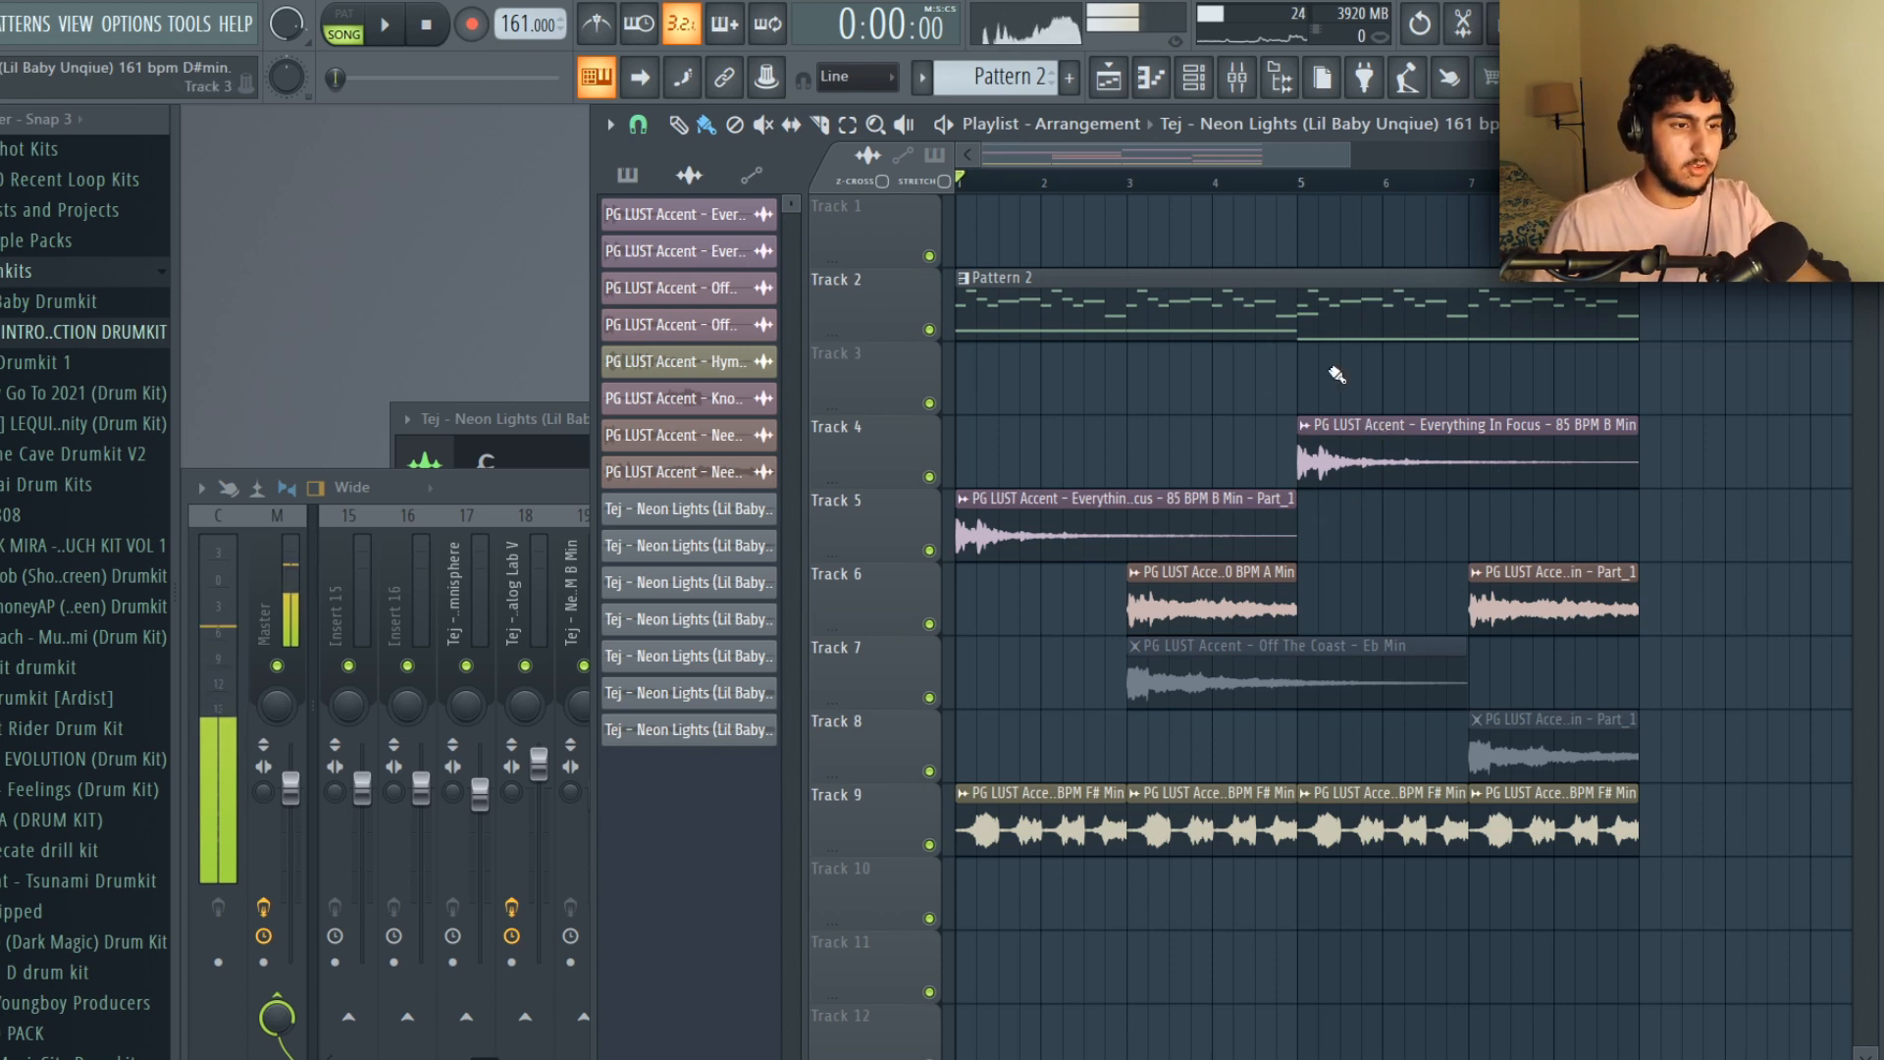
Play back the arrangement and highlight all clips from track 2 through track 9 in the playlist.
key("space")
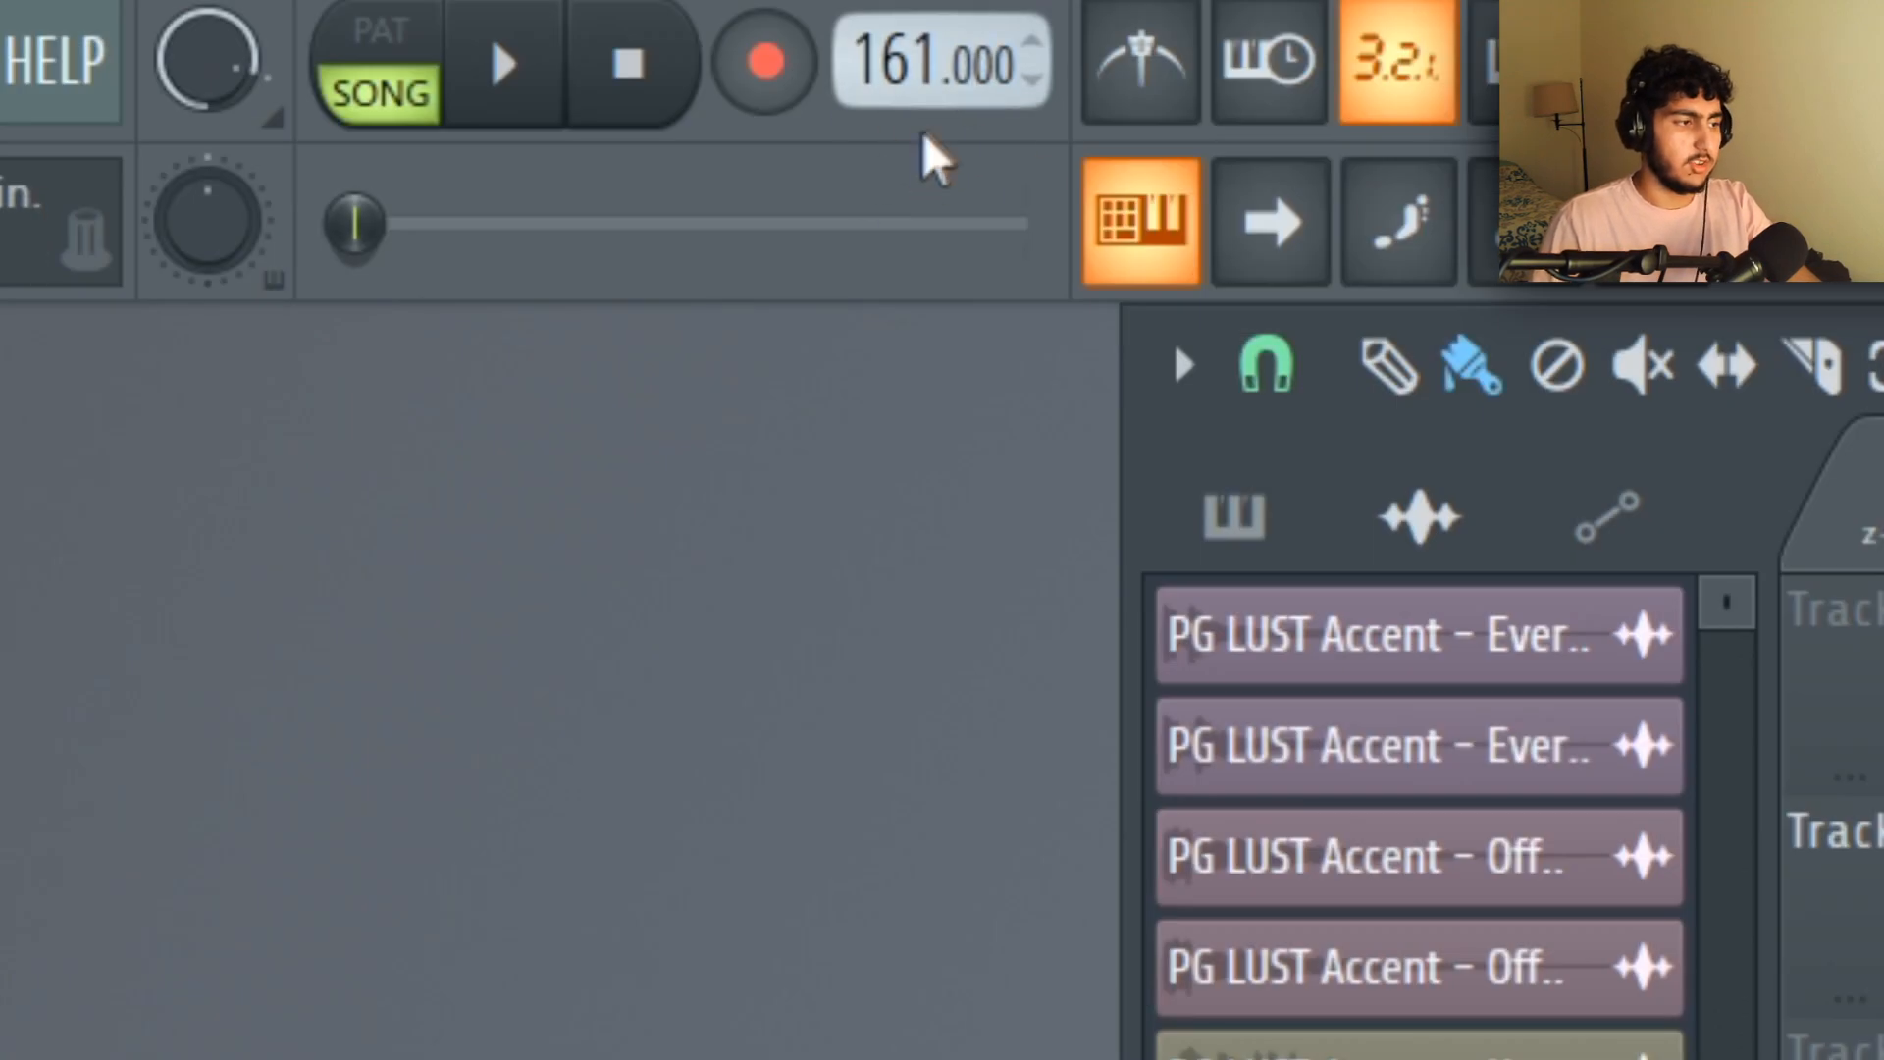
left_click_drag(1662, 927, 1026, 271)
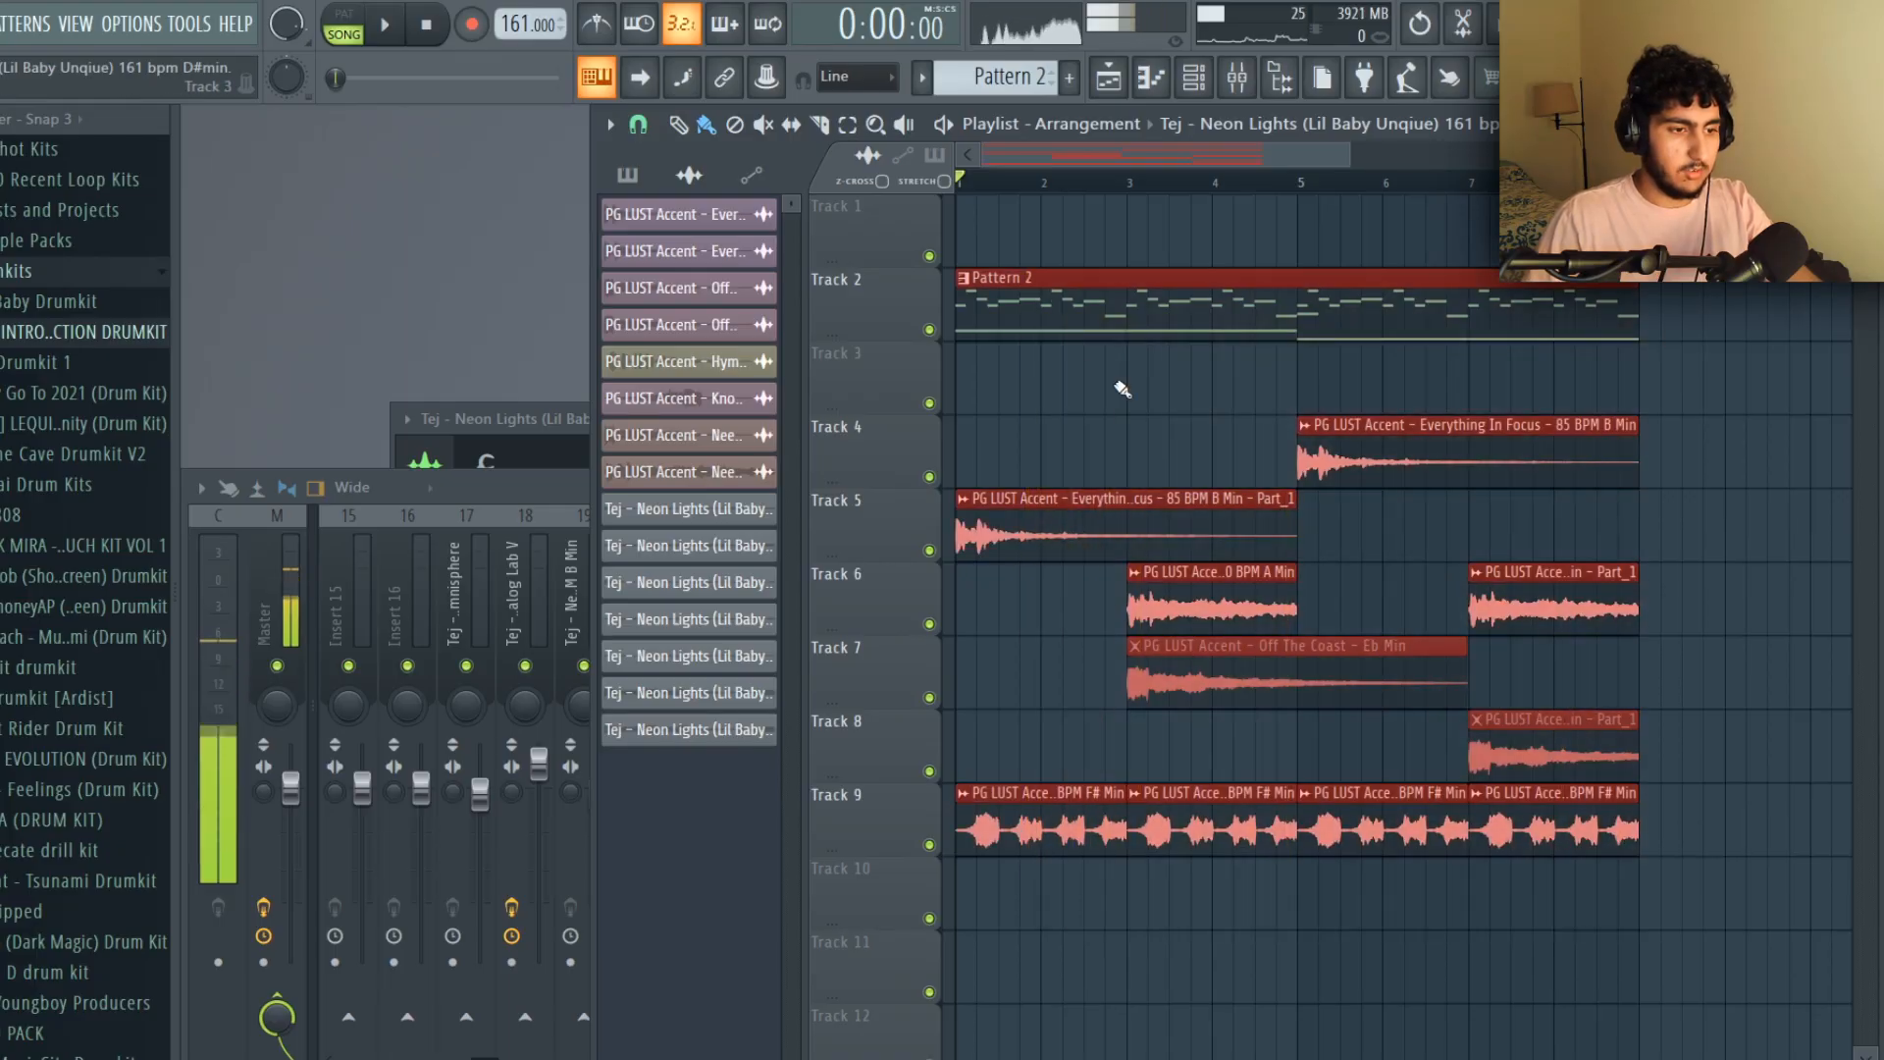
left_click(1123, 386, "ctrl")
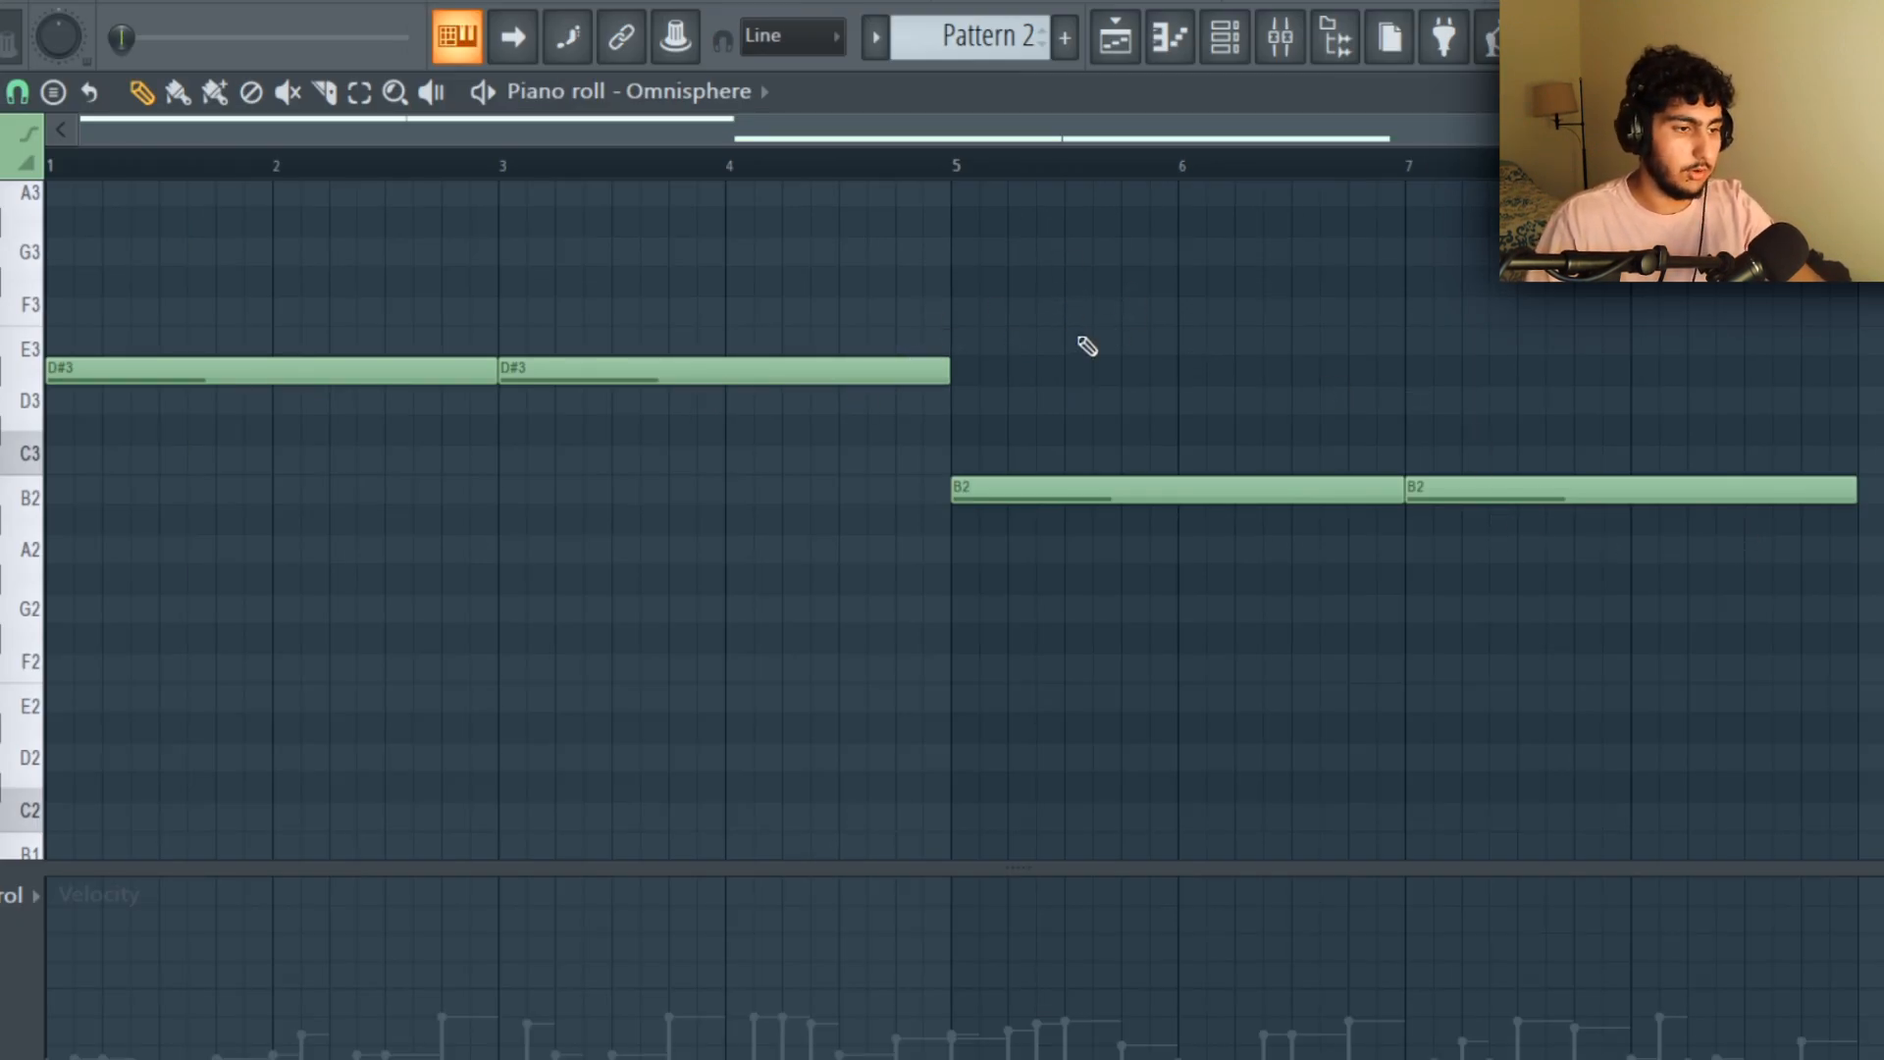
Examine the Omnisphere bass line by highlighting its D#3 and B2 notes, and listen to it.
left_click_drag(1097, 328, 500, 426)
left_click(779, 251)
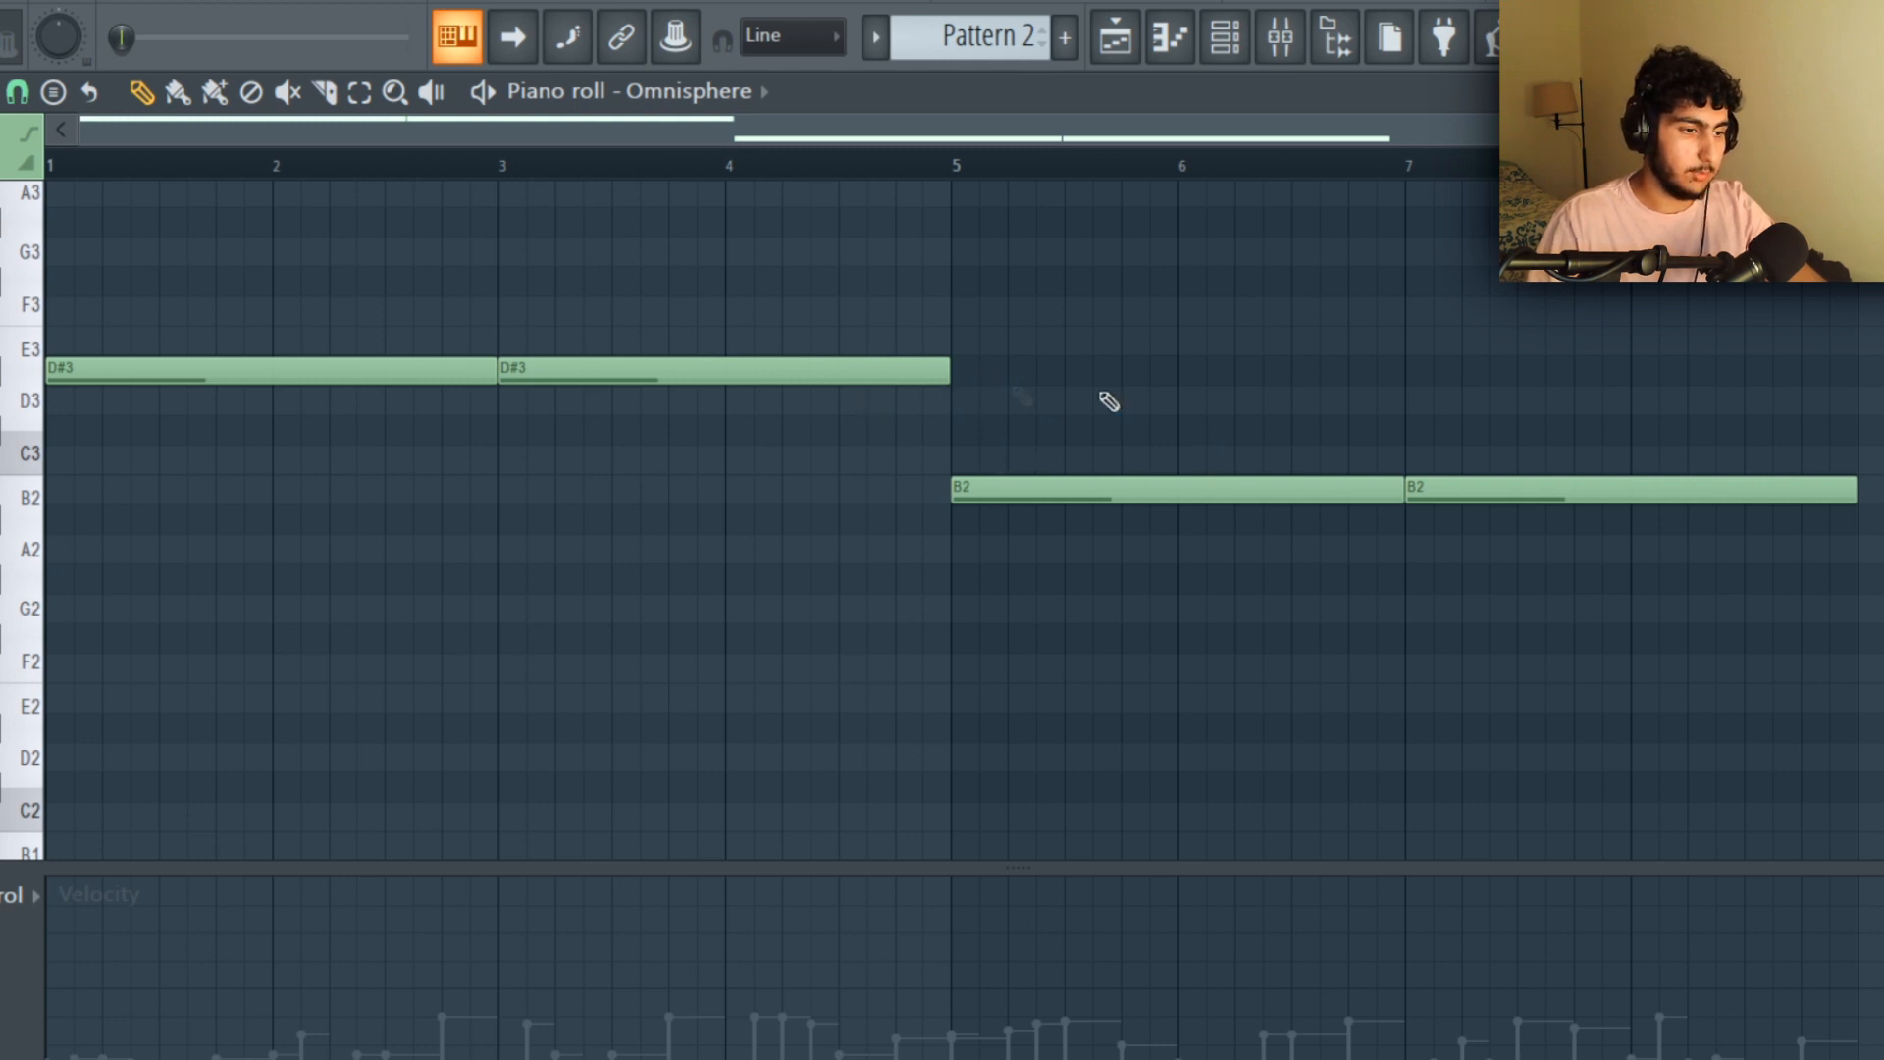
left_click_drag(1649, 479, 1245, 457)
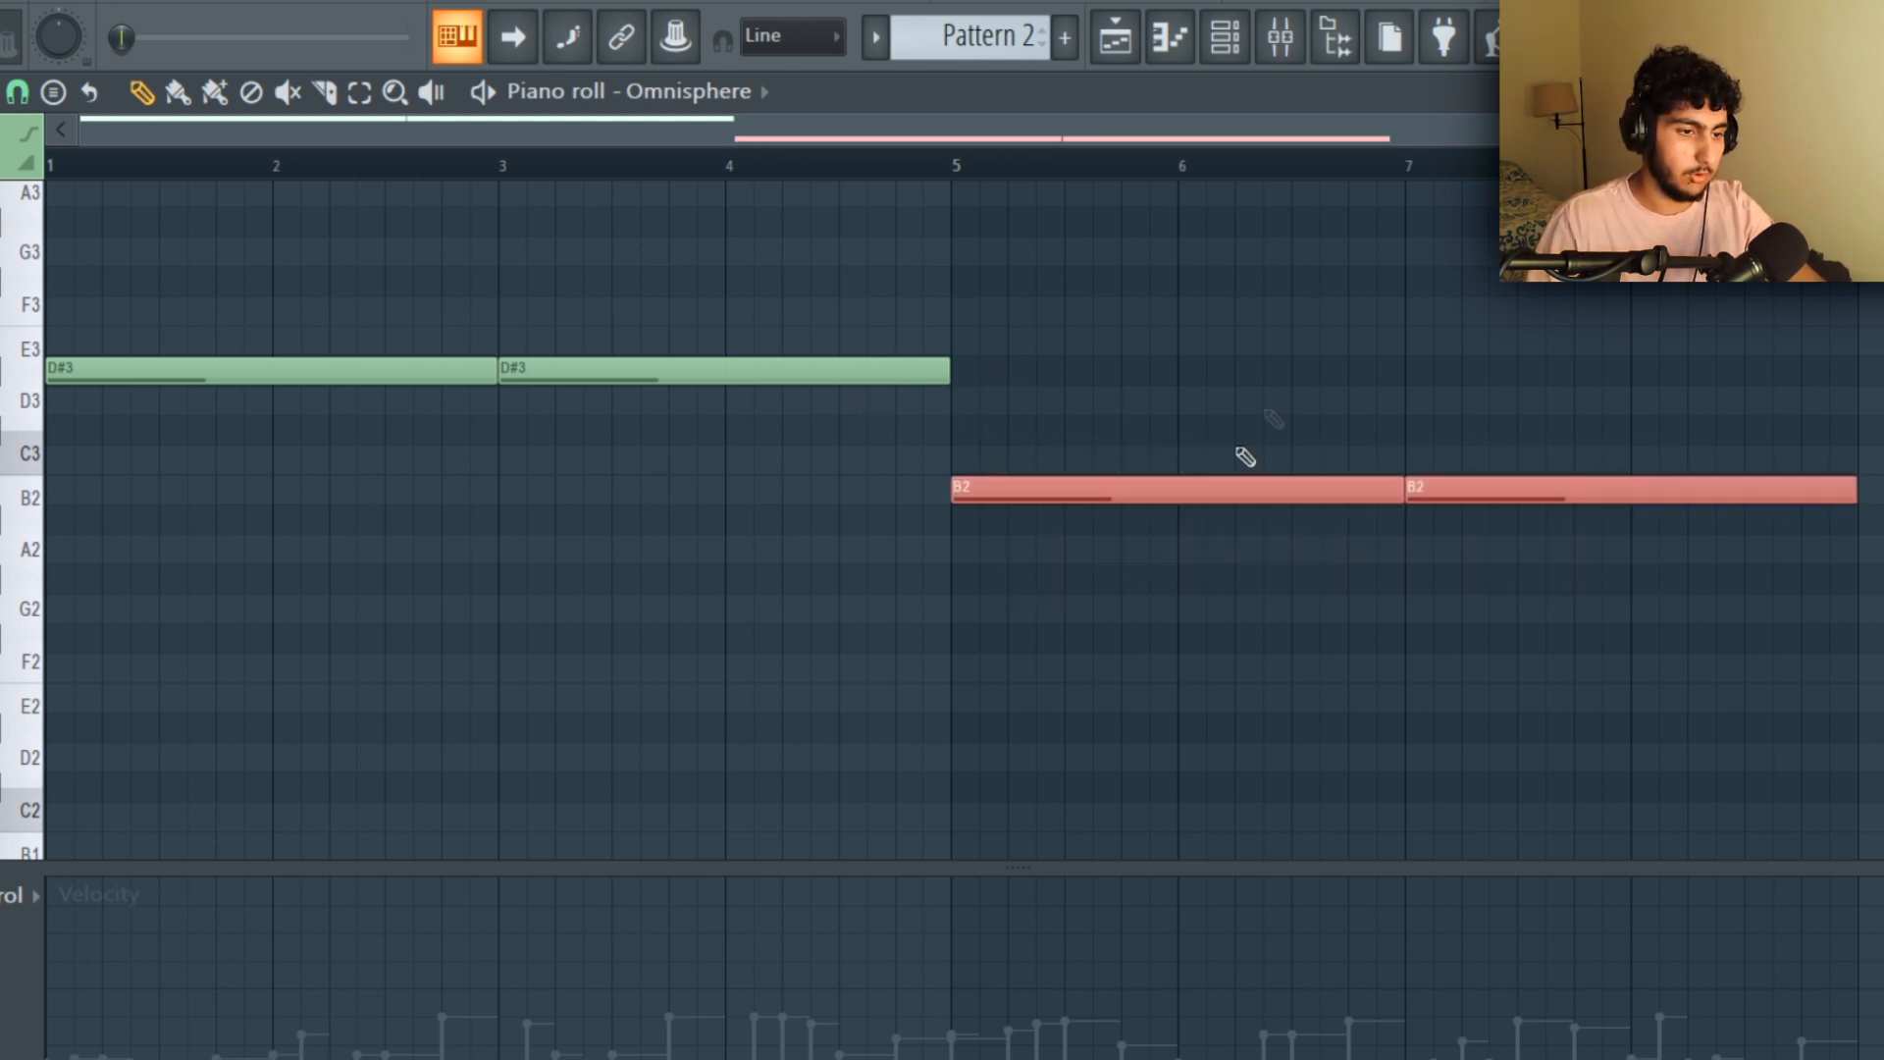
left_click(1260, 398)
key("space")
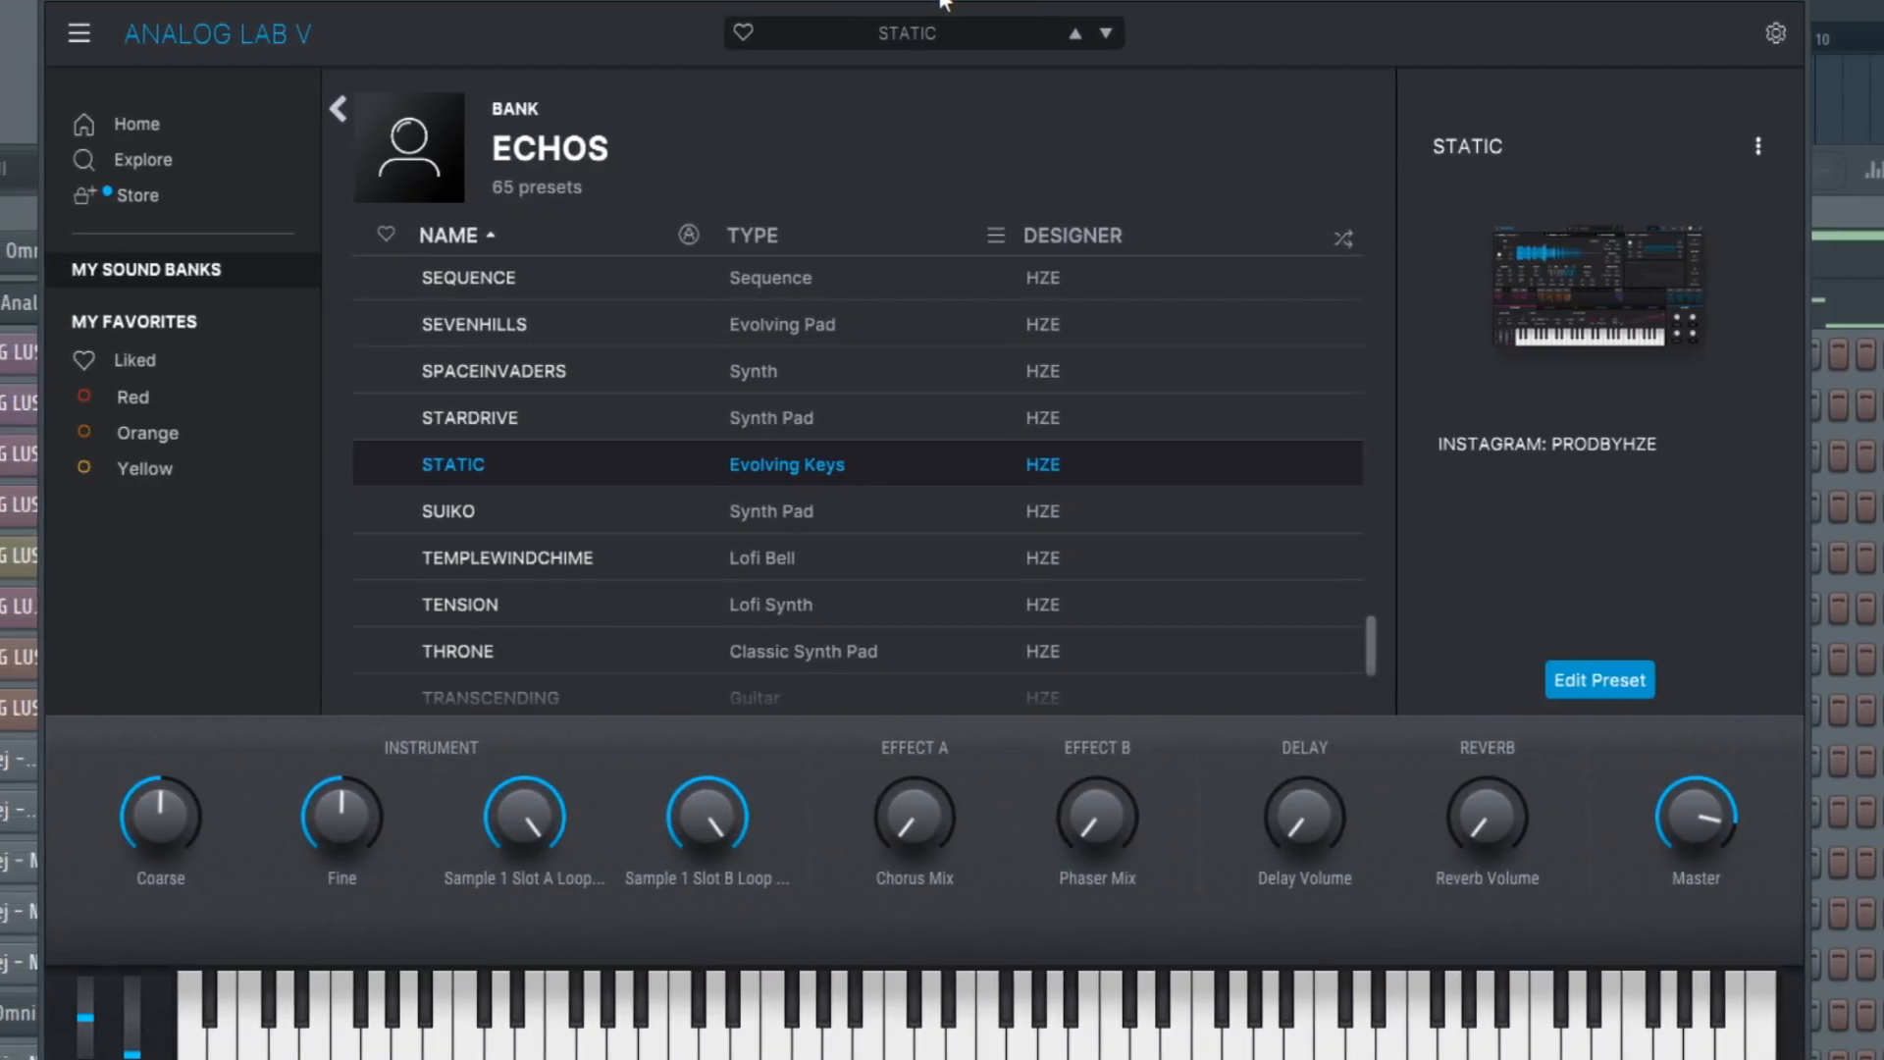
Highlight the opening D#4, A#4, F#4 and F4 notes in the first bar of the Analog Lab V melody.
mouse_move(1430, 362)
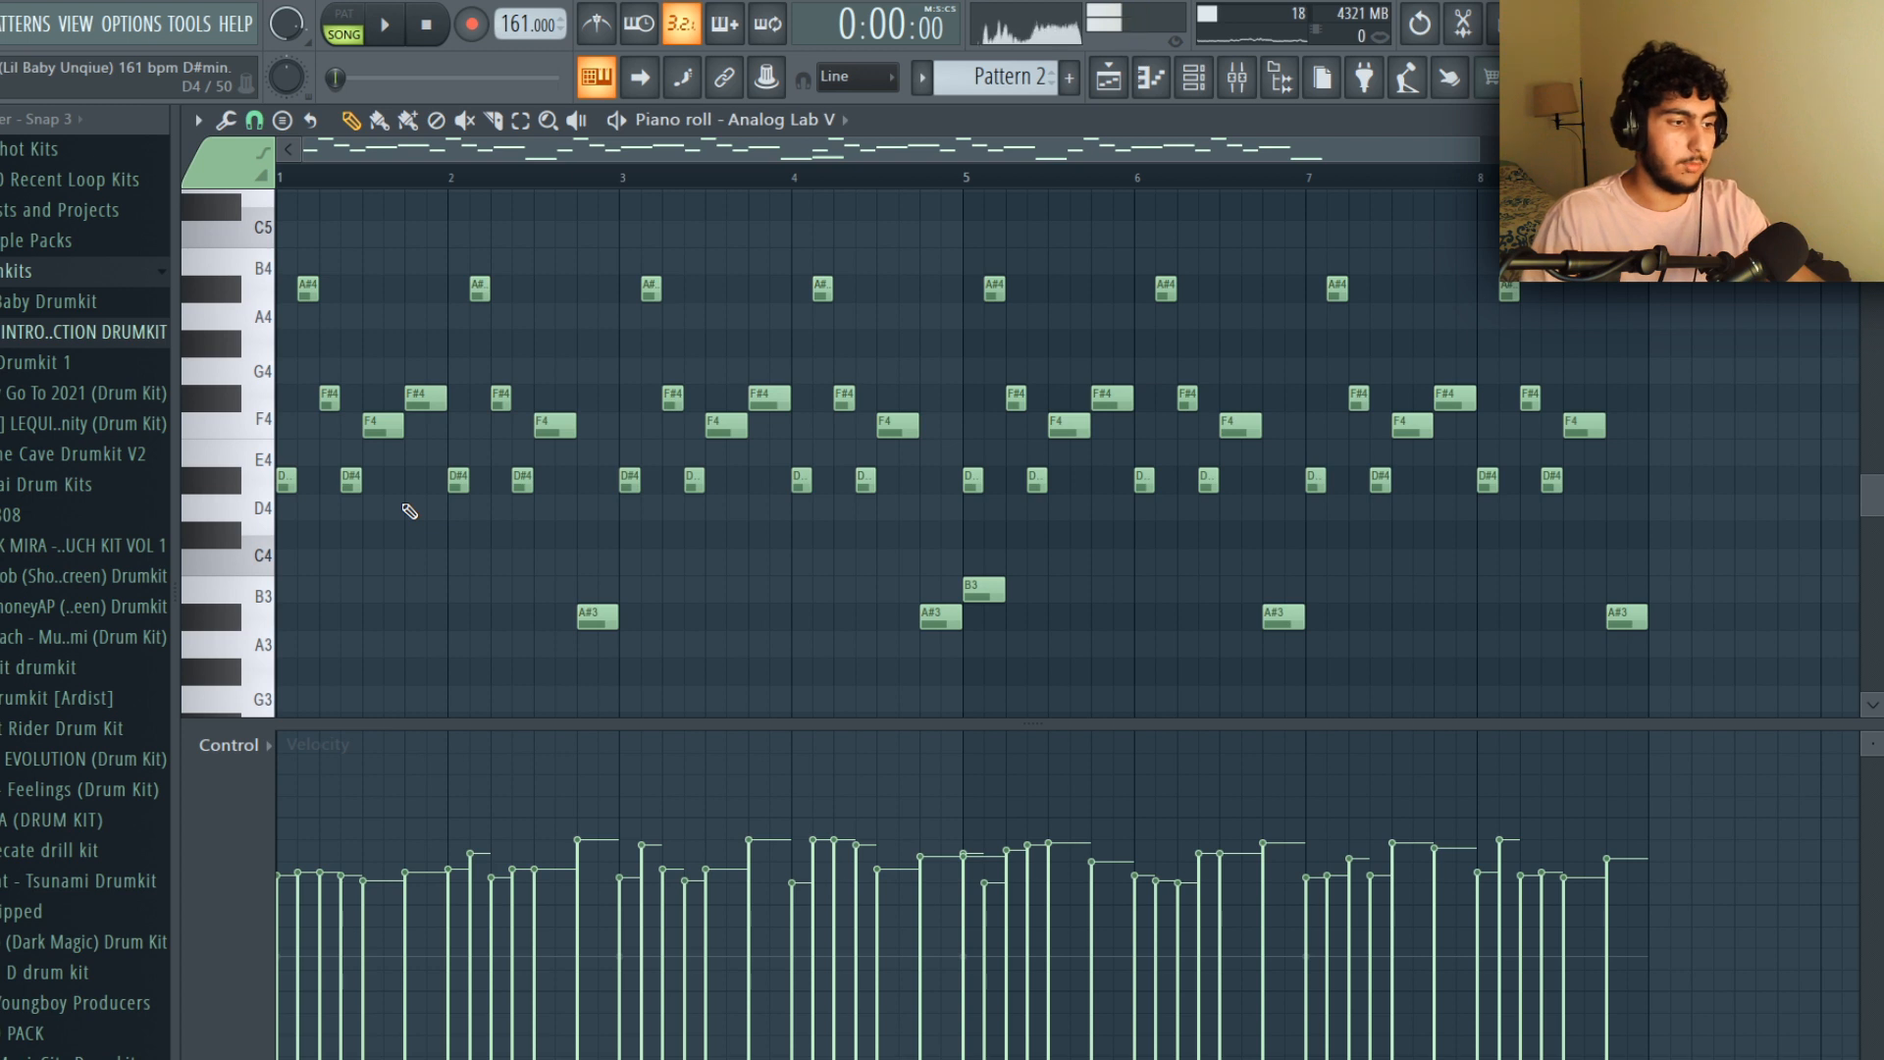
scroll(673, 484, "up", 1)
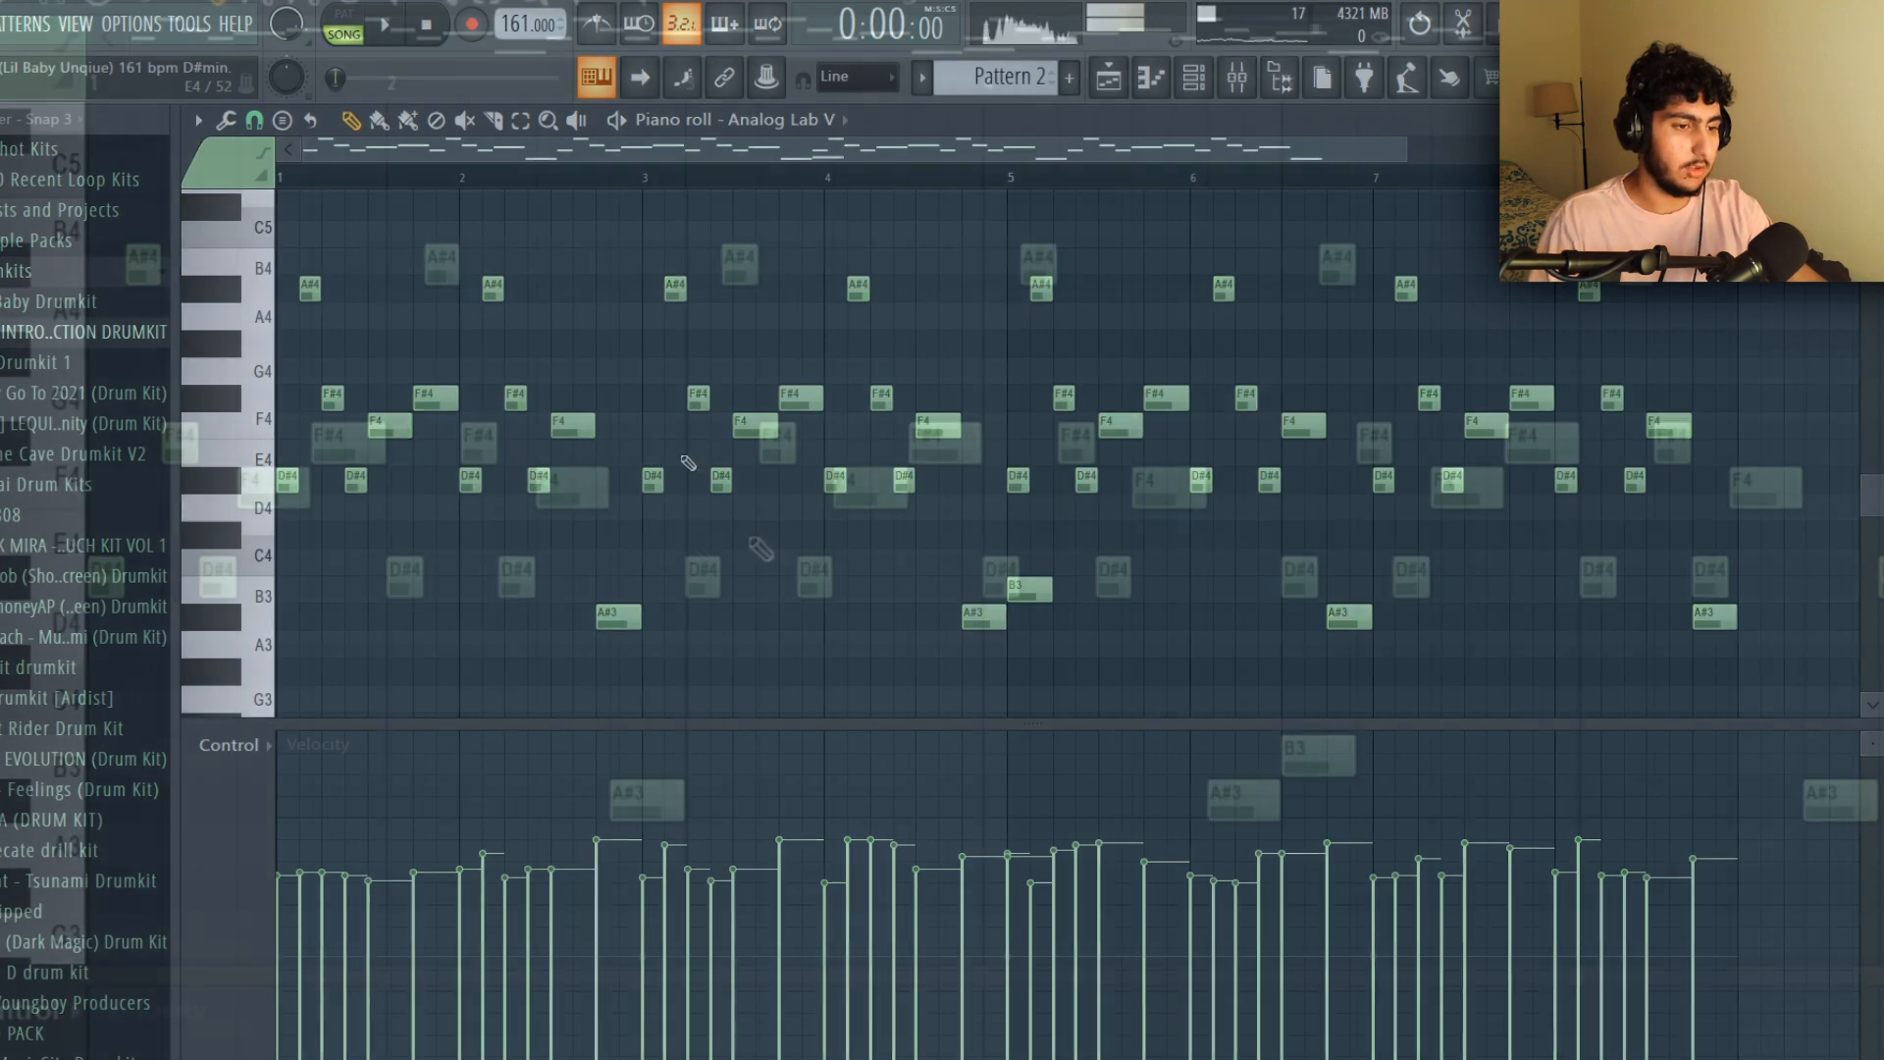
scroll(86, 601, "up", 1)
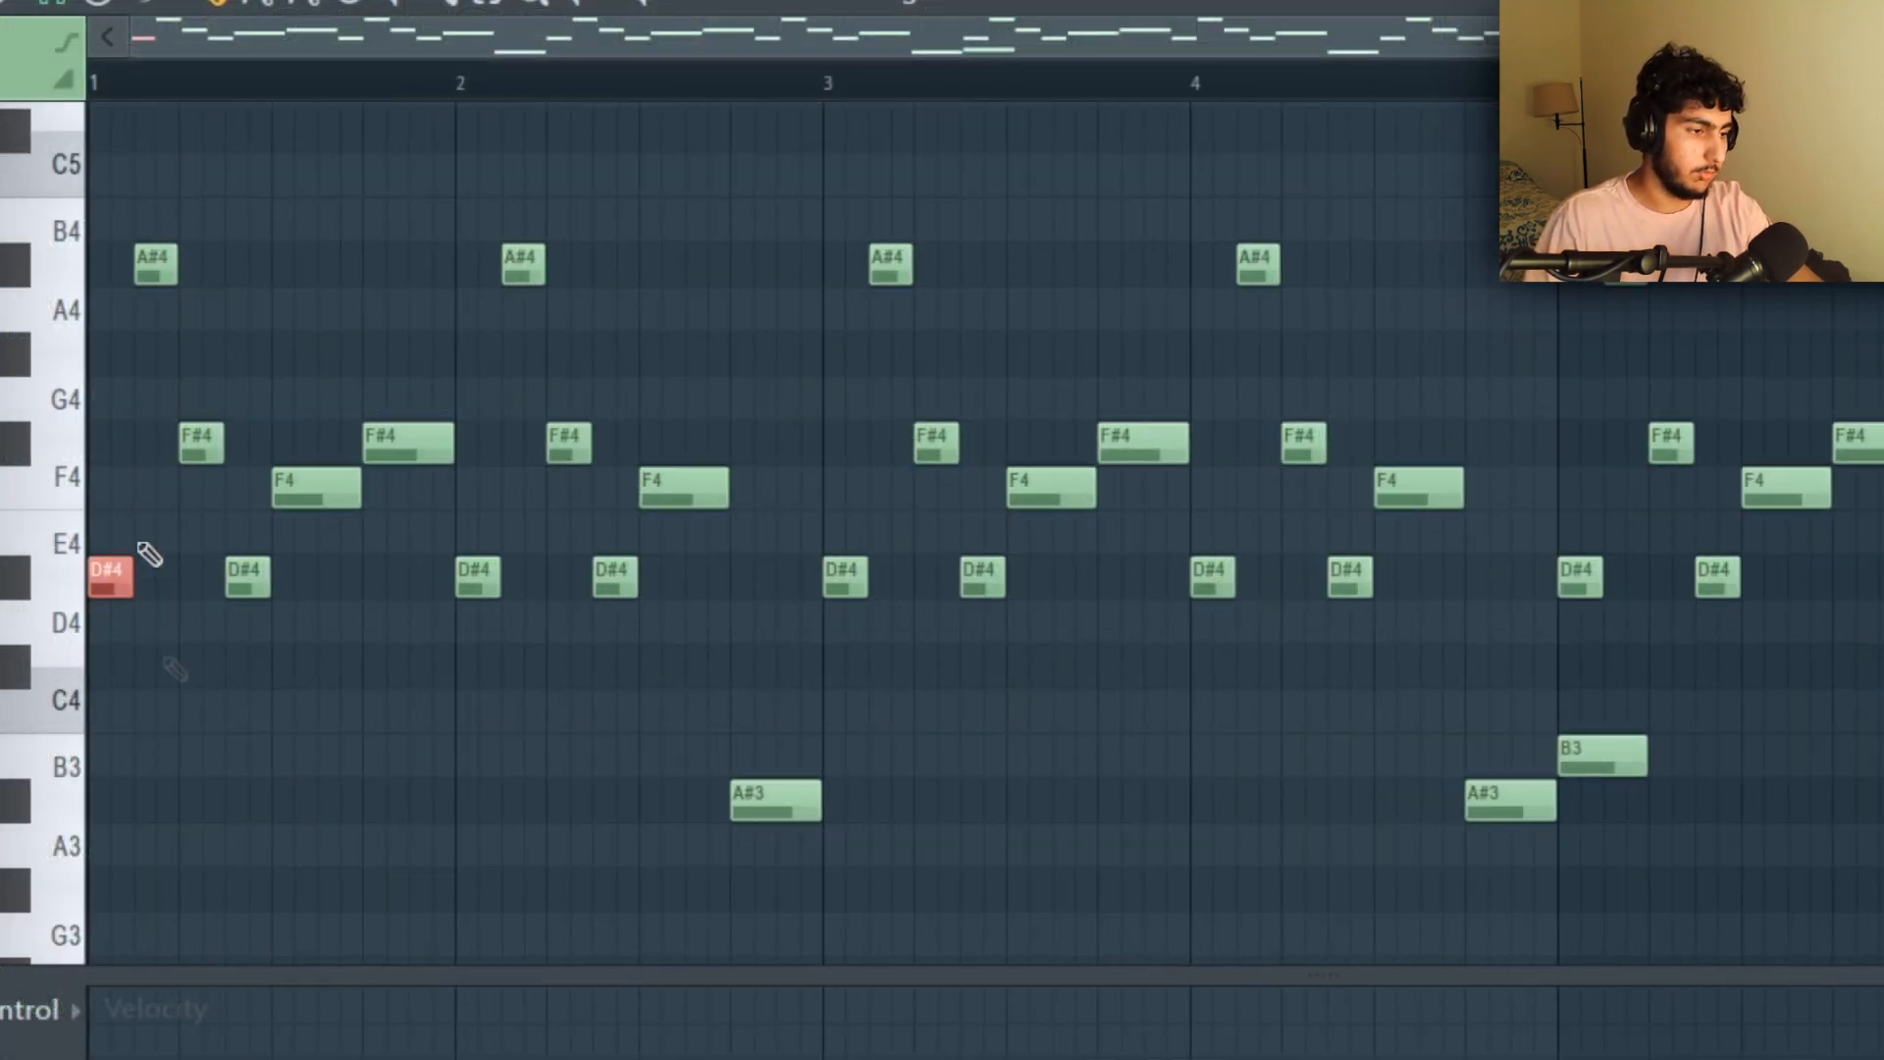
left_click(312, 493)
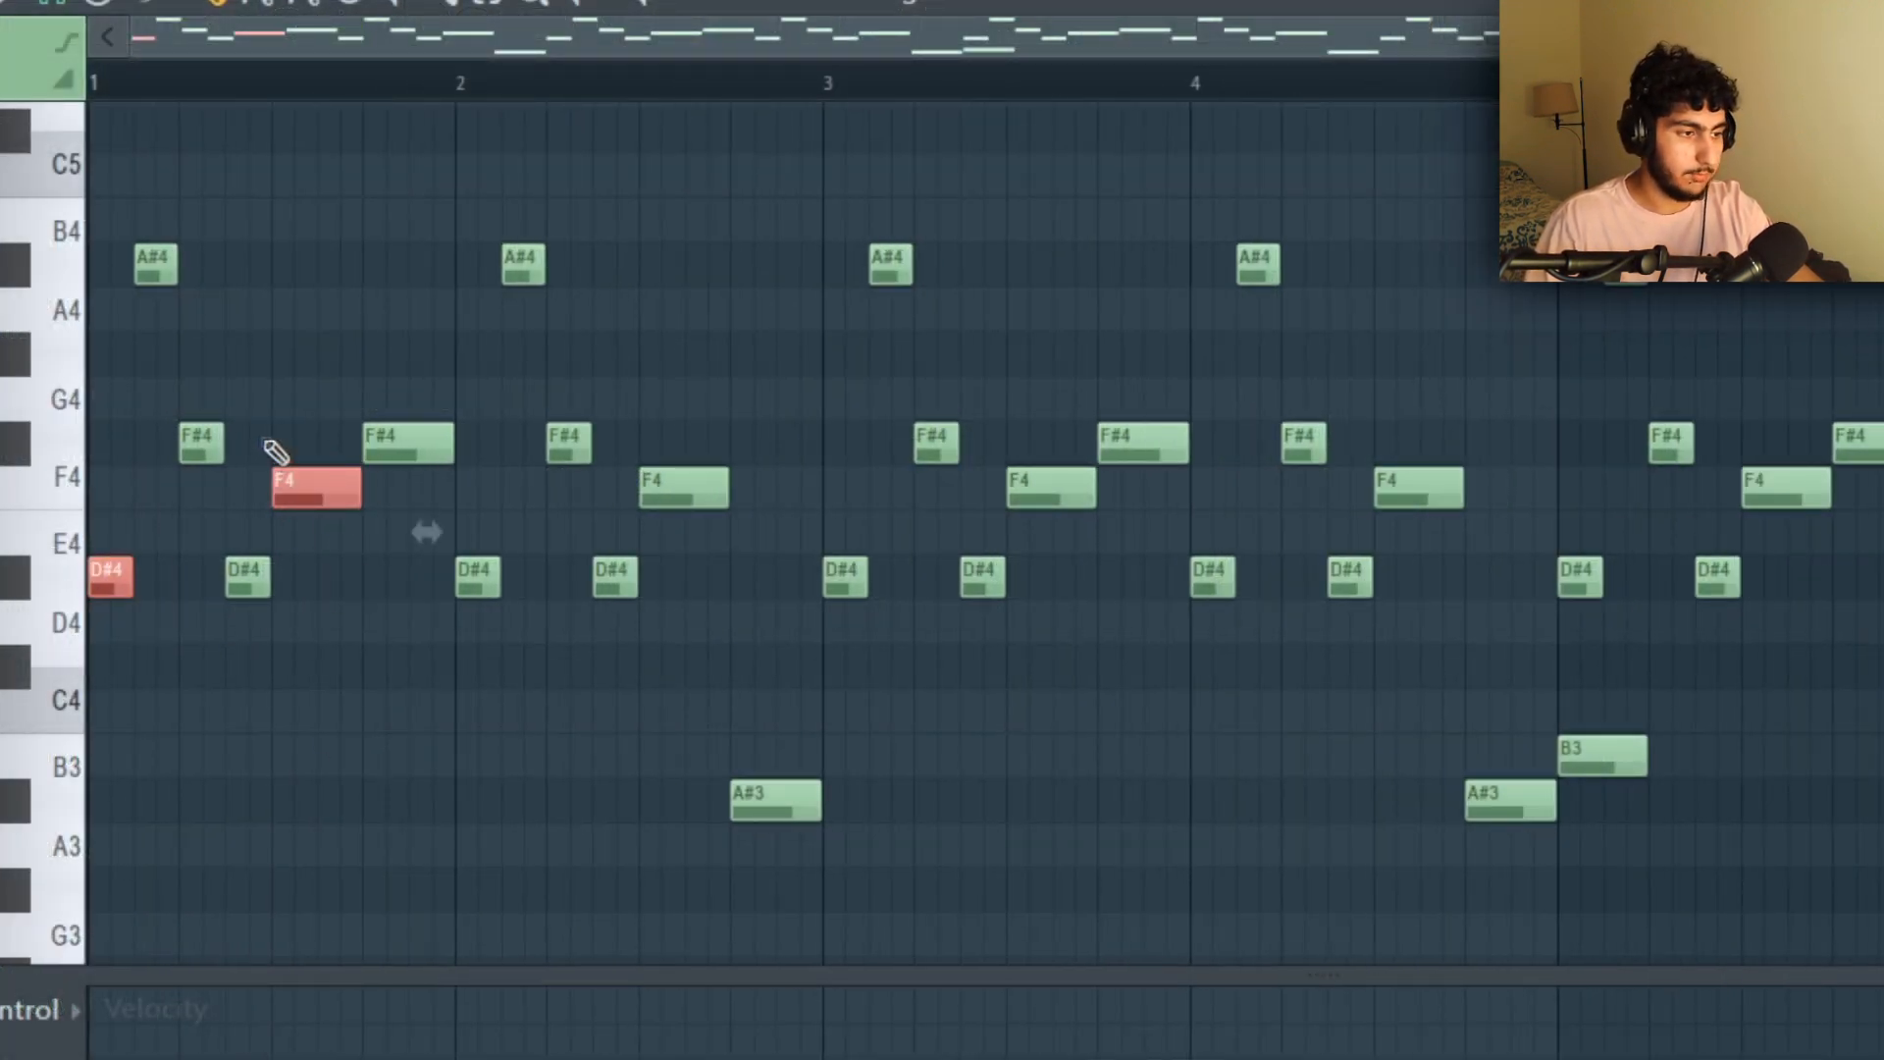
left_click(208, 451, "ctrl+shift")
left_click(155, 263, "ctrl+shift")
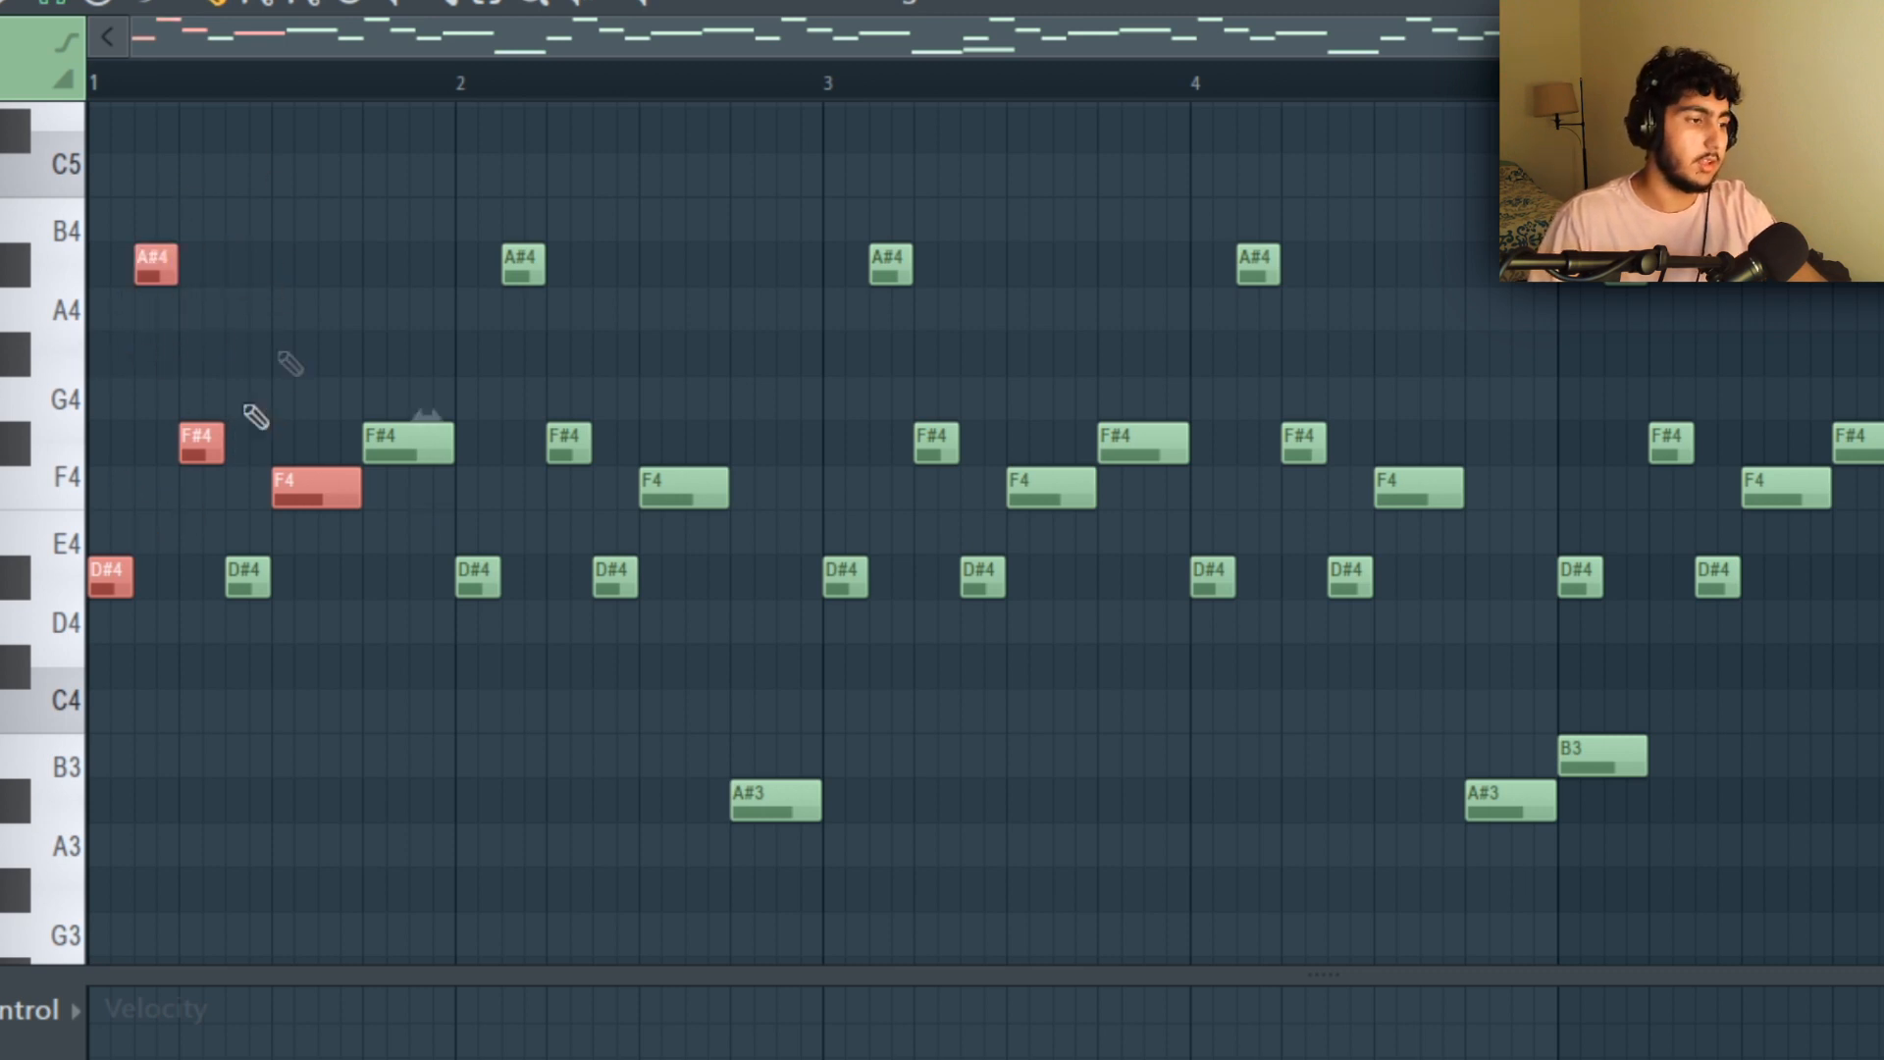
left_click(384, 333, "ctrl")
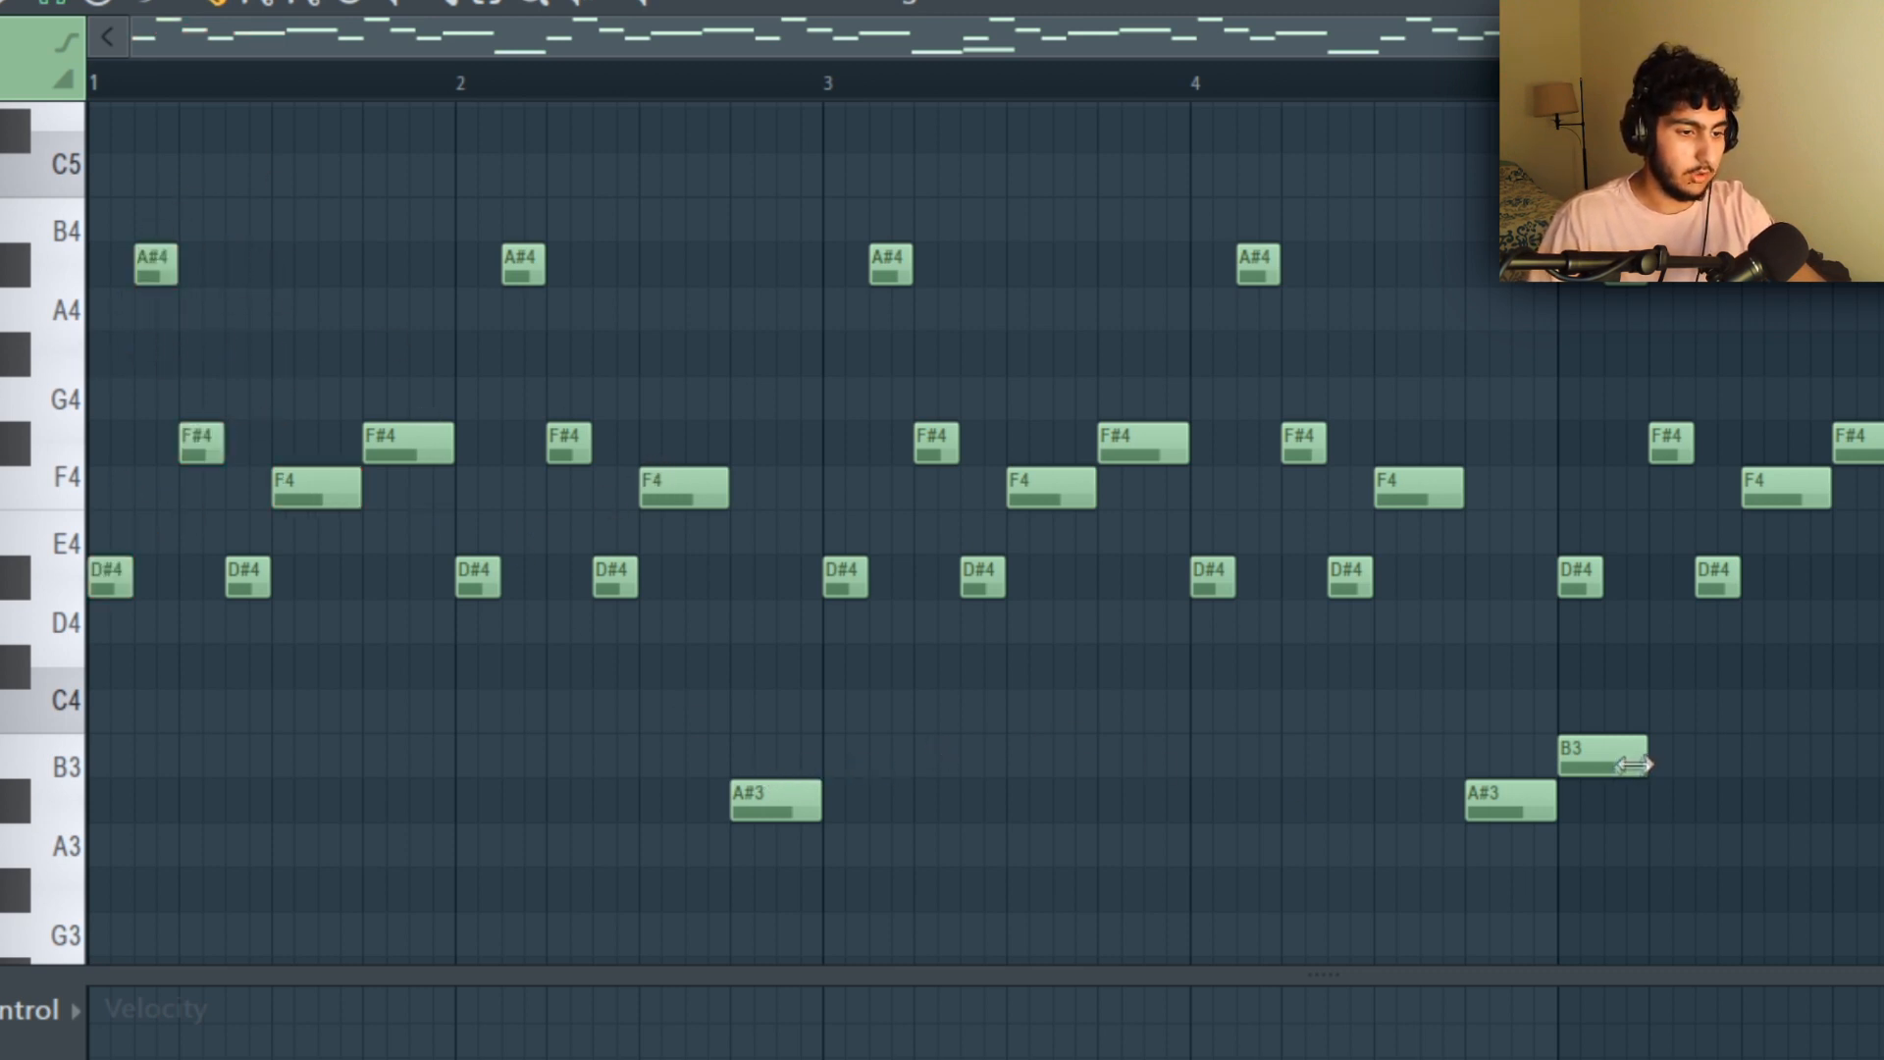
Highlight the adjoining A#3 and B3 notes around the start of bar 5 in the Analog Lab V melody.
left_click_drag(1695, 710, 1519, 807)
left_click(1697, 797, "ctrl")
scroll(1695, 799, "down", 2)
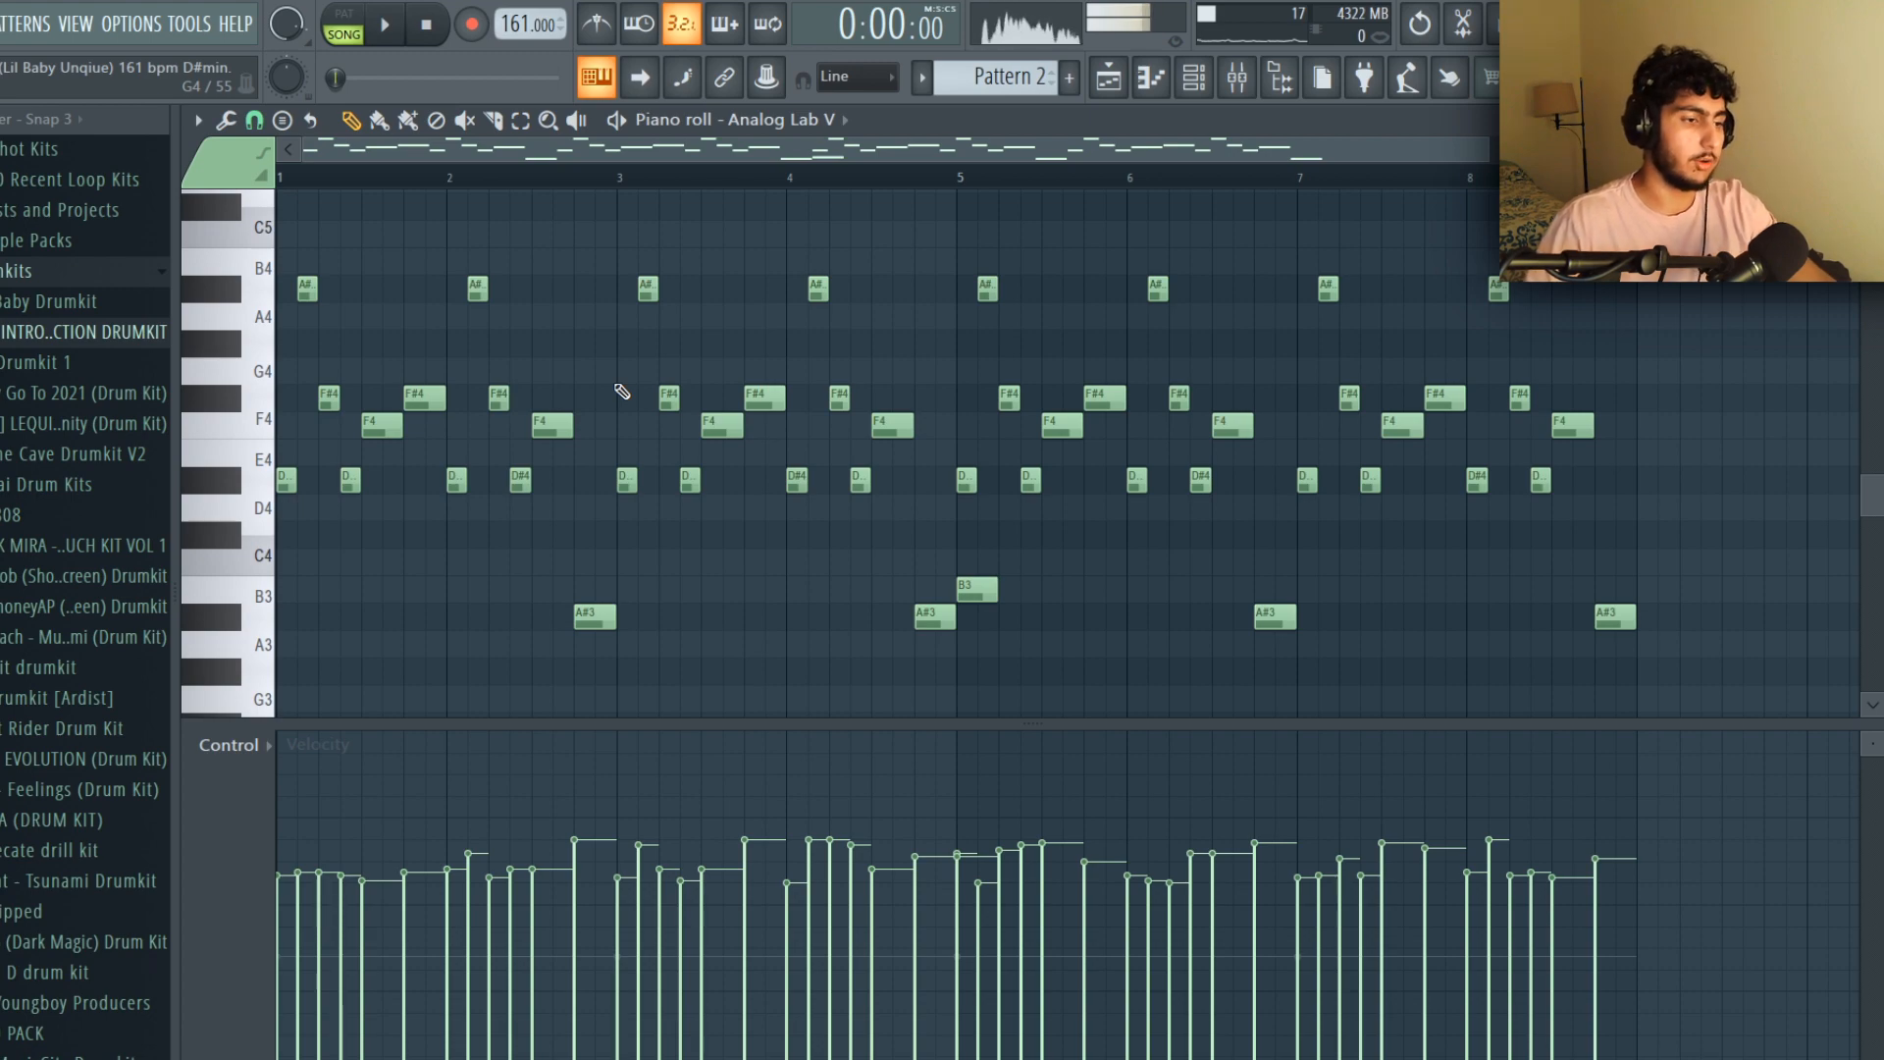
Play back the melody and inspect the Portal effect on the Analog Lab V mixer track.
key("space")
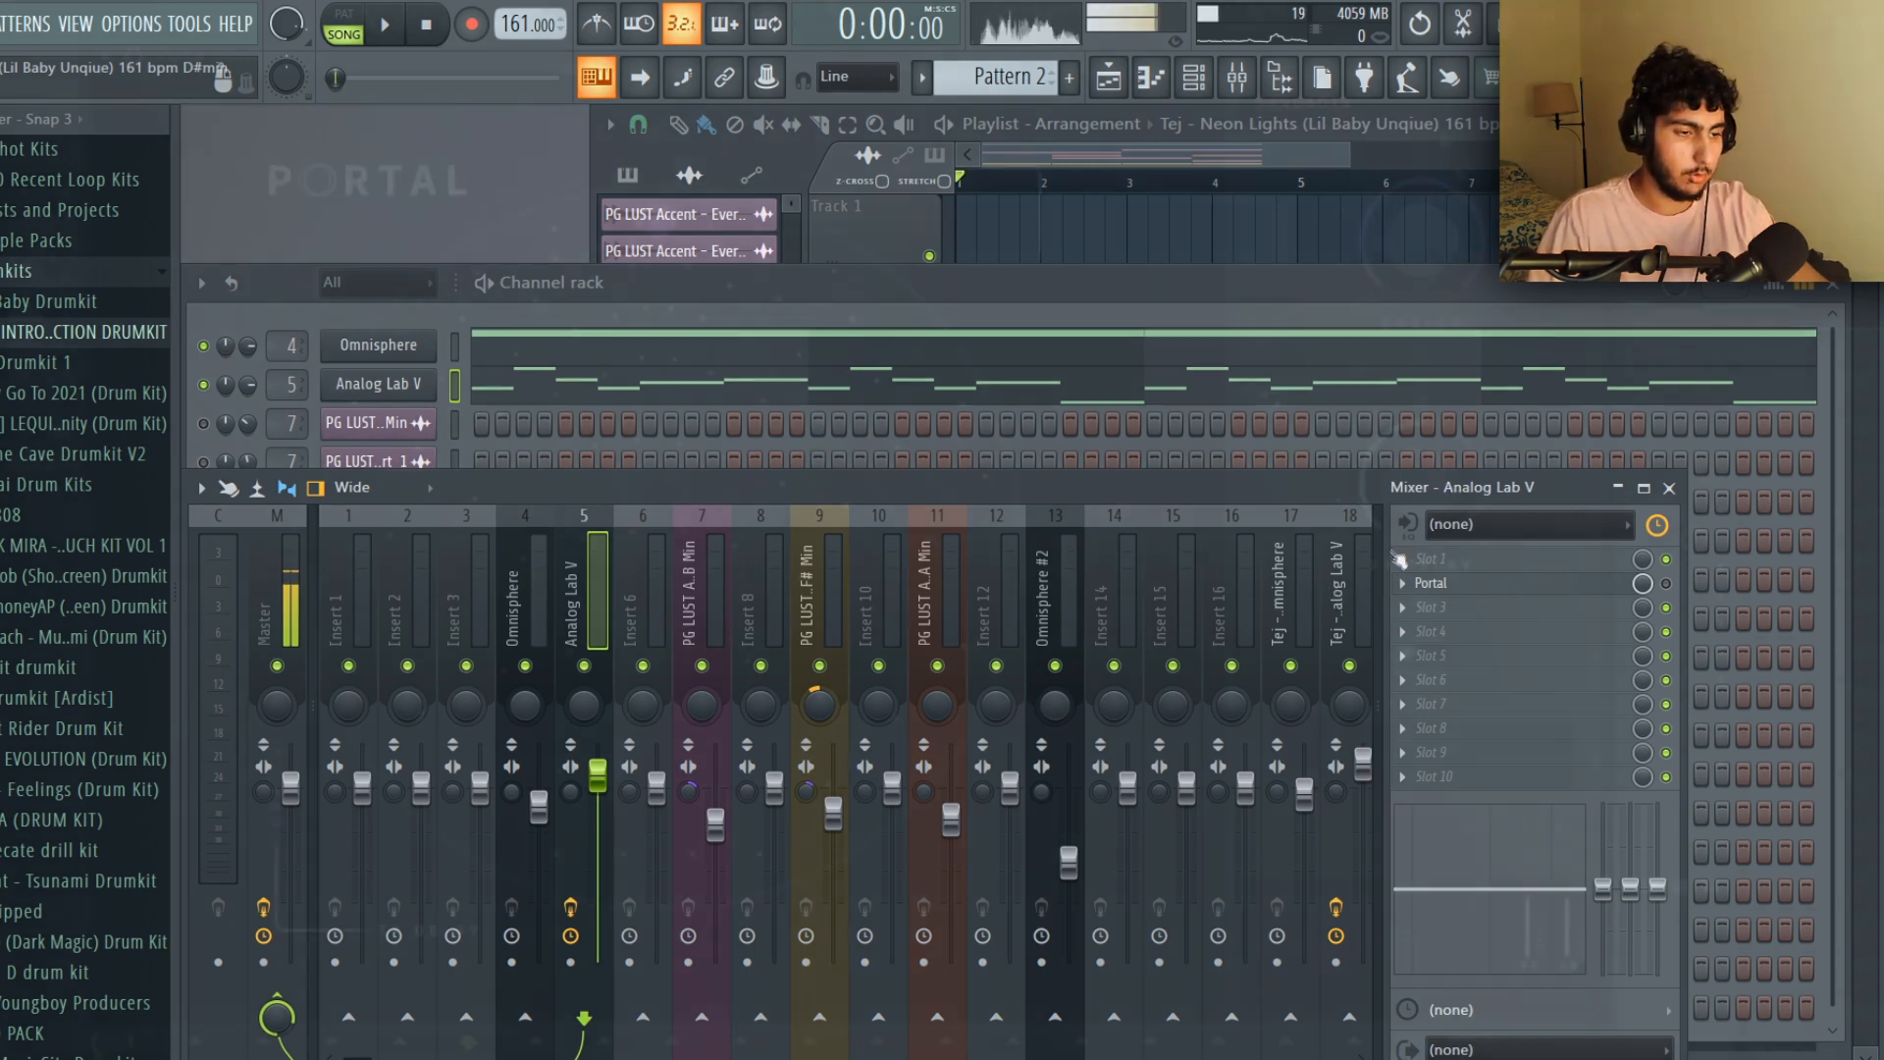
left_click(1418, 583)
left_click(1325, 216)
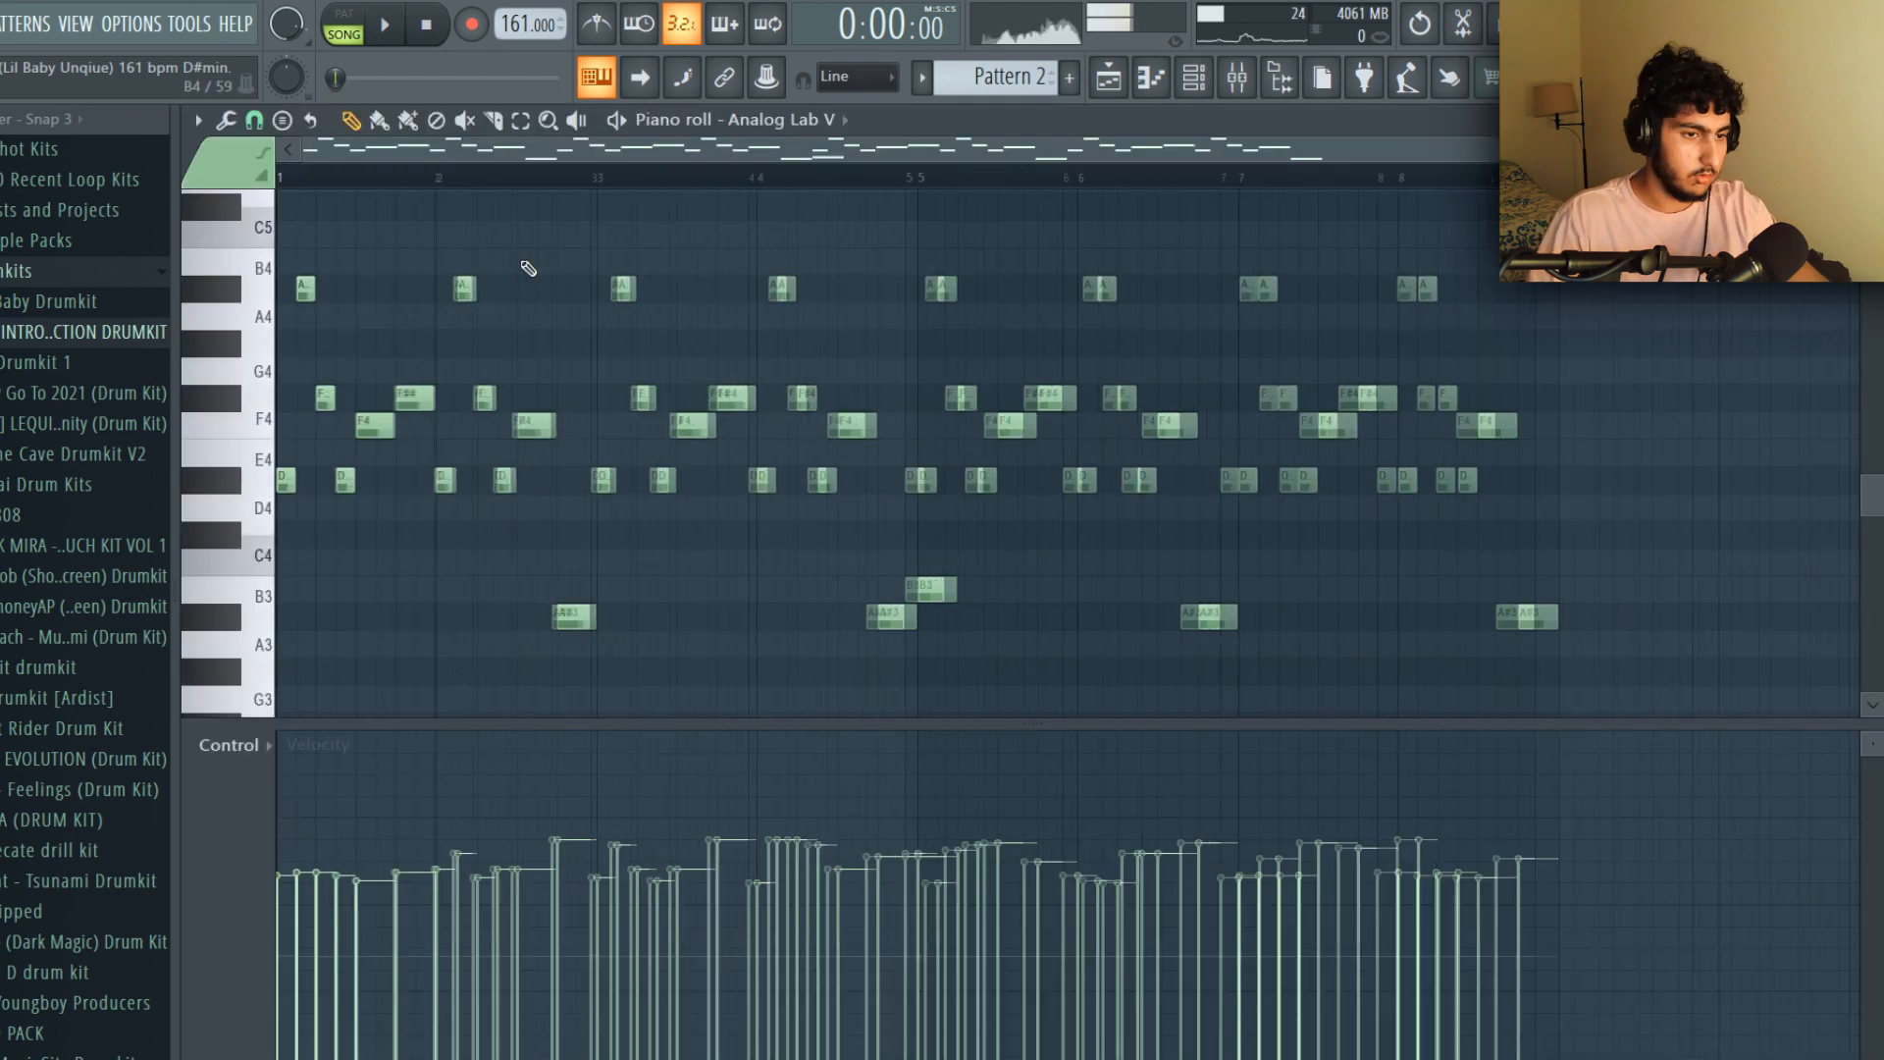
Listen to the full Analog Lab V melody in the piano roll and stop playback.
scroll(528, 268, "up", 1)
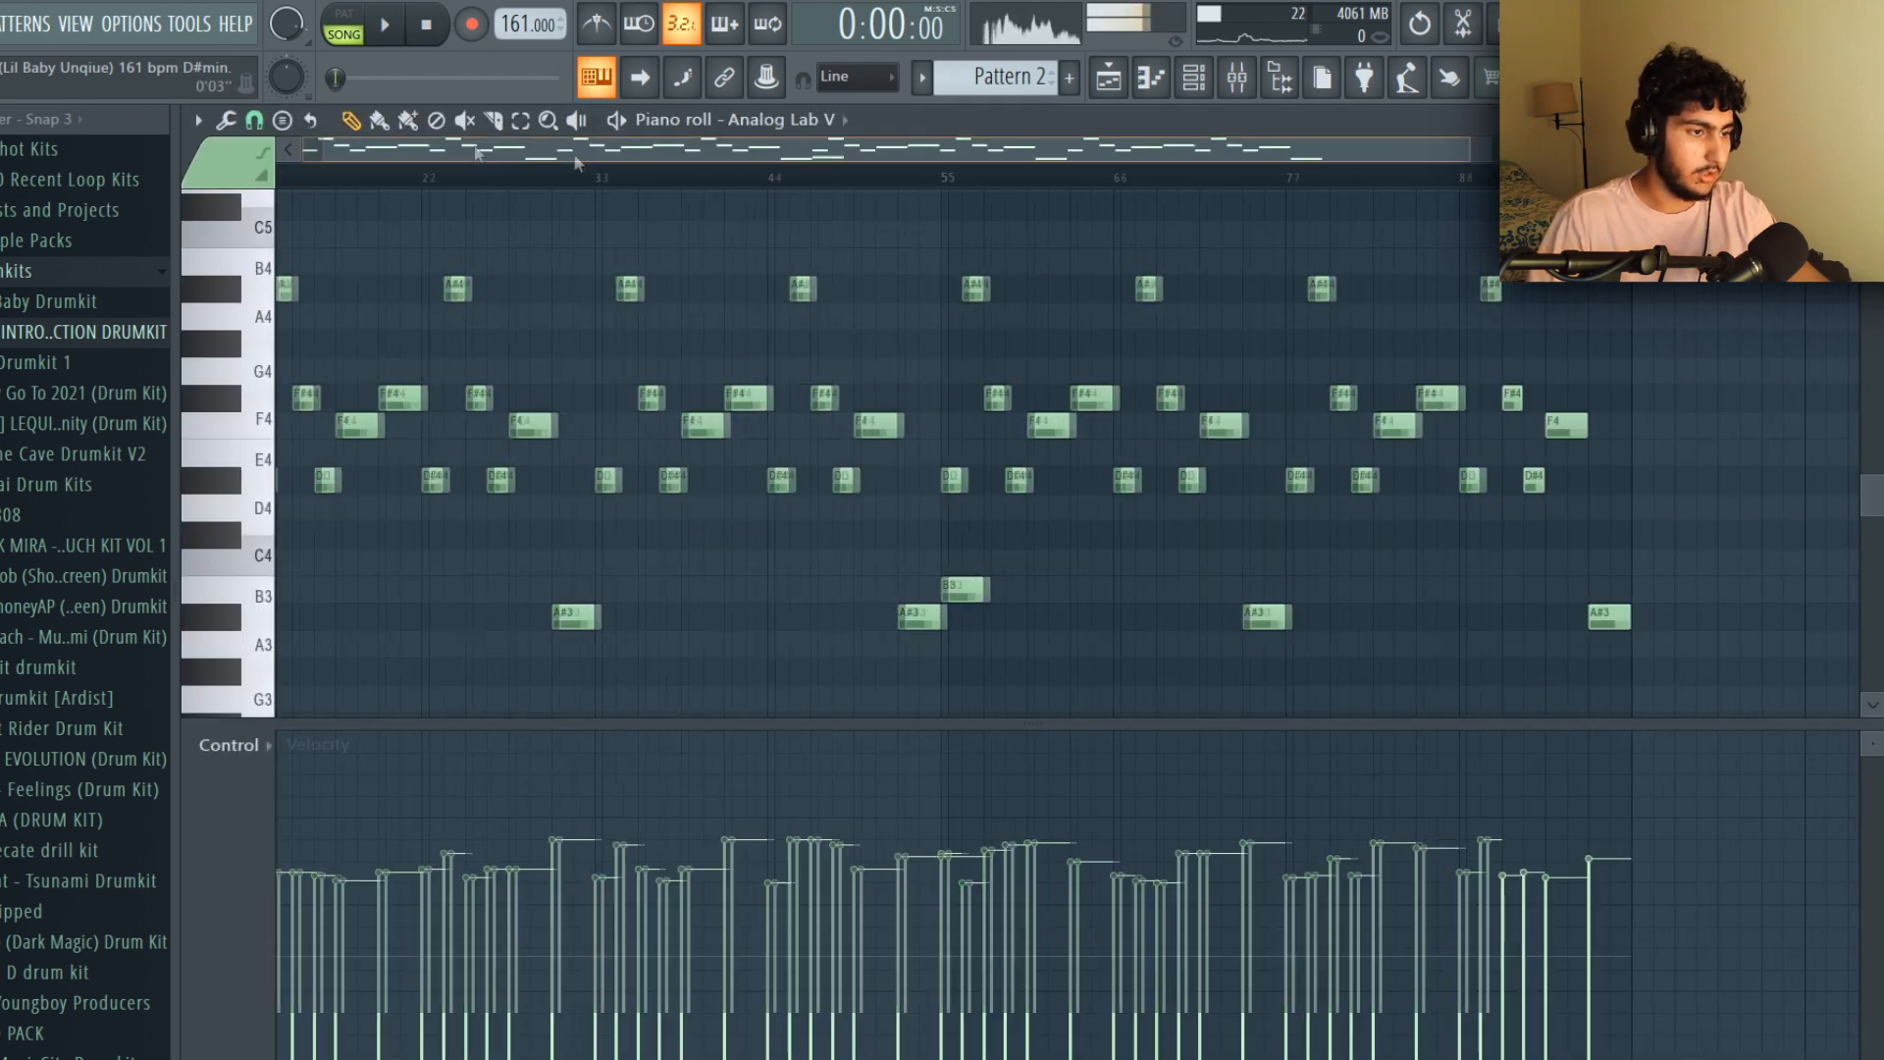
left_click_drag(1398, 151, 1360, 151)
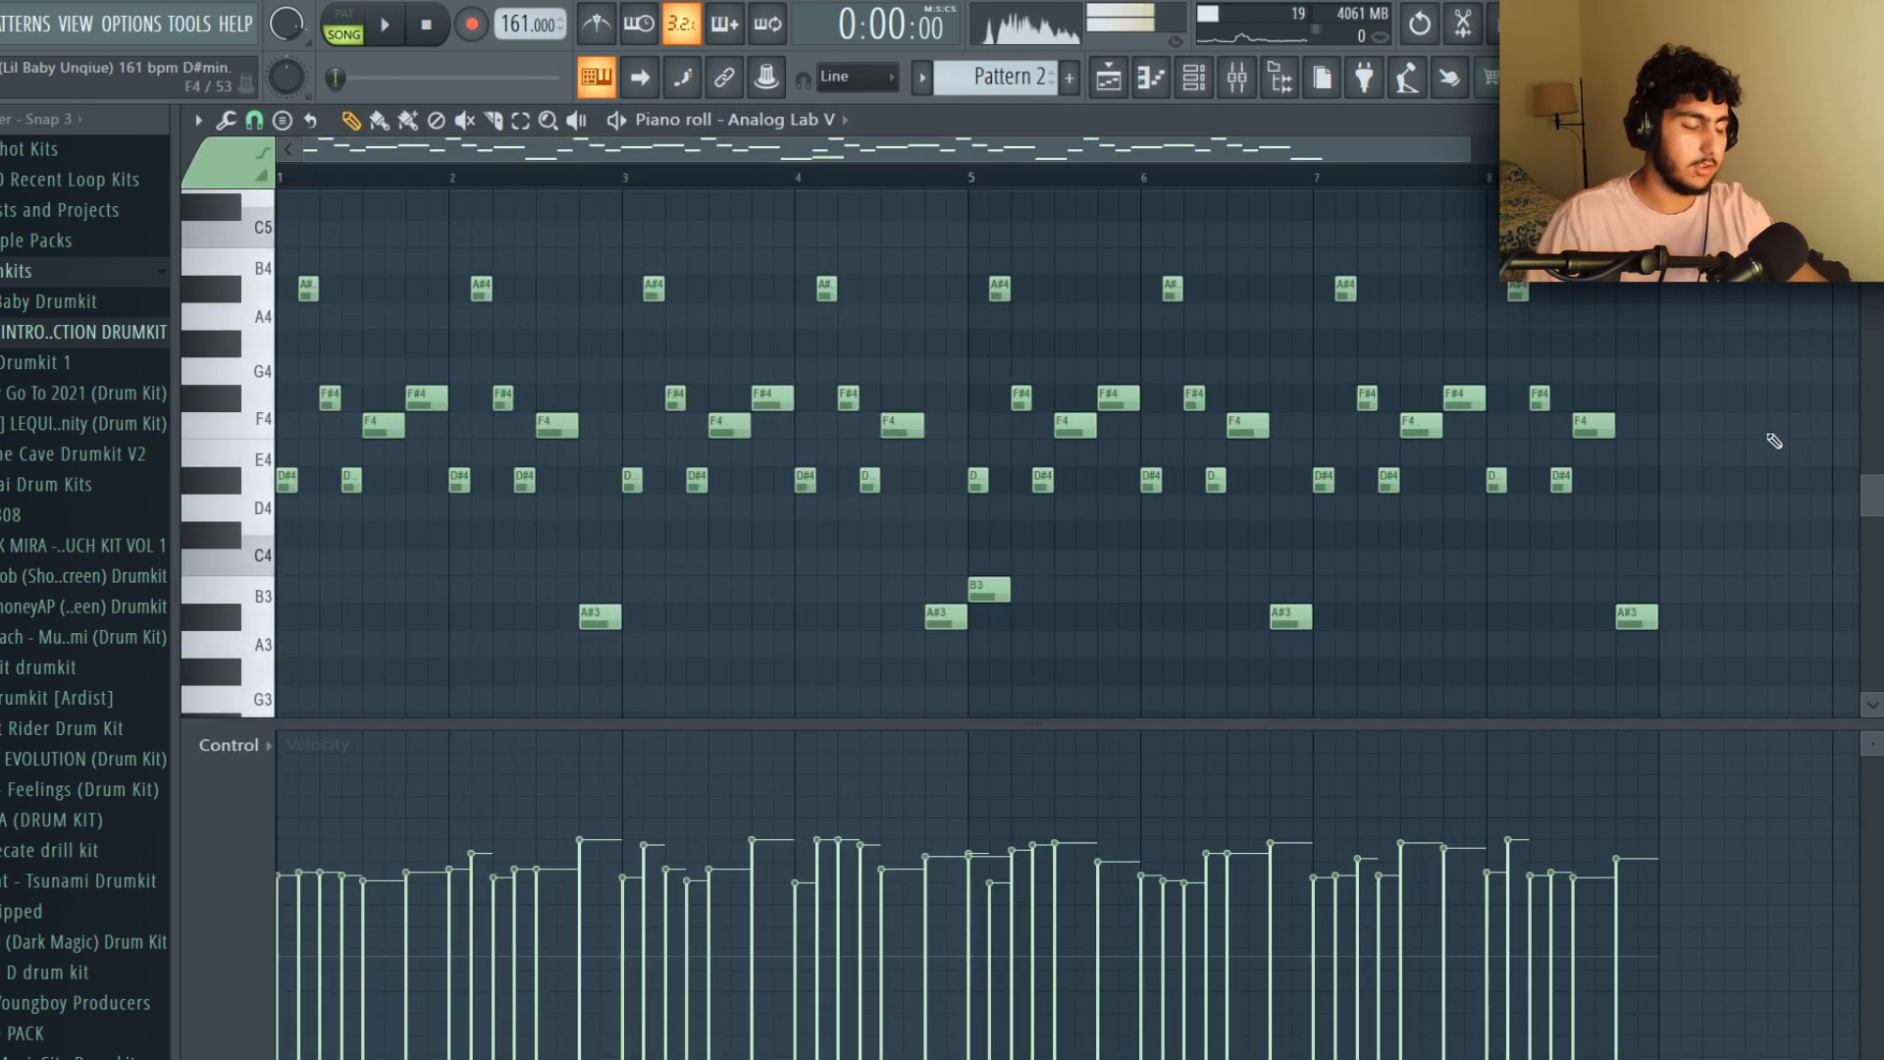
key("space")
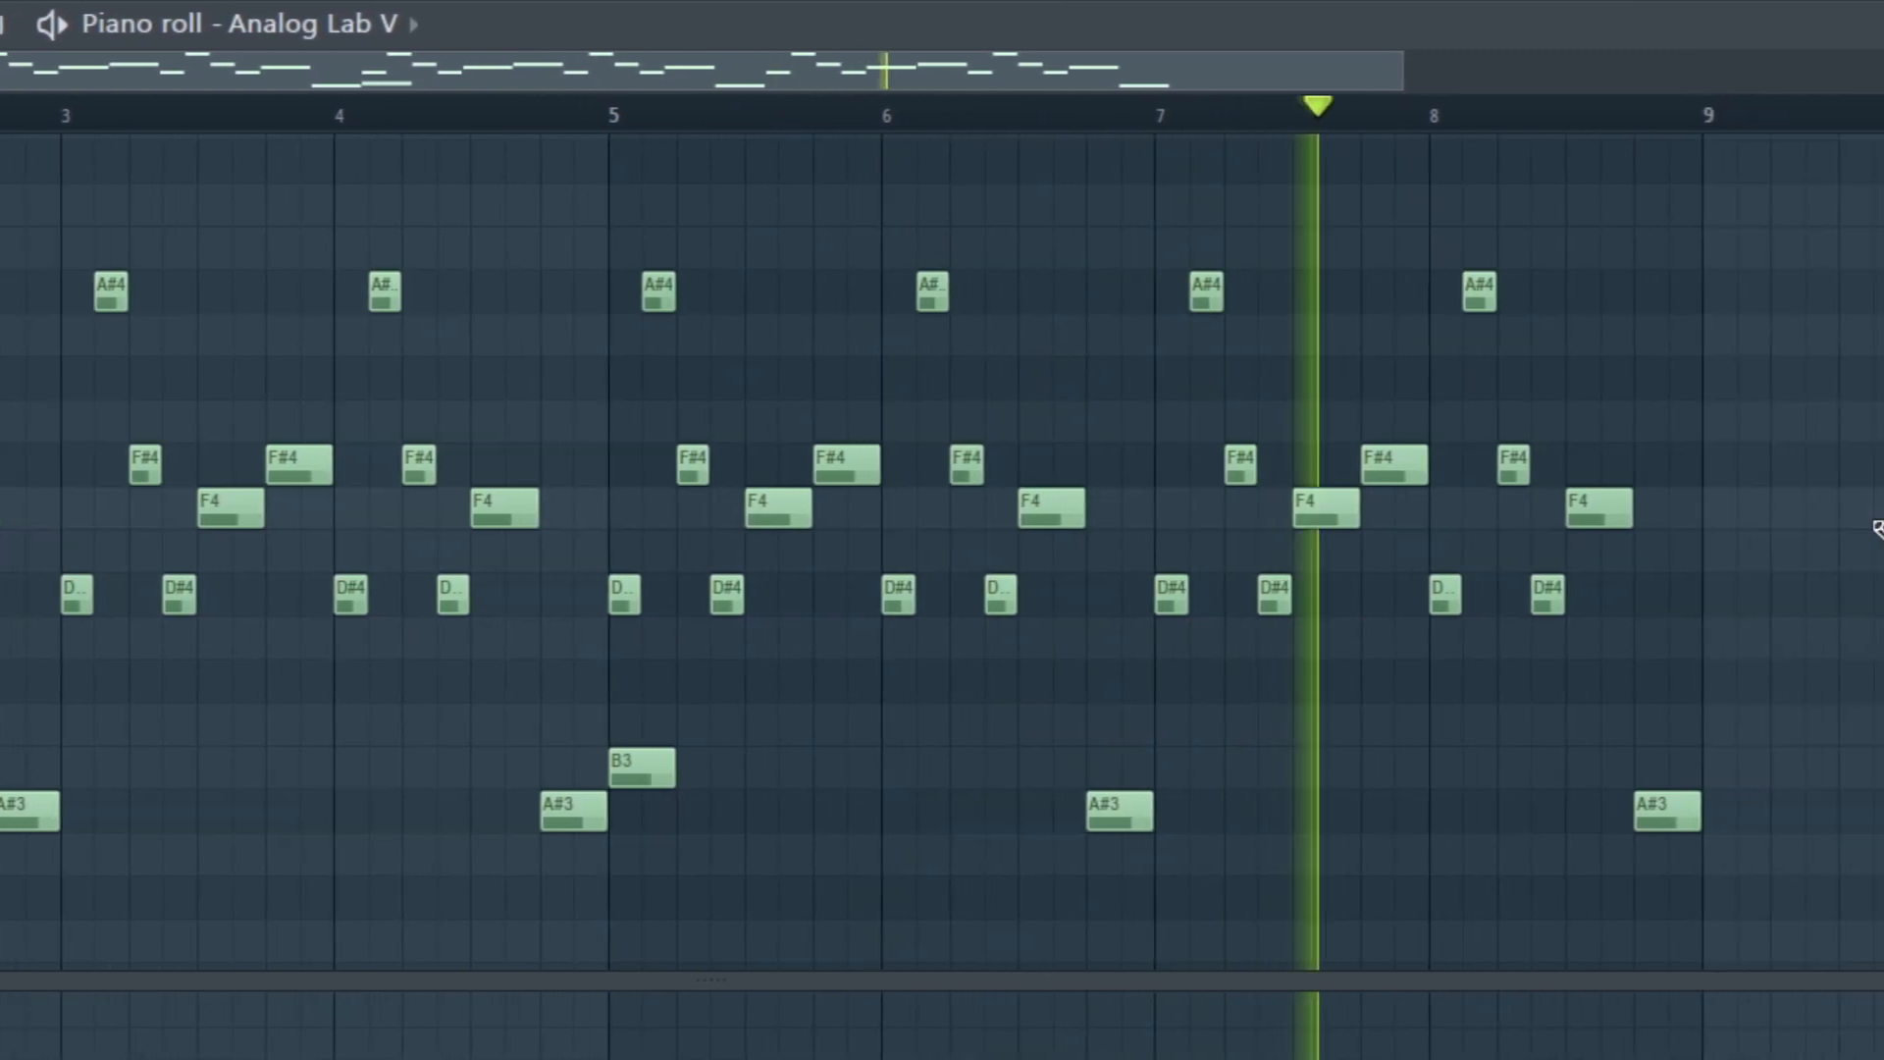
key("space")
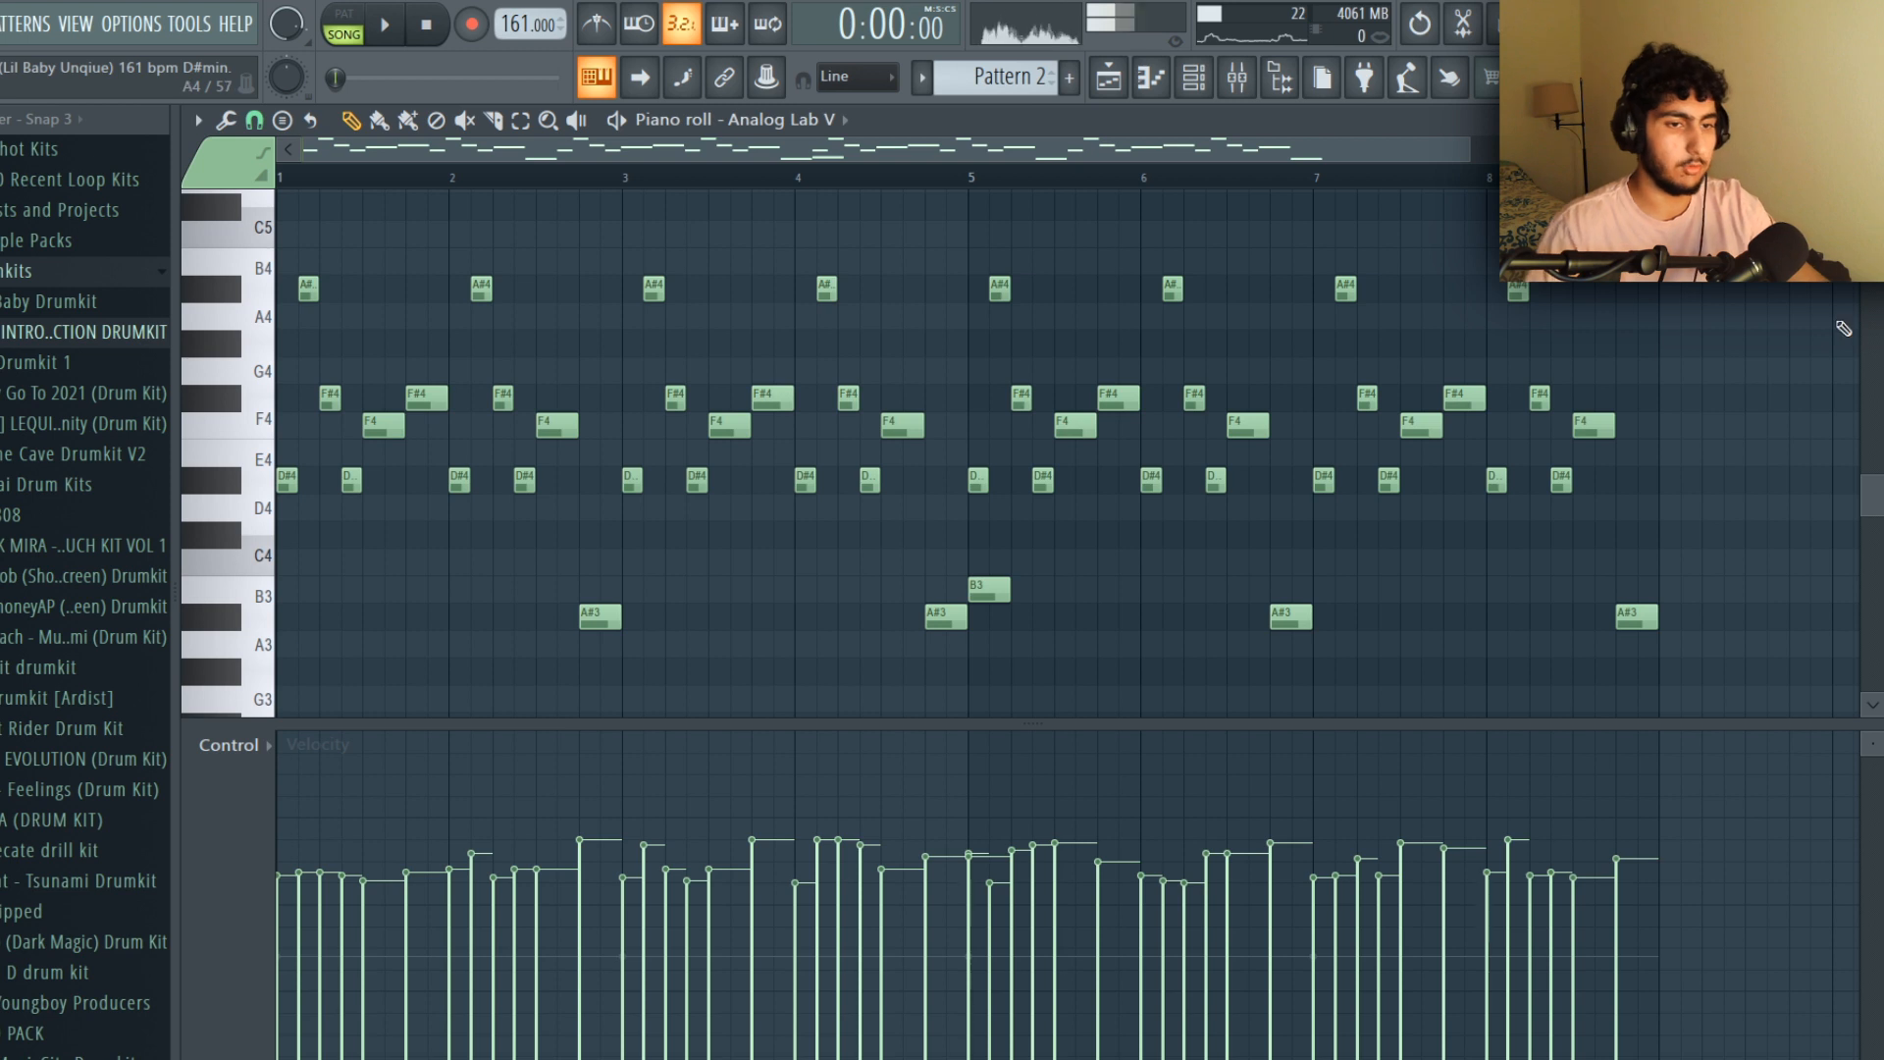
Return to the playlist and highlight Pattern 2 and the accent audio clips on the tracks below it.
left_click(1868, 120)
left_click(1570, 295)
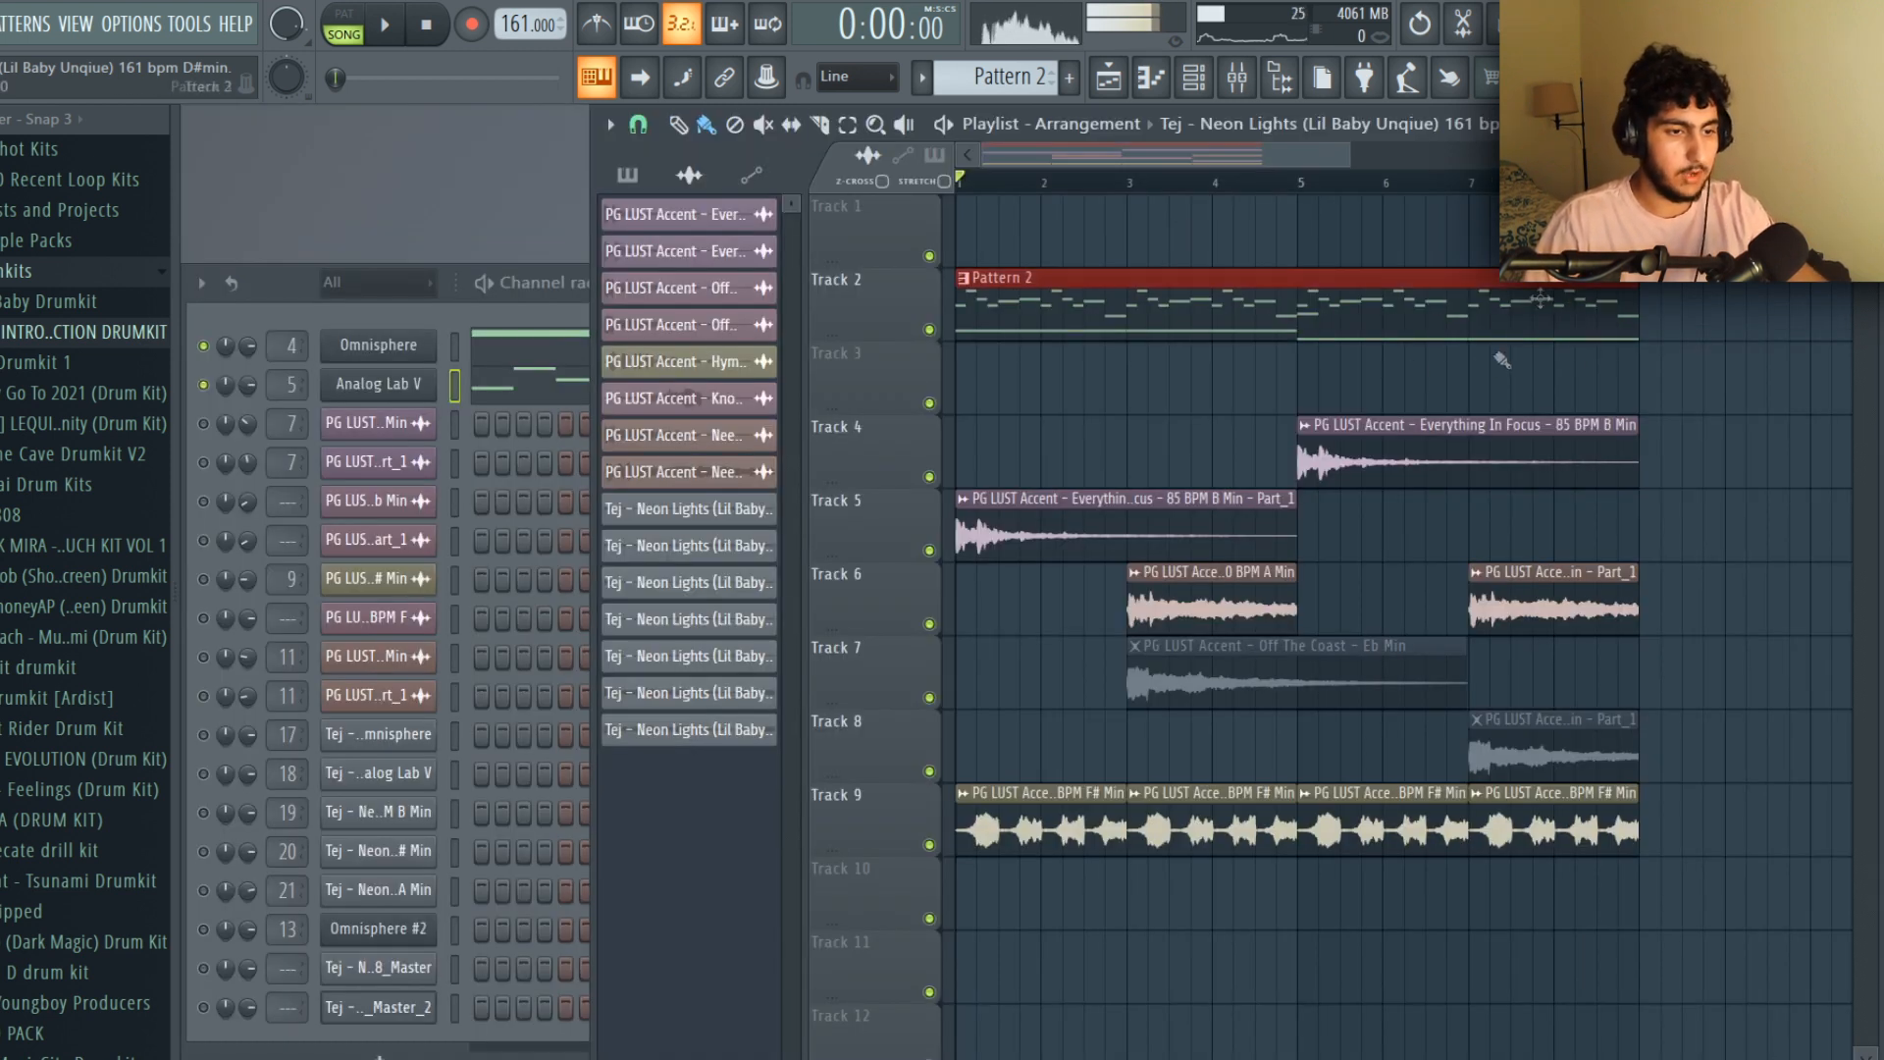
left_click(1539, 398, "ctrl")
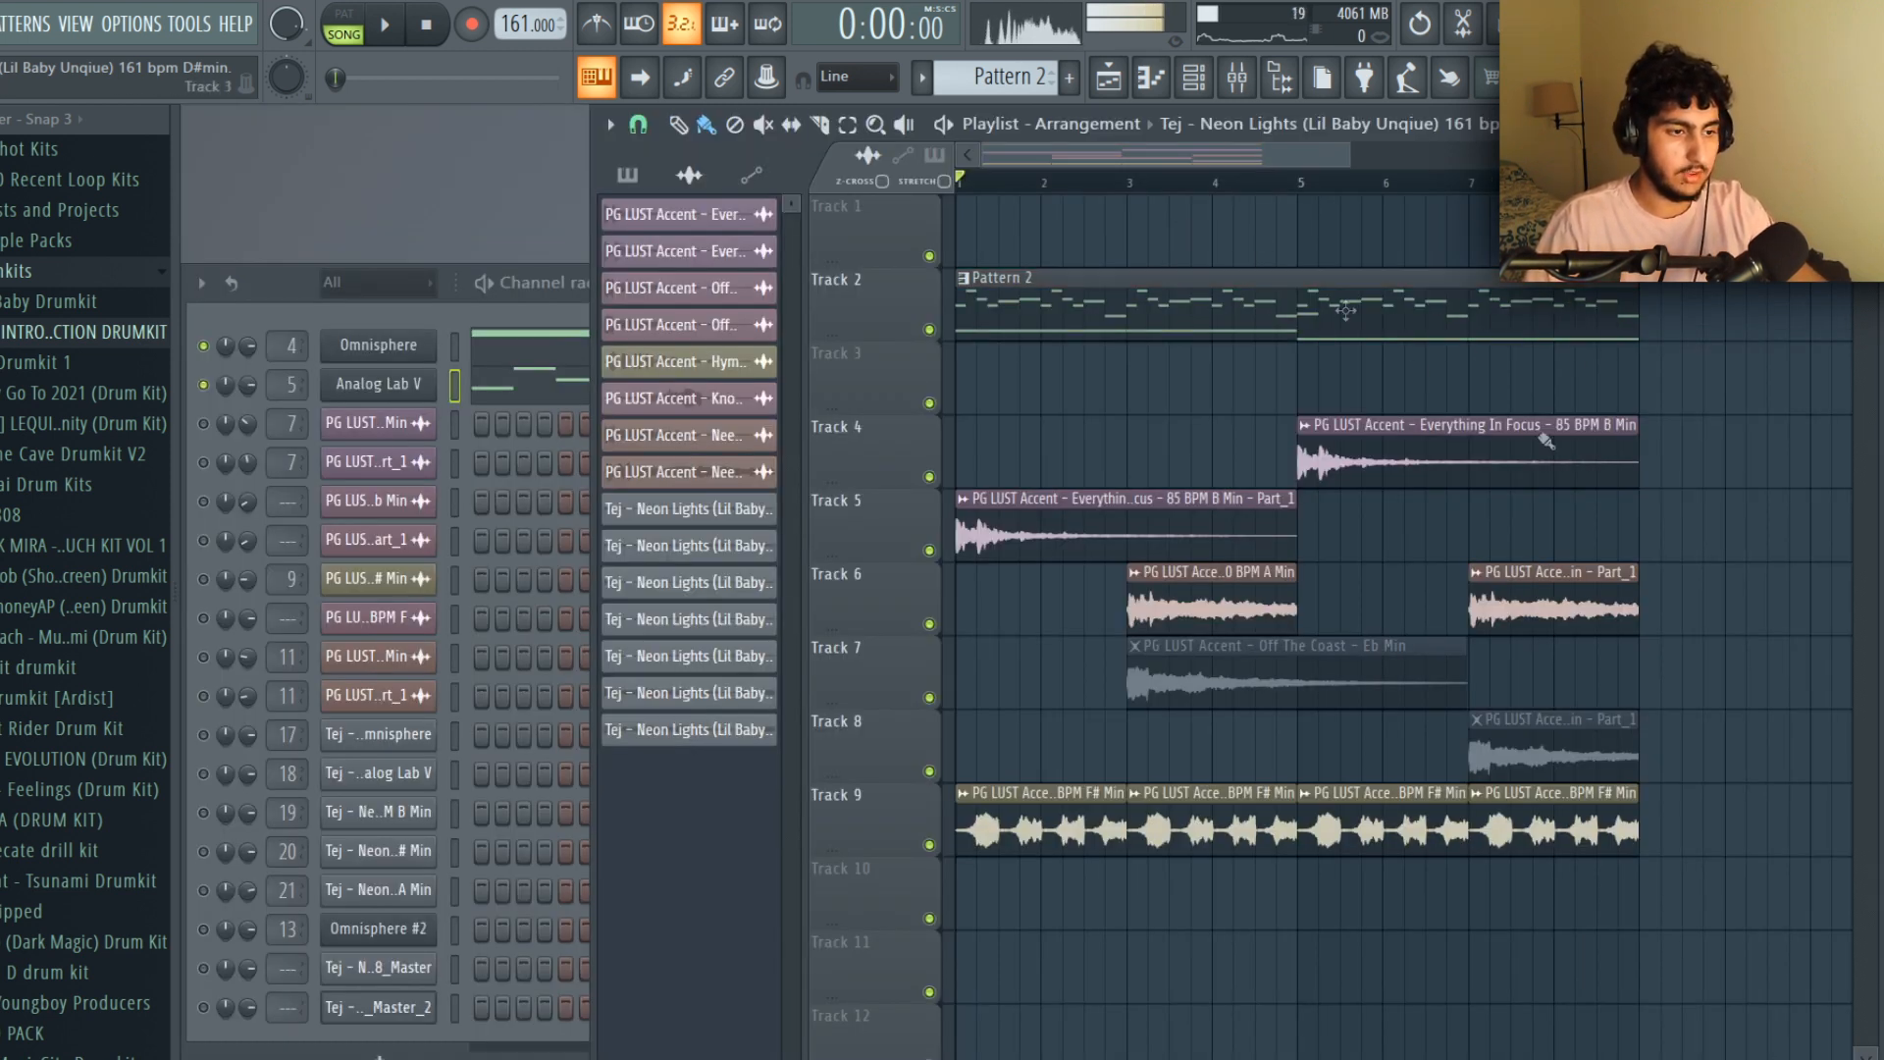
left_click_drag(1711, 341, 956, 939)
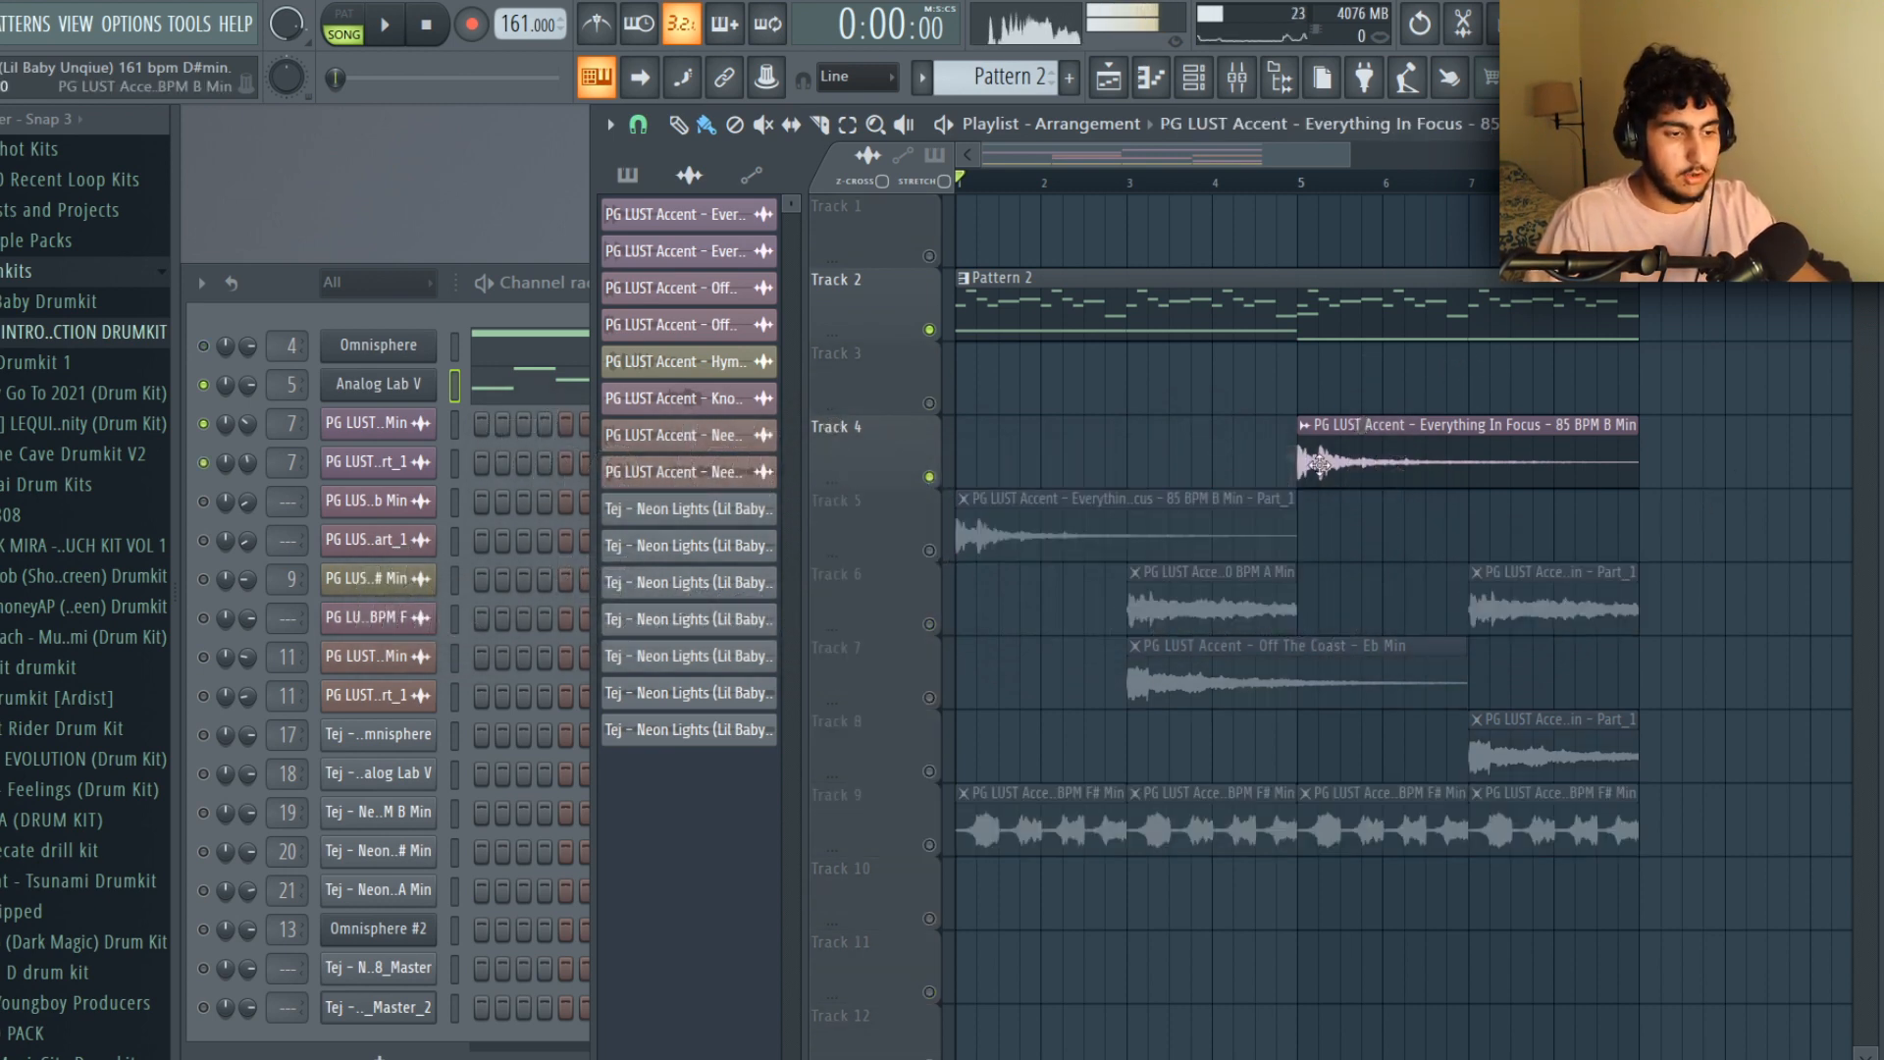
Add the Everything In Focus clip at the start of track 4 and play it back soloed.
scroll(1322, 303, "up", 2)
scroll(1322, 302, "left", 2)
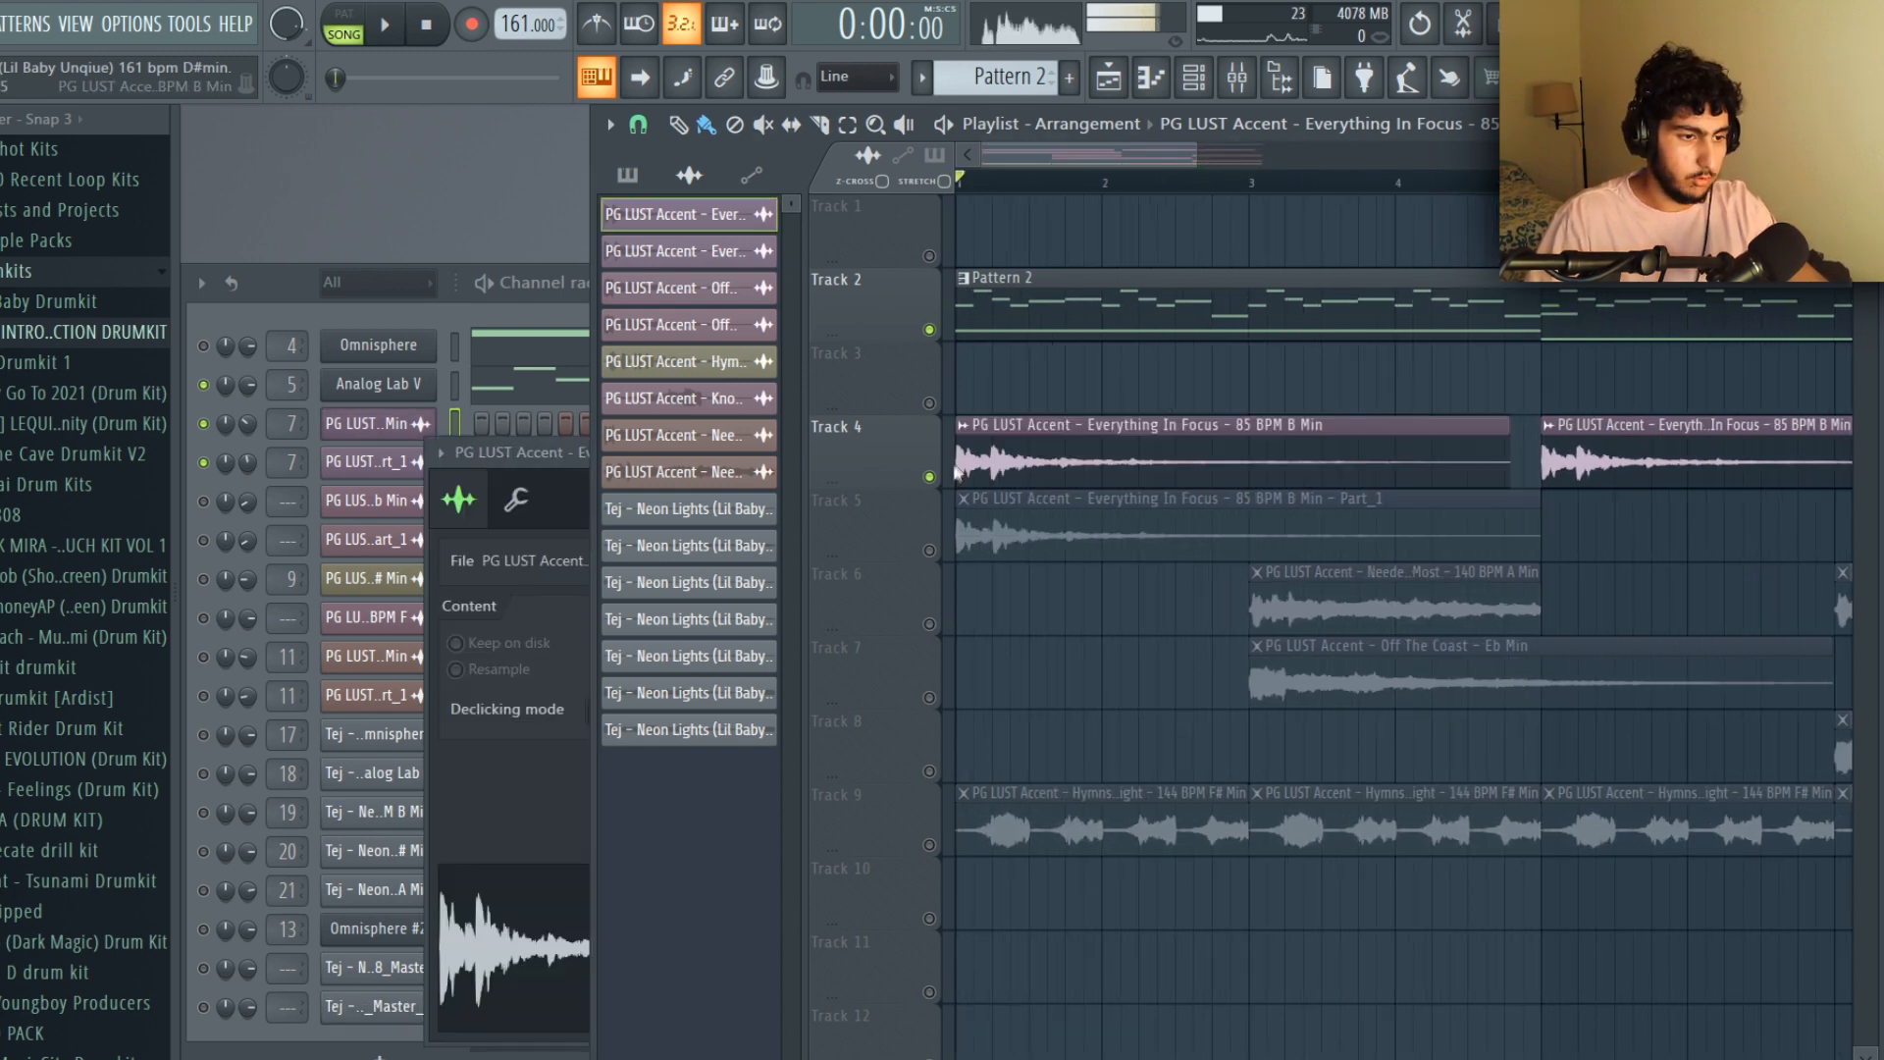
right_click(940, 474)
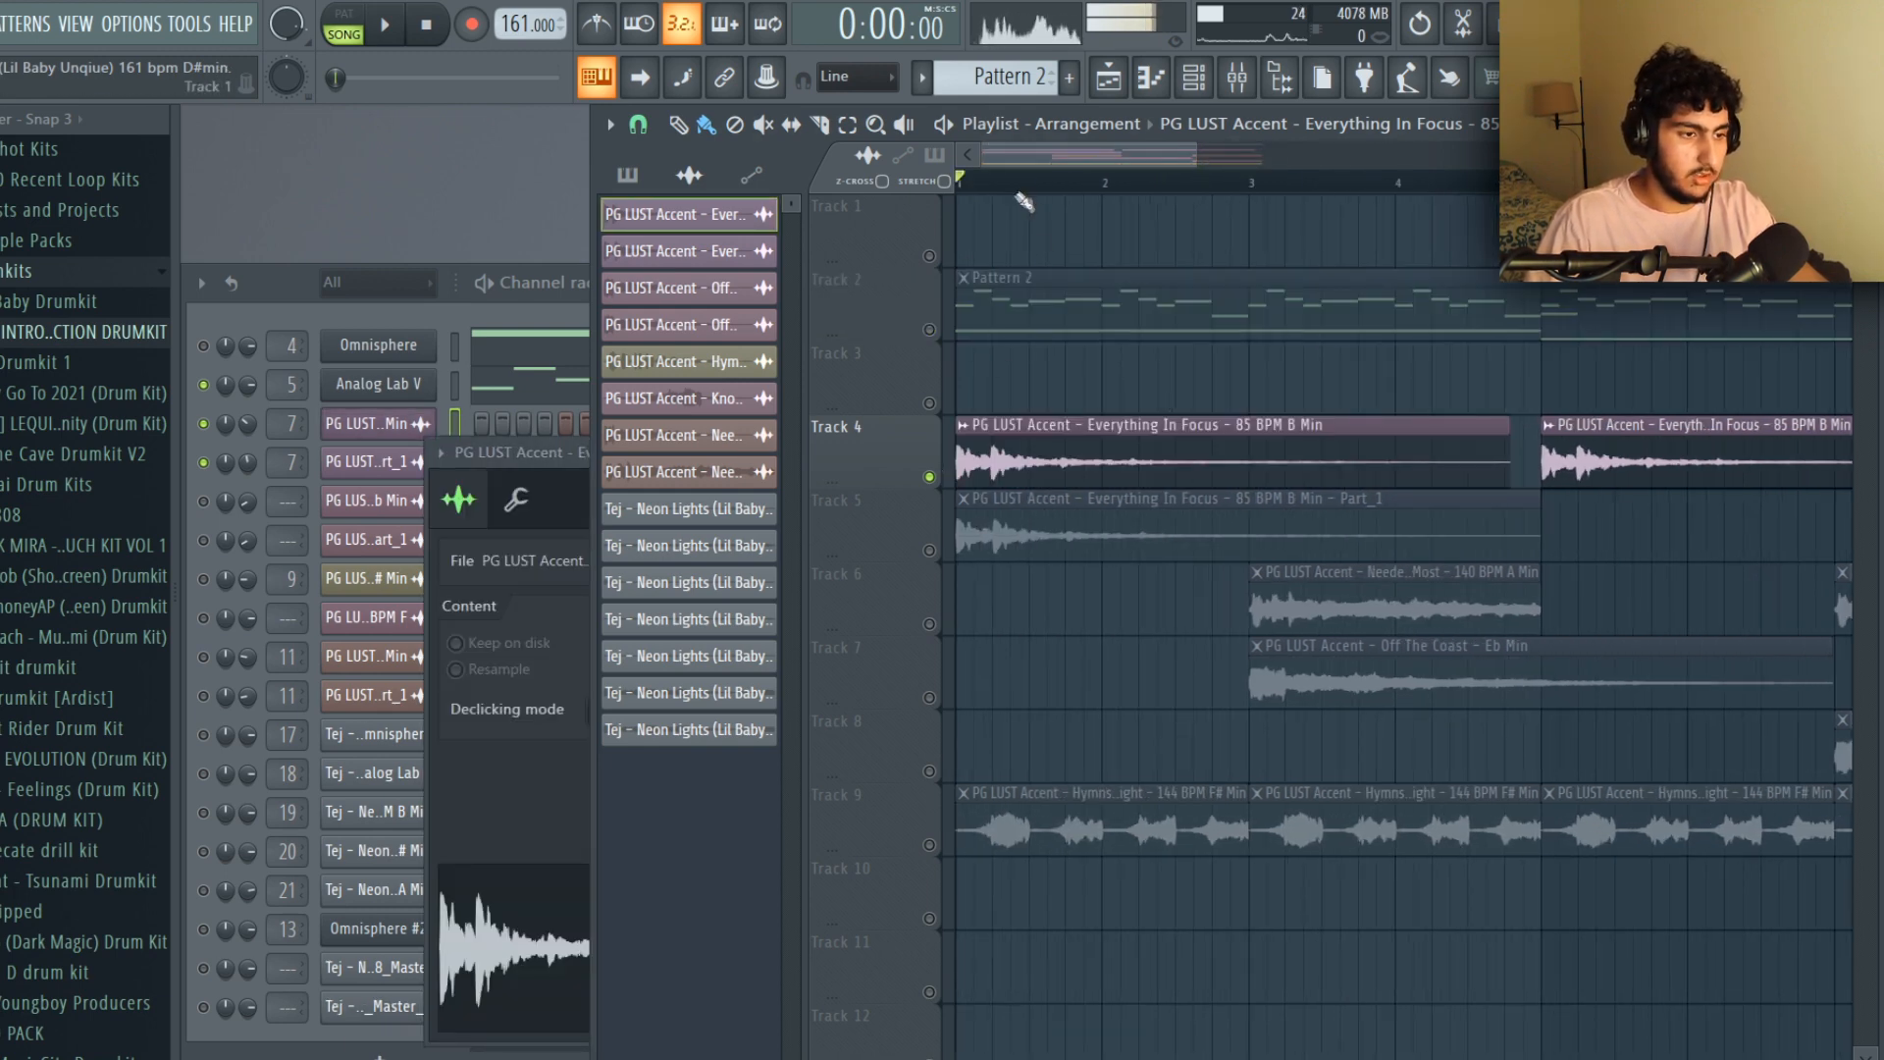
key("space")
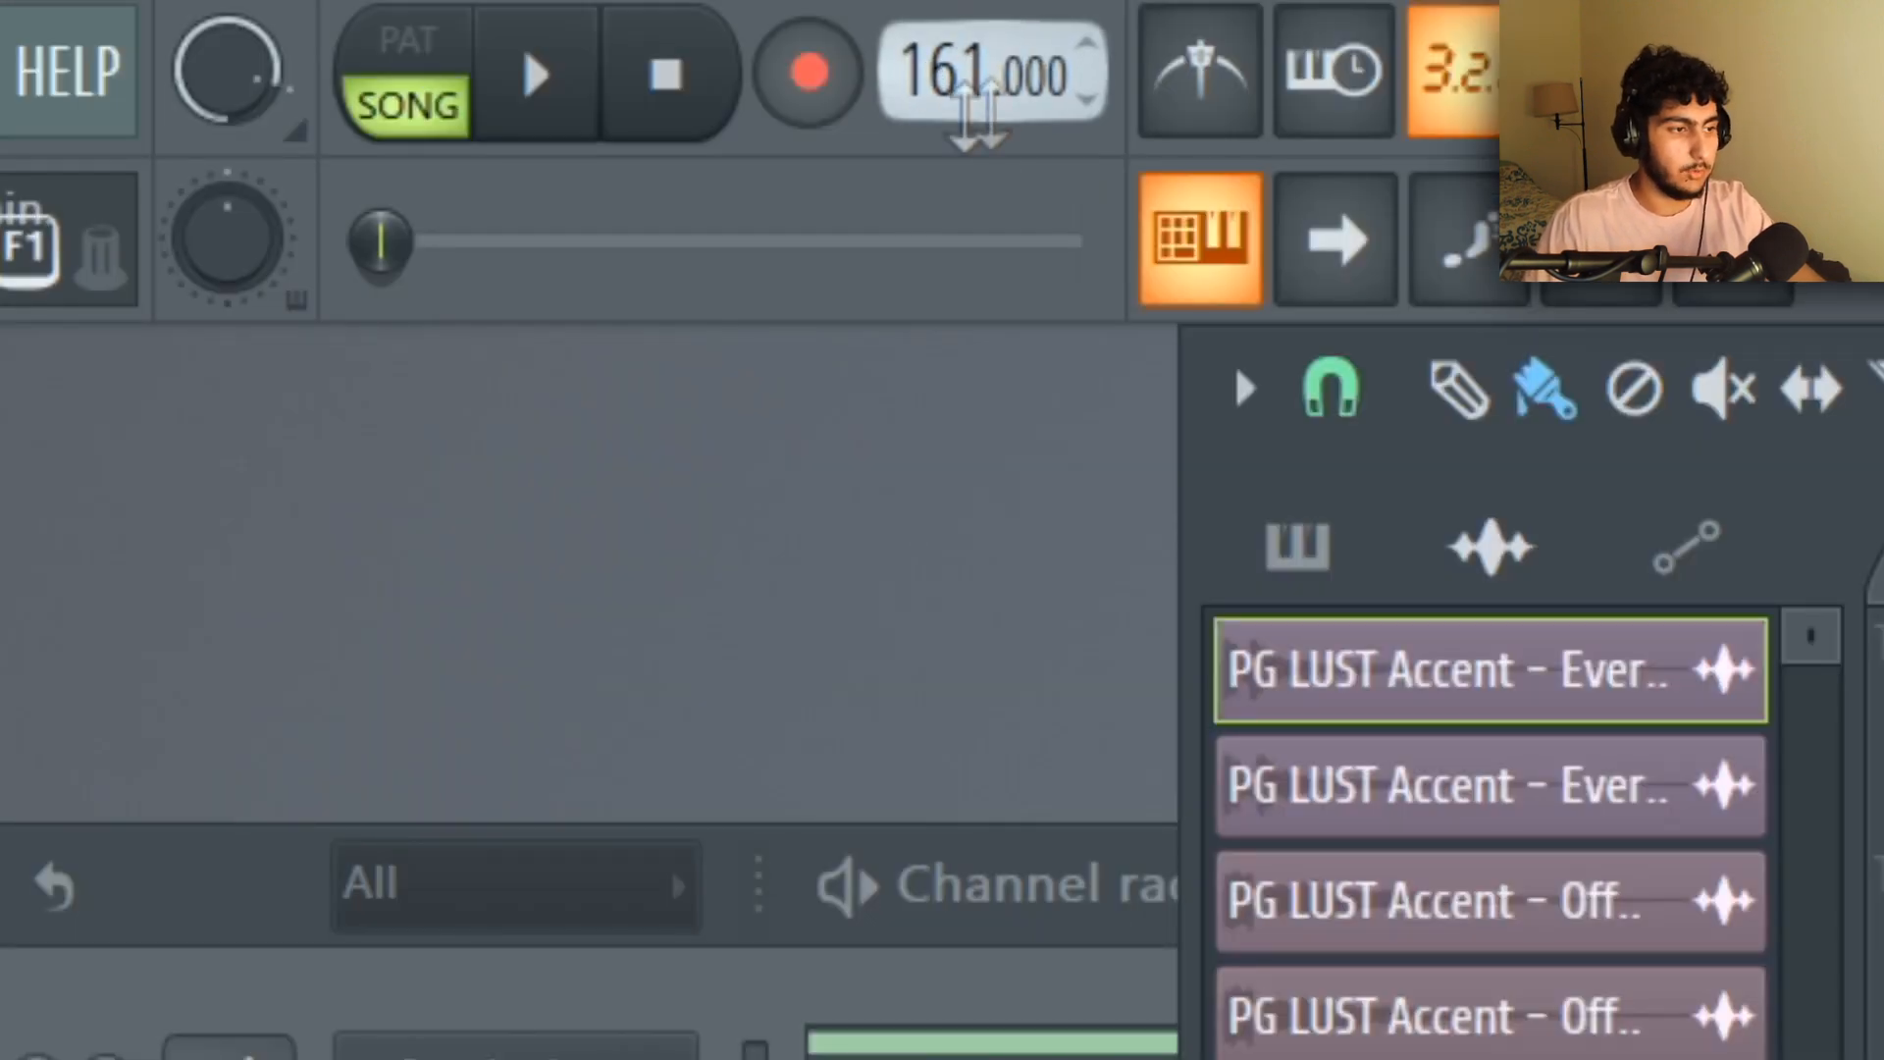
Copy the project tempo value and raise the tempo to 170 BPM.
right_click(949, 72)
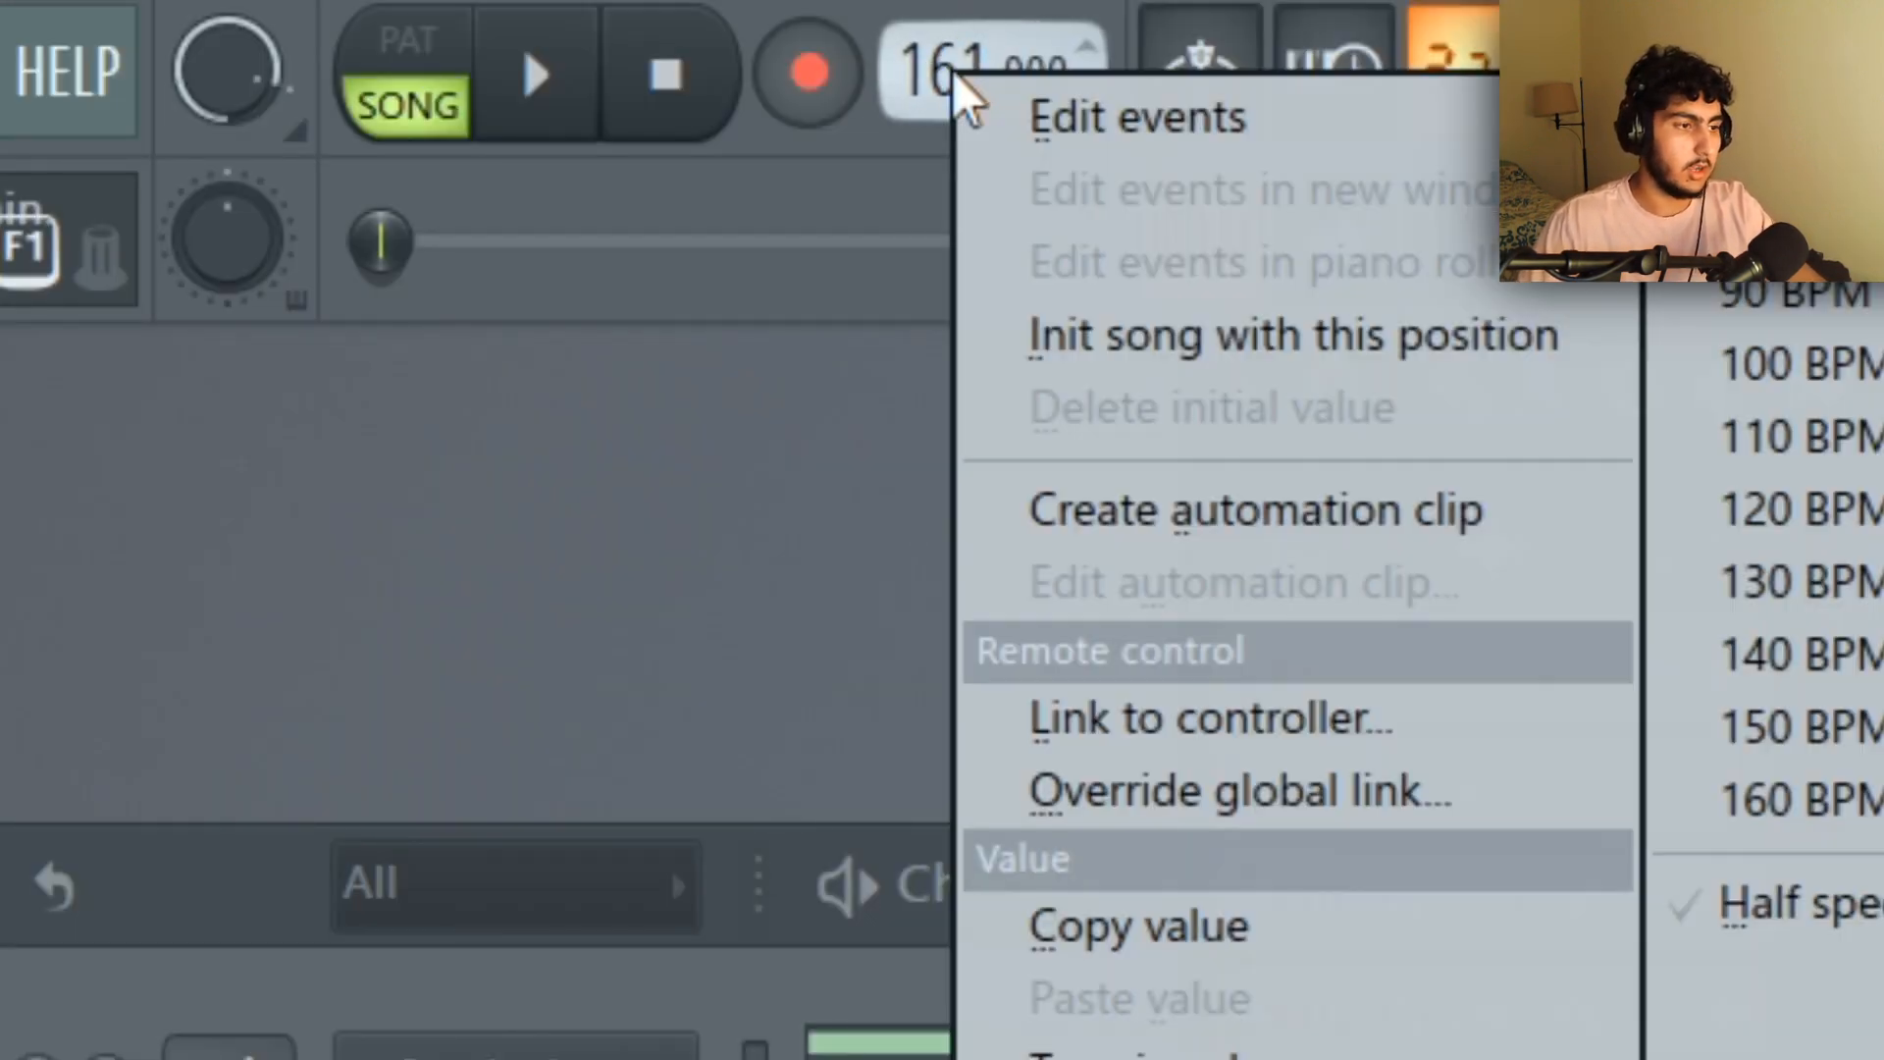
left_click(1222, 923)
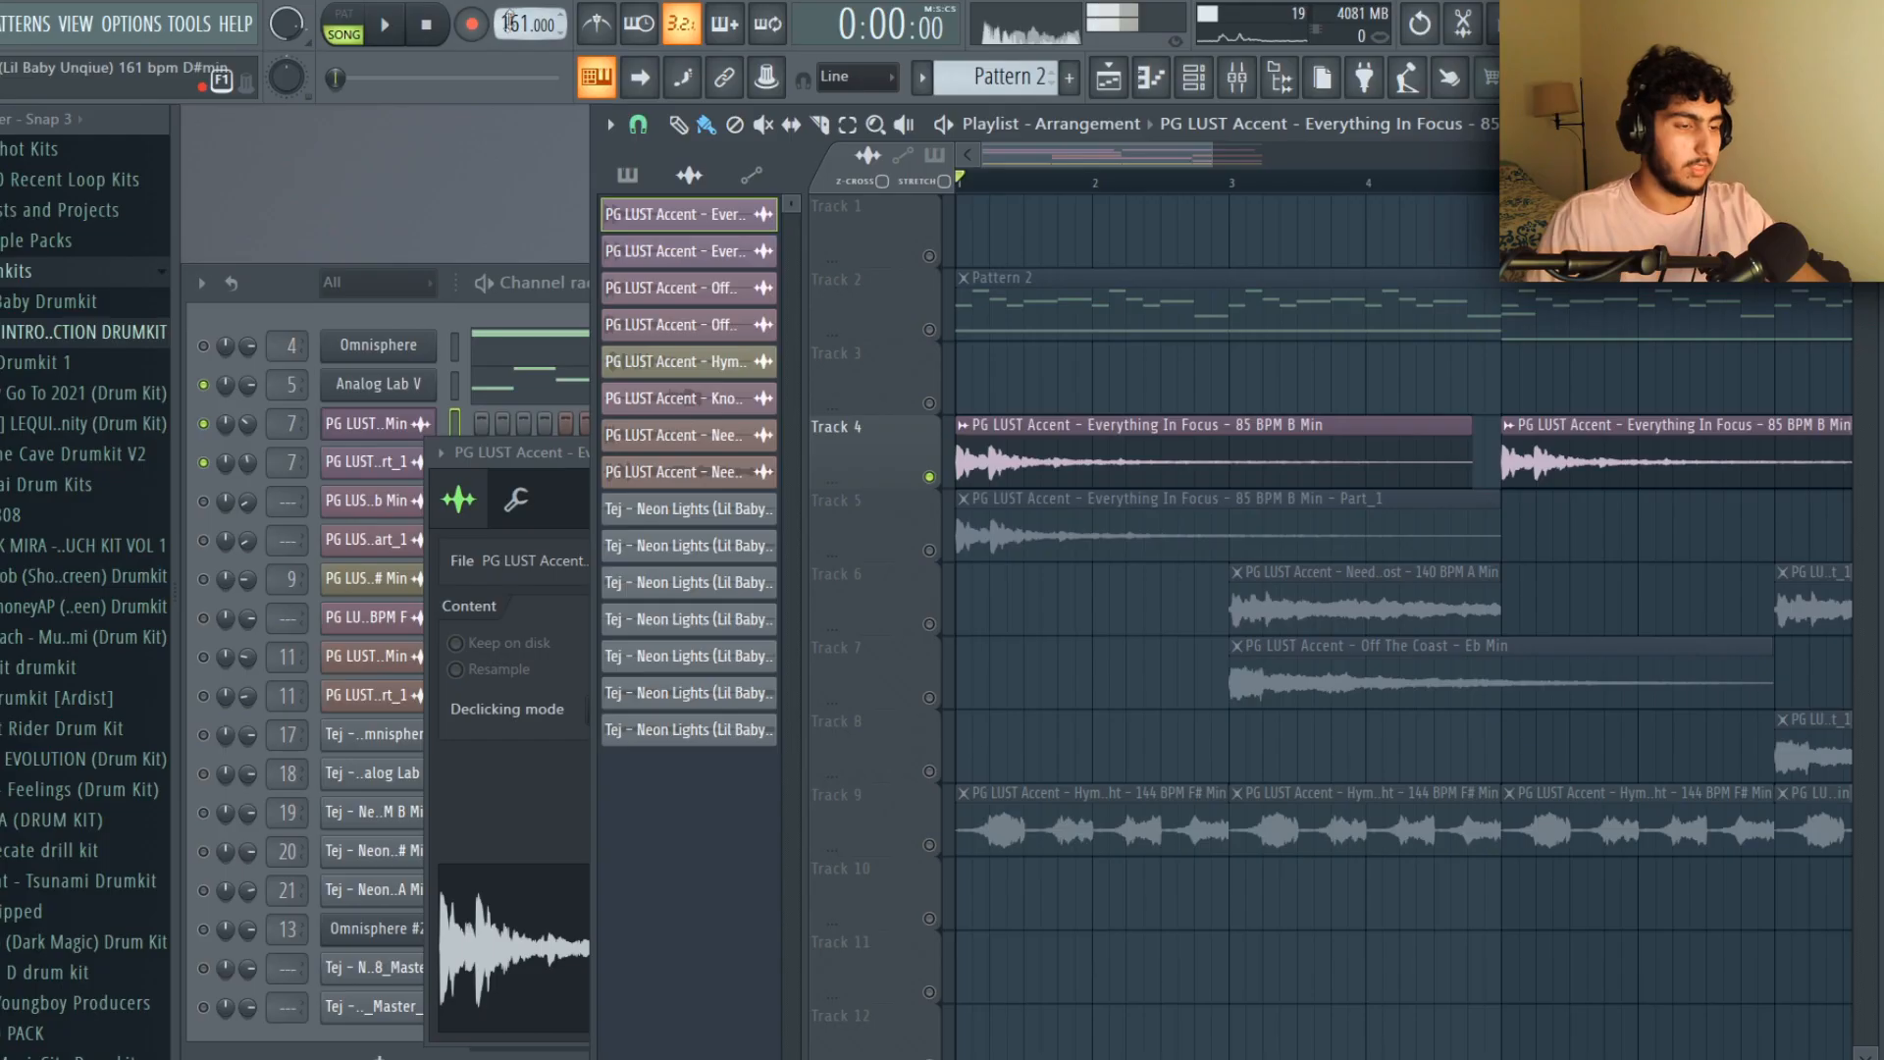
left_click_drag(924, 60, 924, 67)
scroll(507, 24, "up", 7)
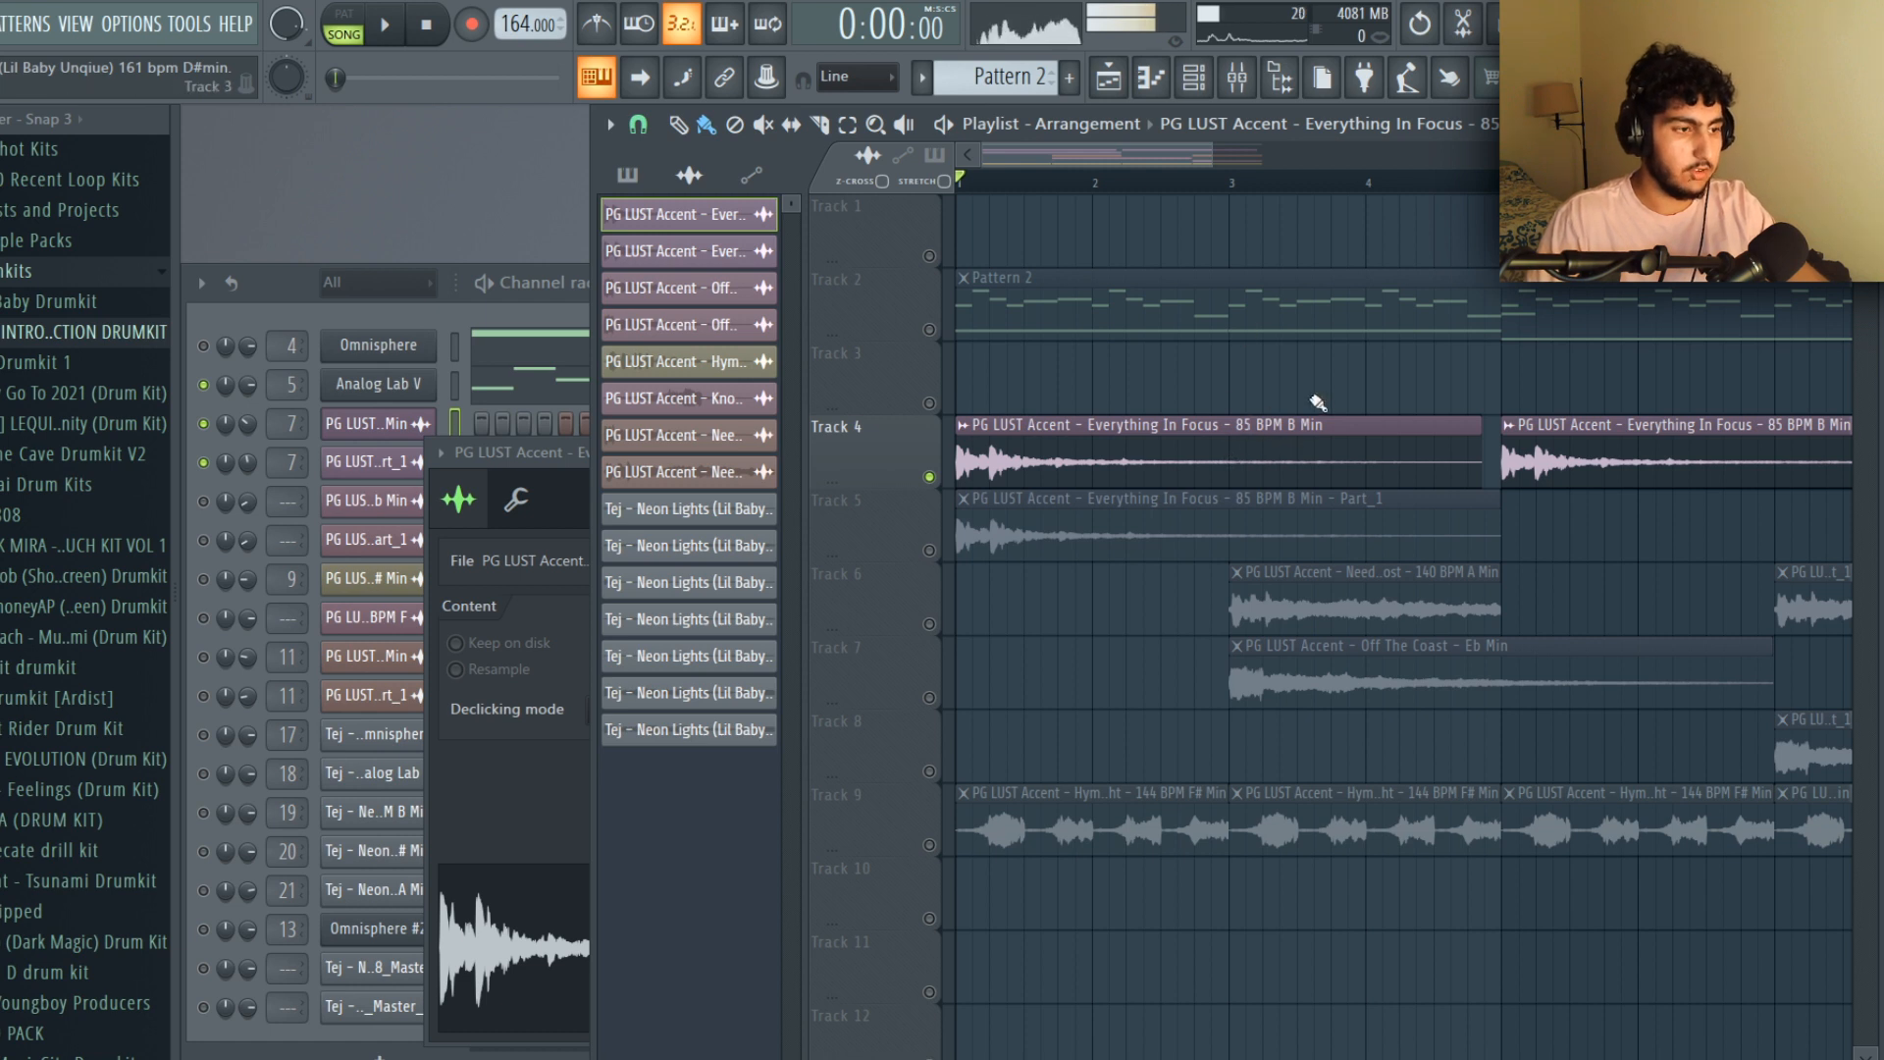
scroll(527, 25, "up", 6)
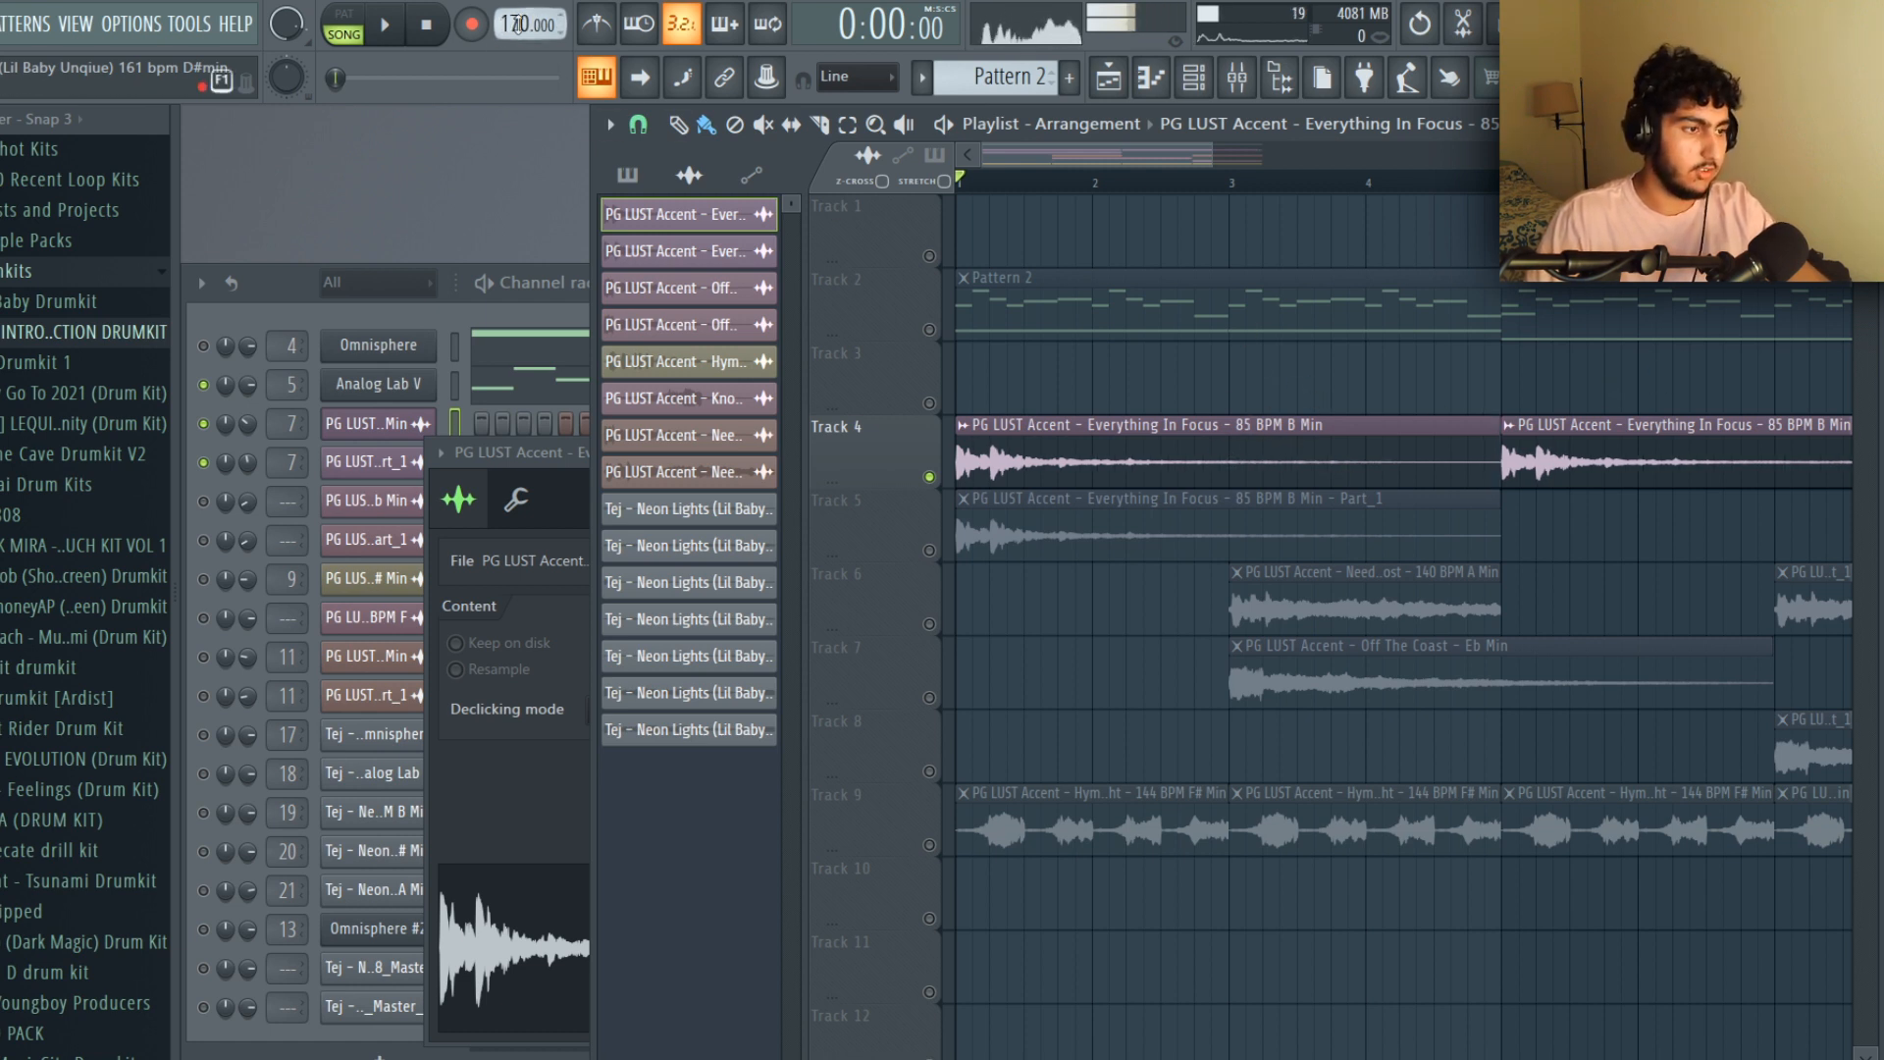
Open the Everything In Focus clip's channel settings and set its time-stretching mode to Stretch.
double_click(1174, 443)
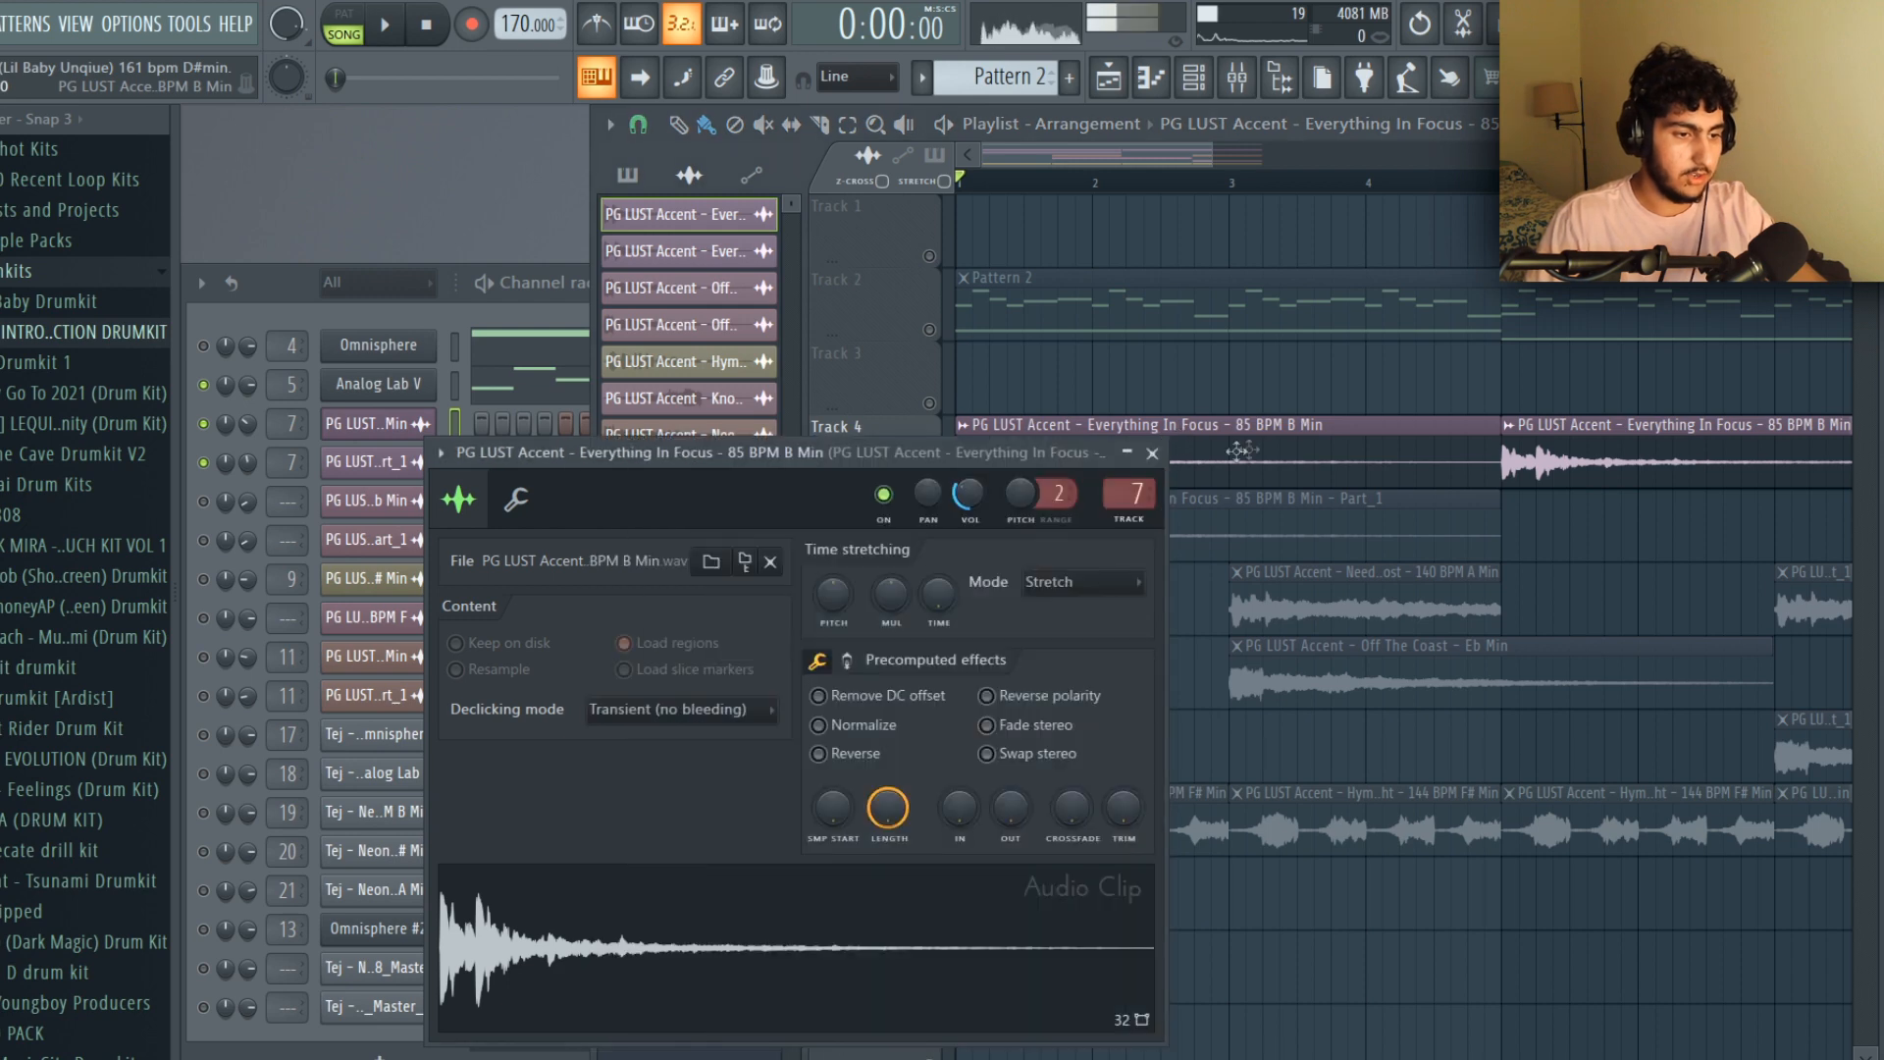
left_click(1077, 579)
left_click(1286, 390)
left_click(1346, 298)
left_click(1276, 436)
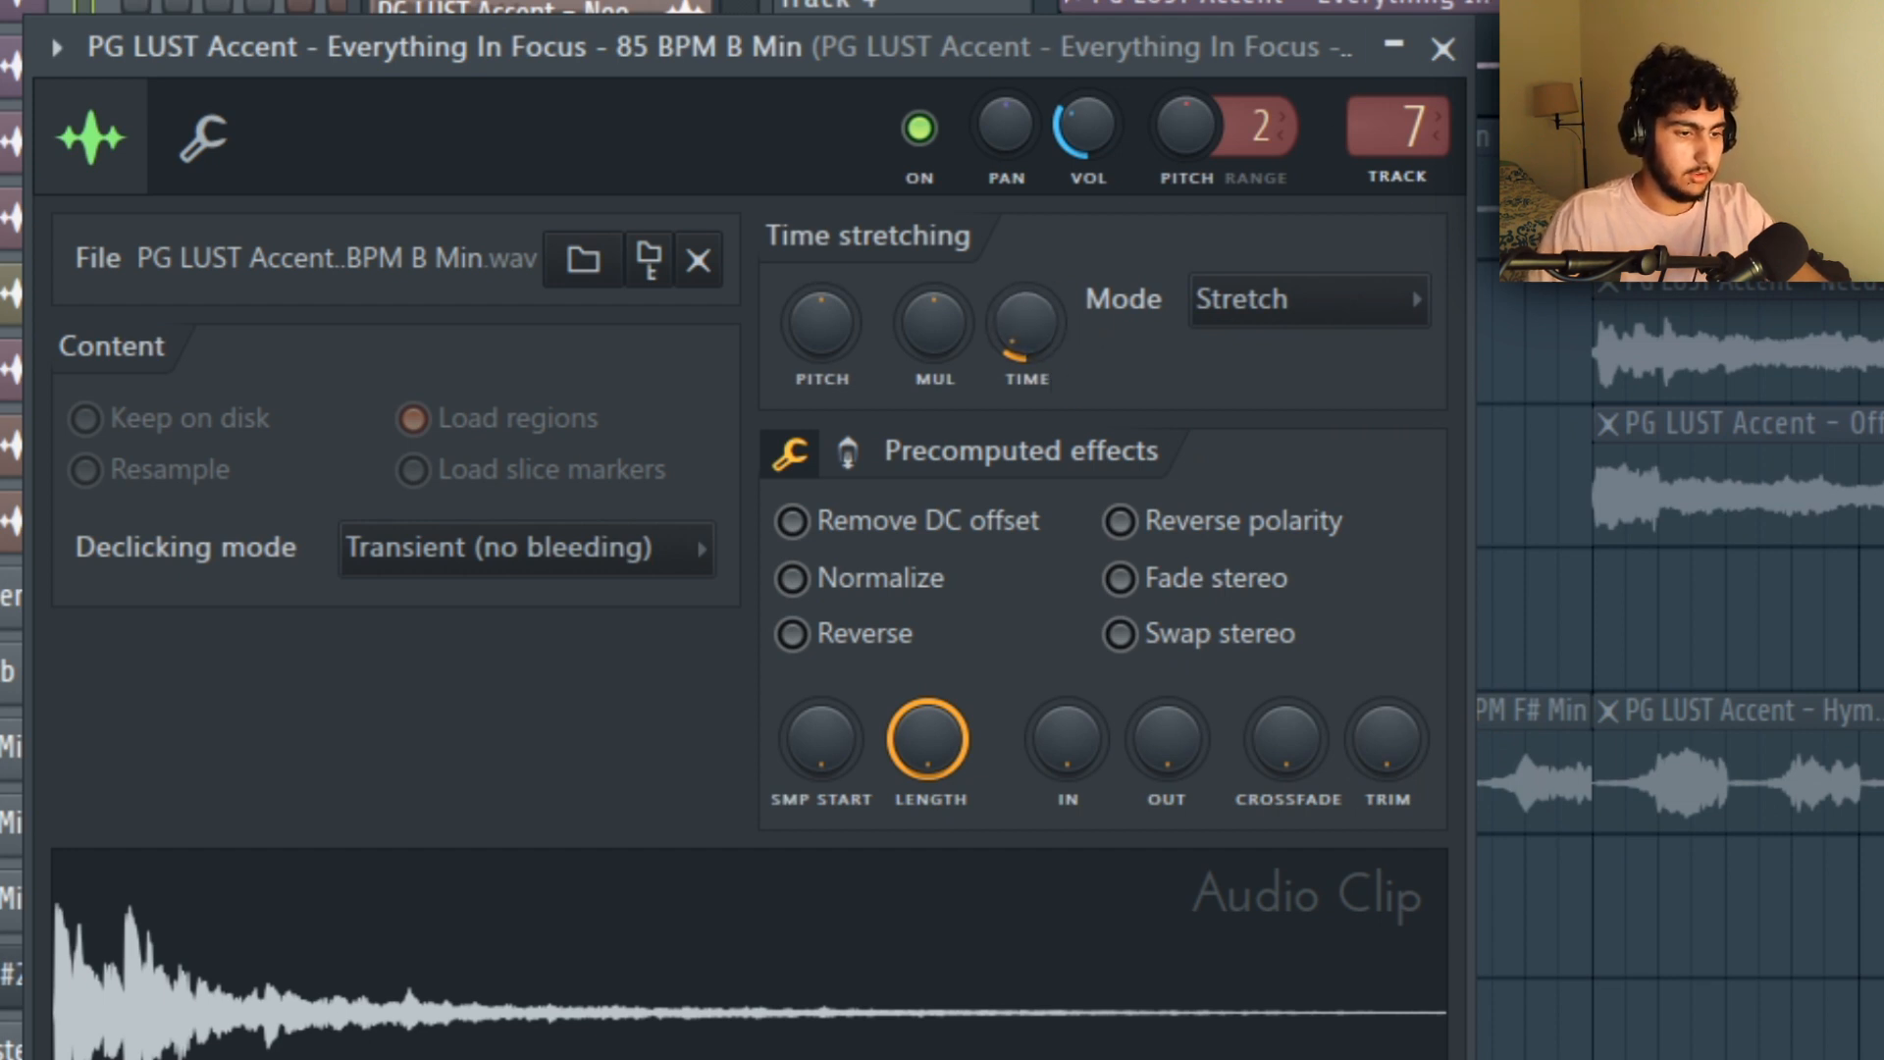
Raise the time-stretching pitch of the Everything In Focus clip and return to the playlist.
left_click_drag(1191, 49, 1215, 0)
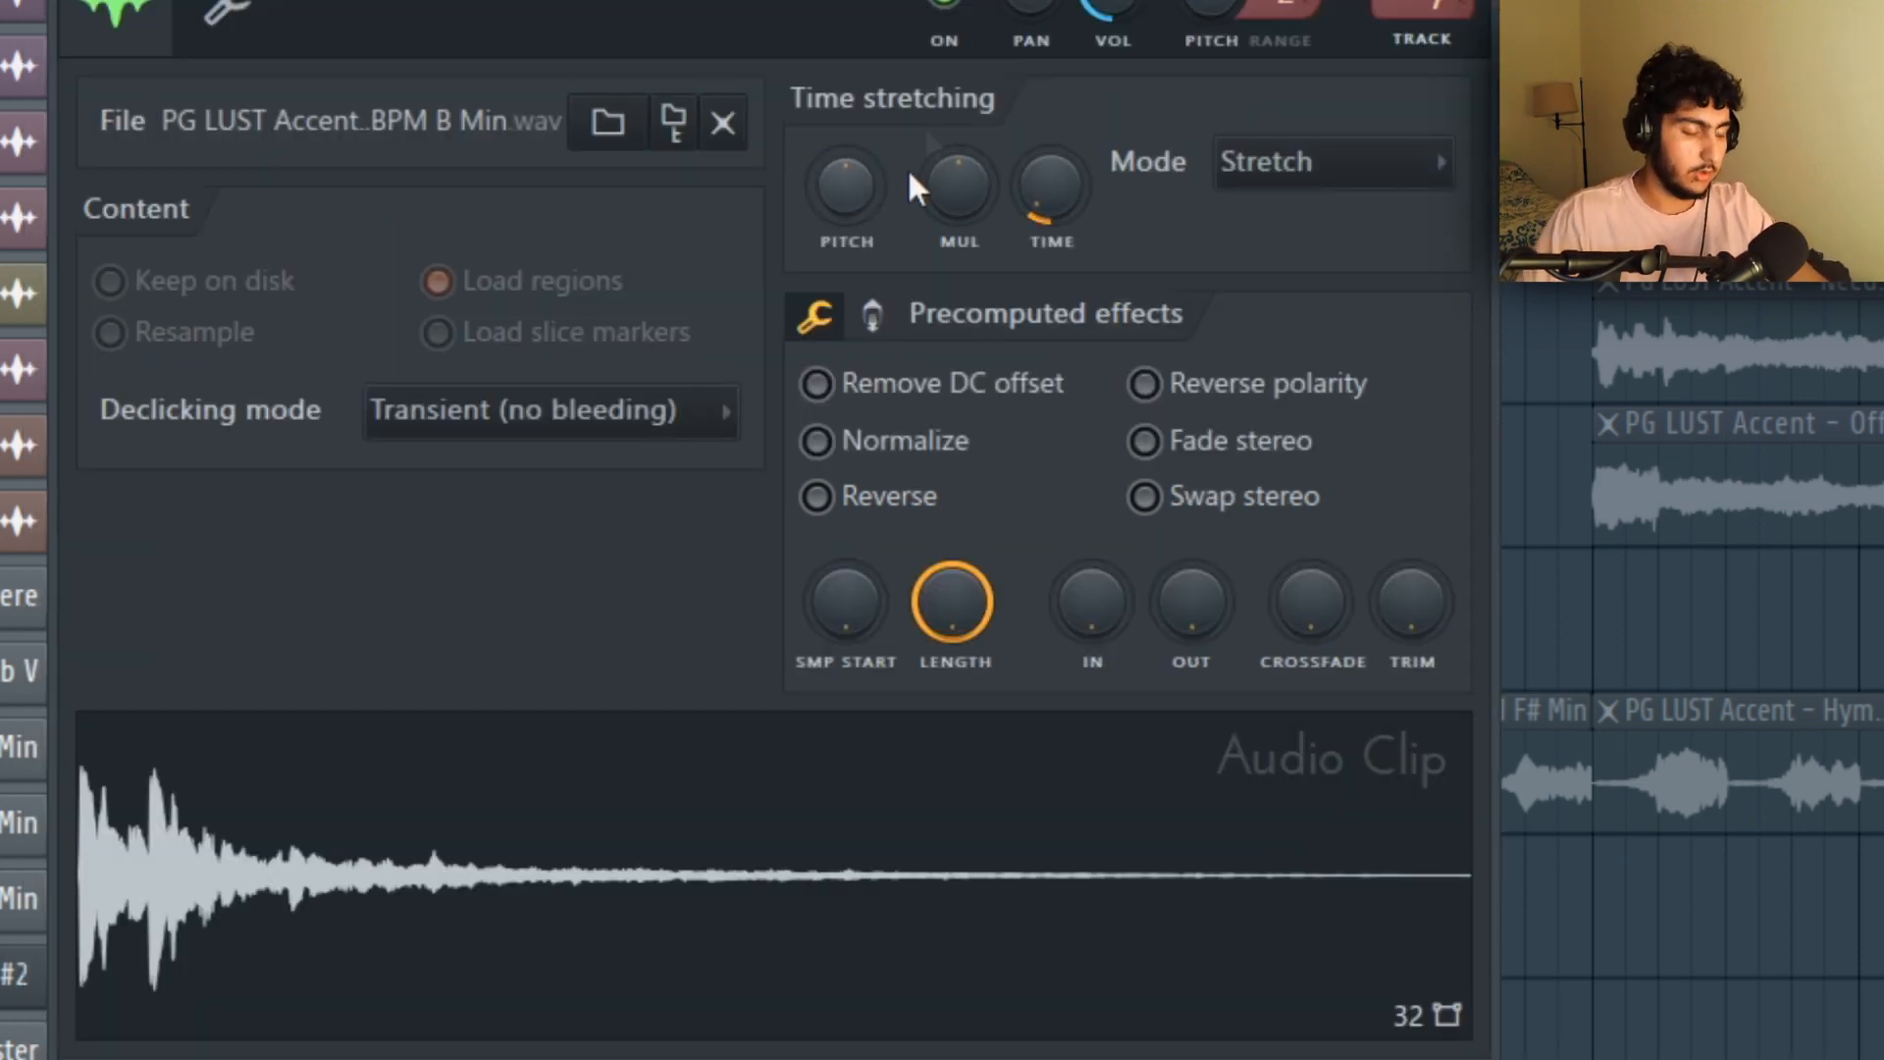
left_click_drag(841, 175, 841, 167)
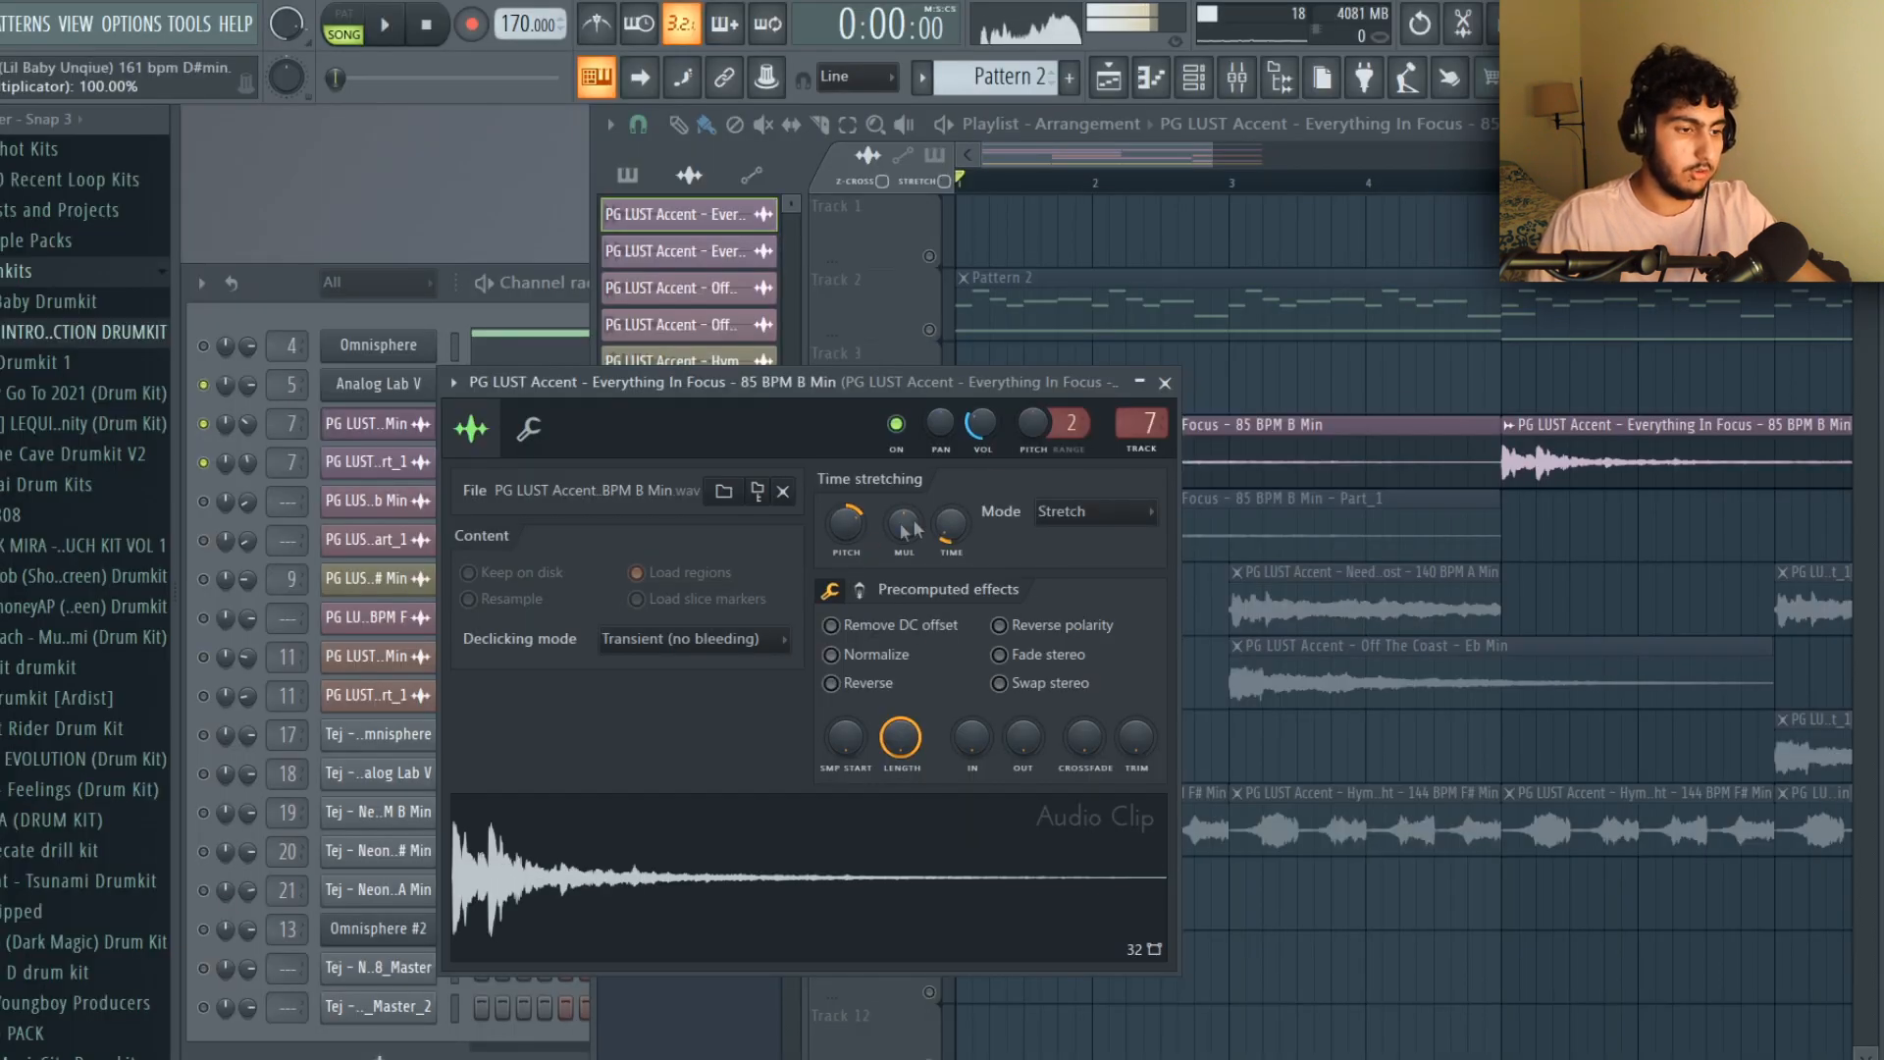
left_click(1315, 404)
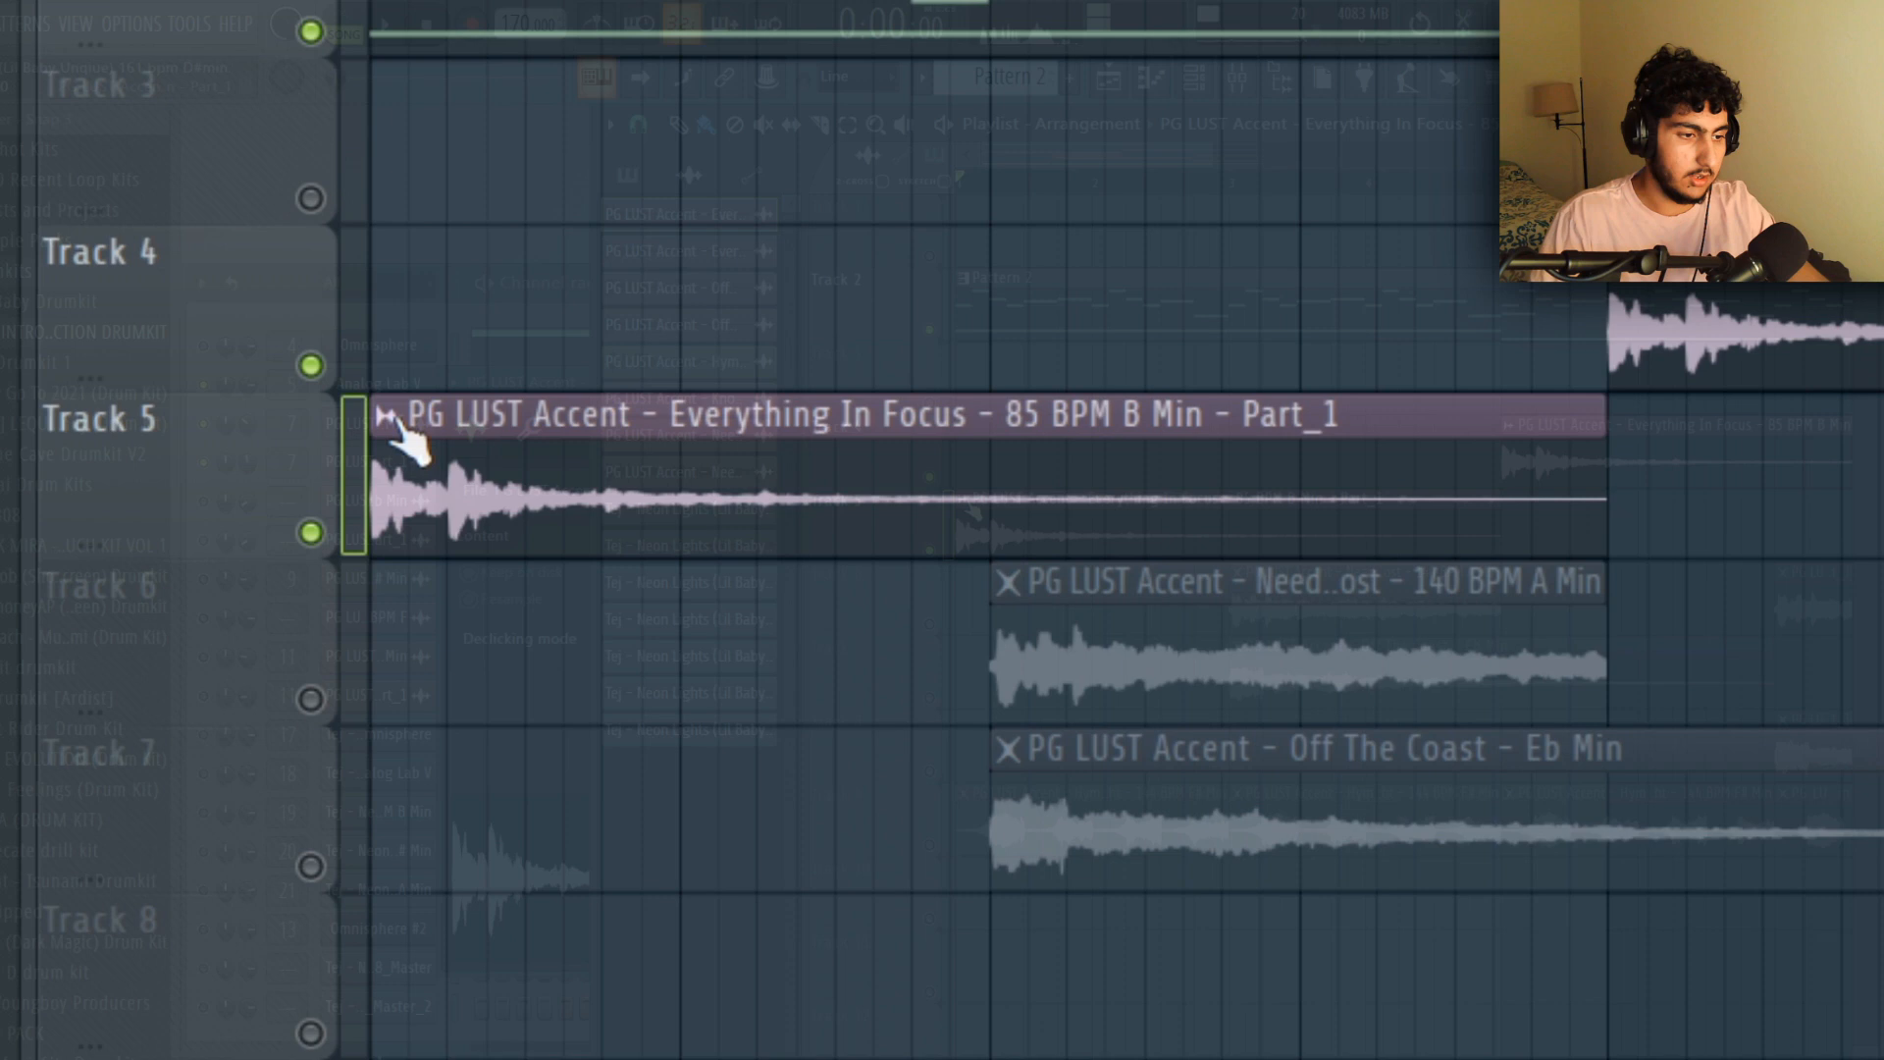
Check the clip options of Everything In Focus Part_1 on track 5 and play both Everything In Focus clips with the melody.
right_click(974, 510)
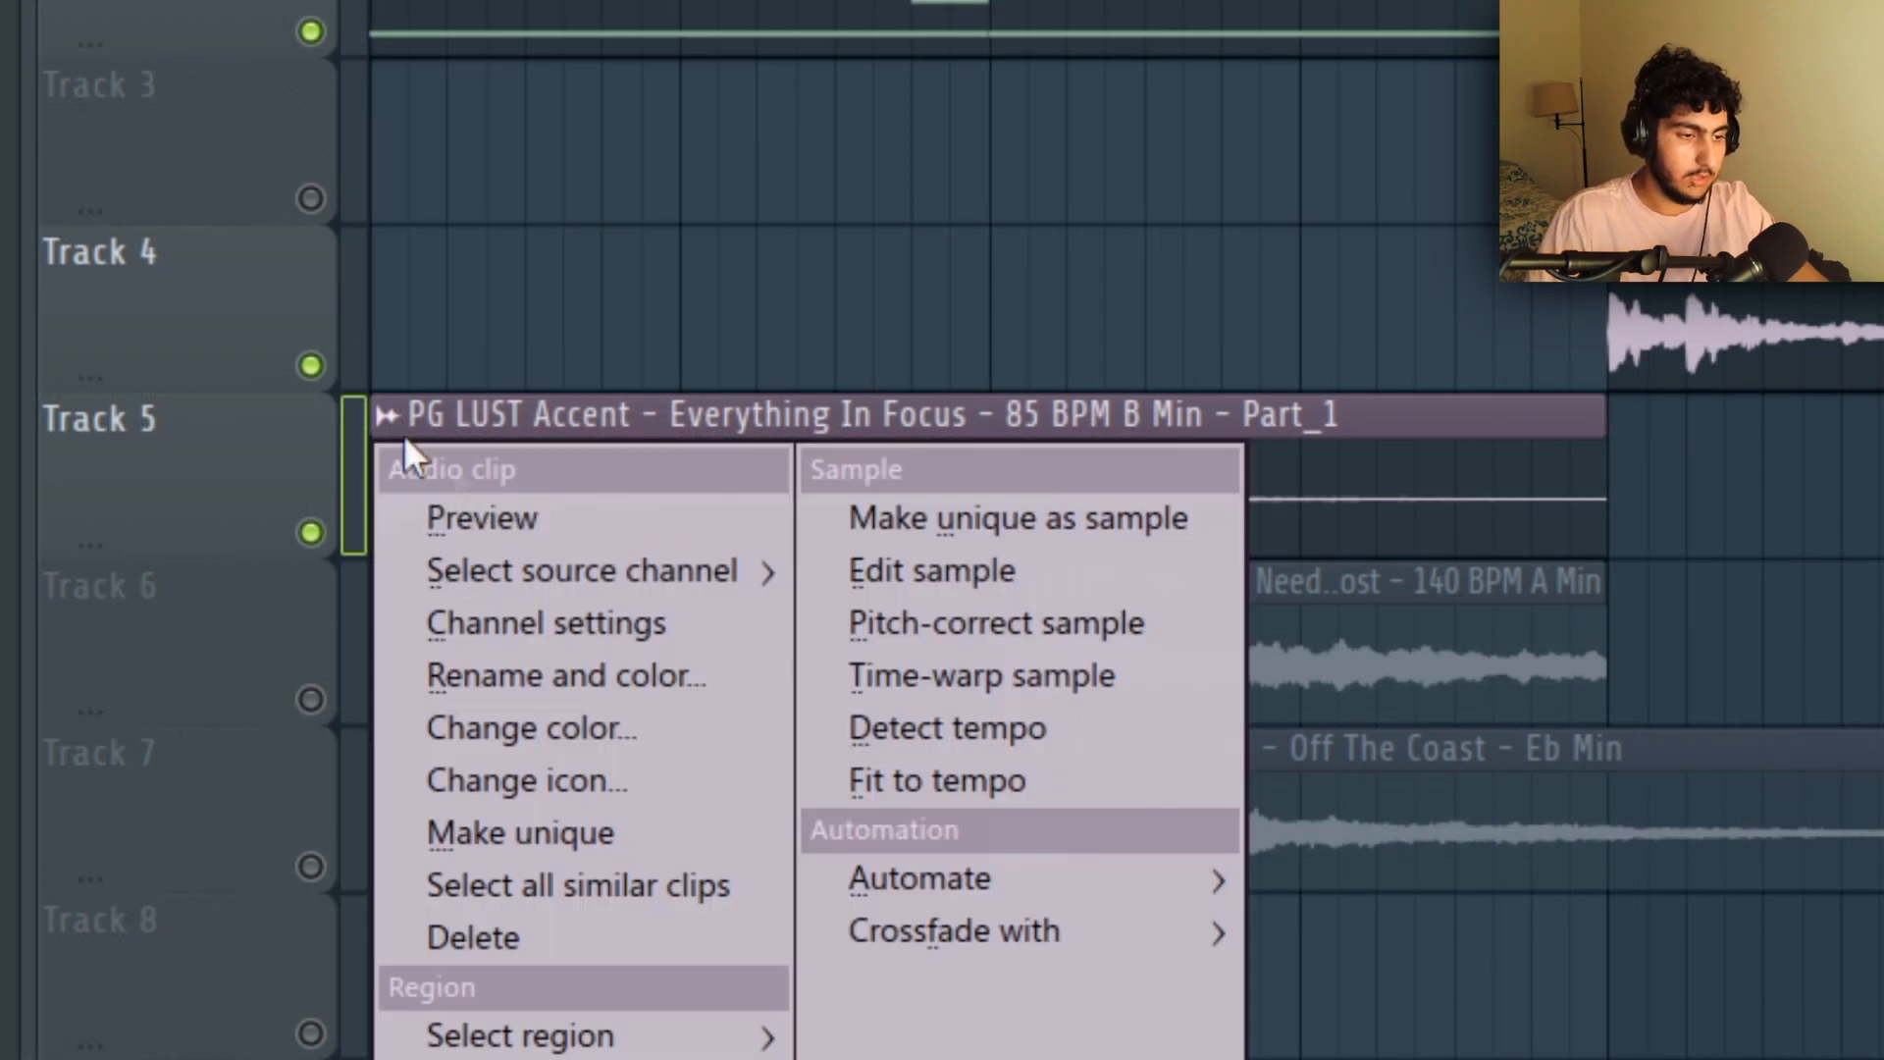
left_click(1045, 510)
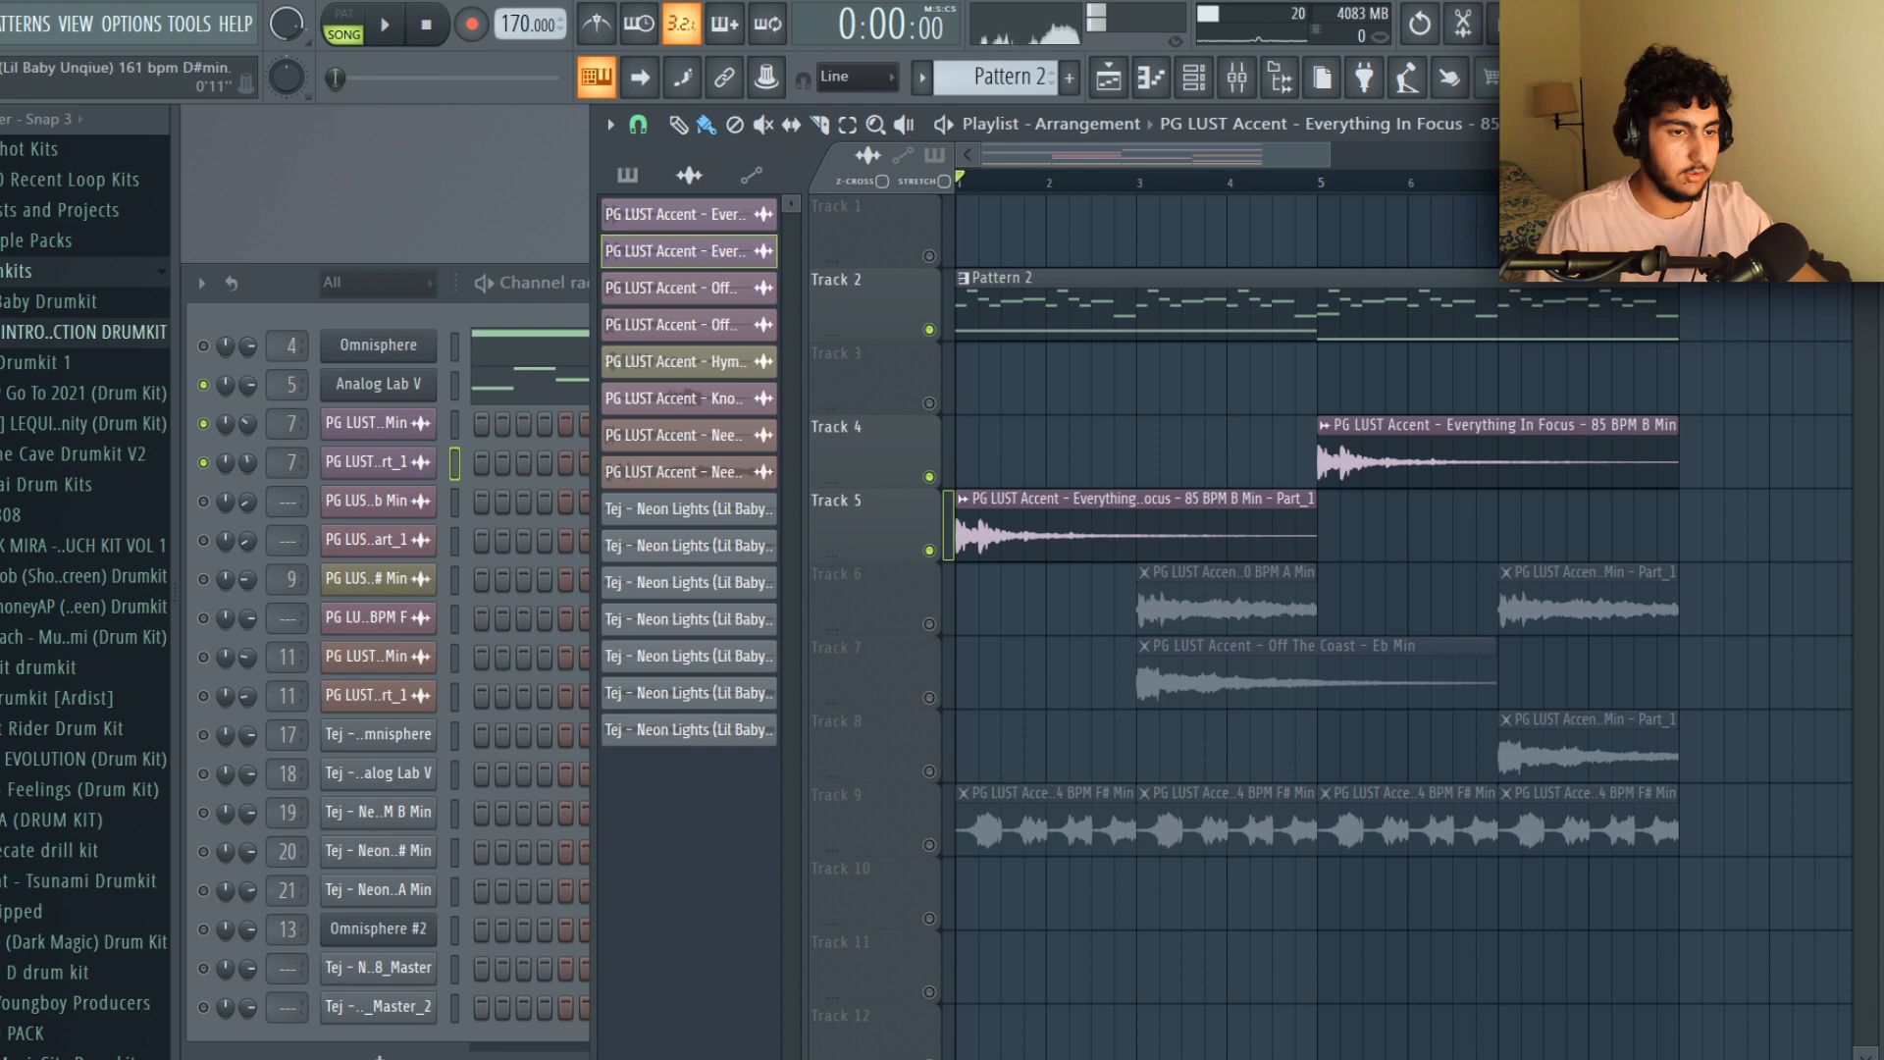
scroll(1388, 253, "down", 2)
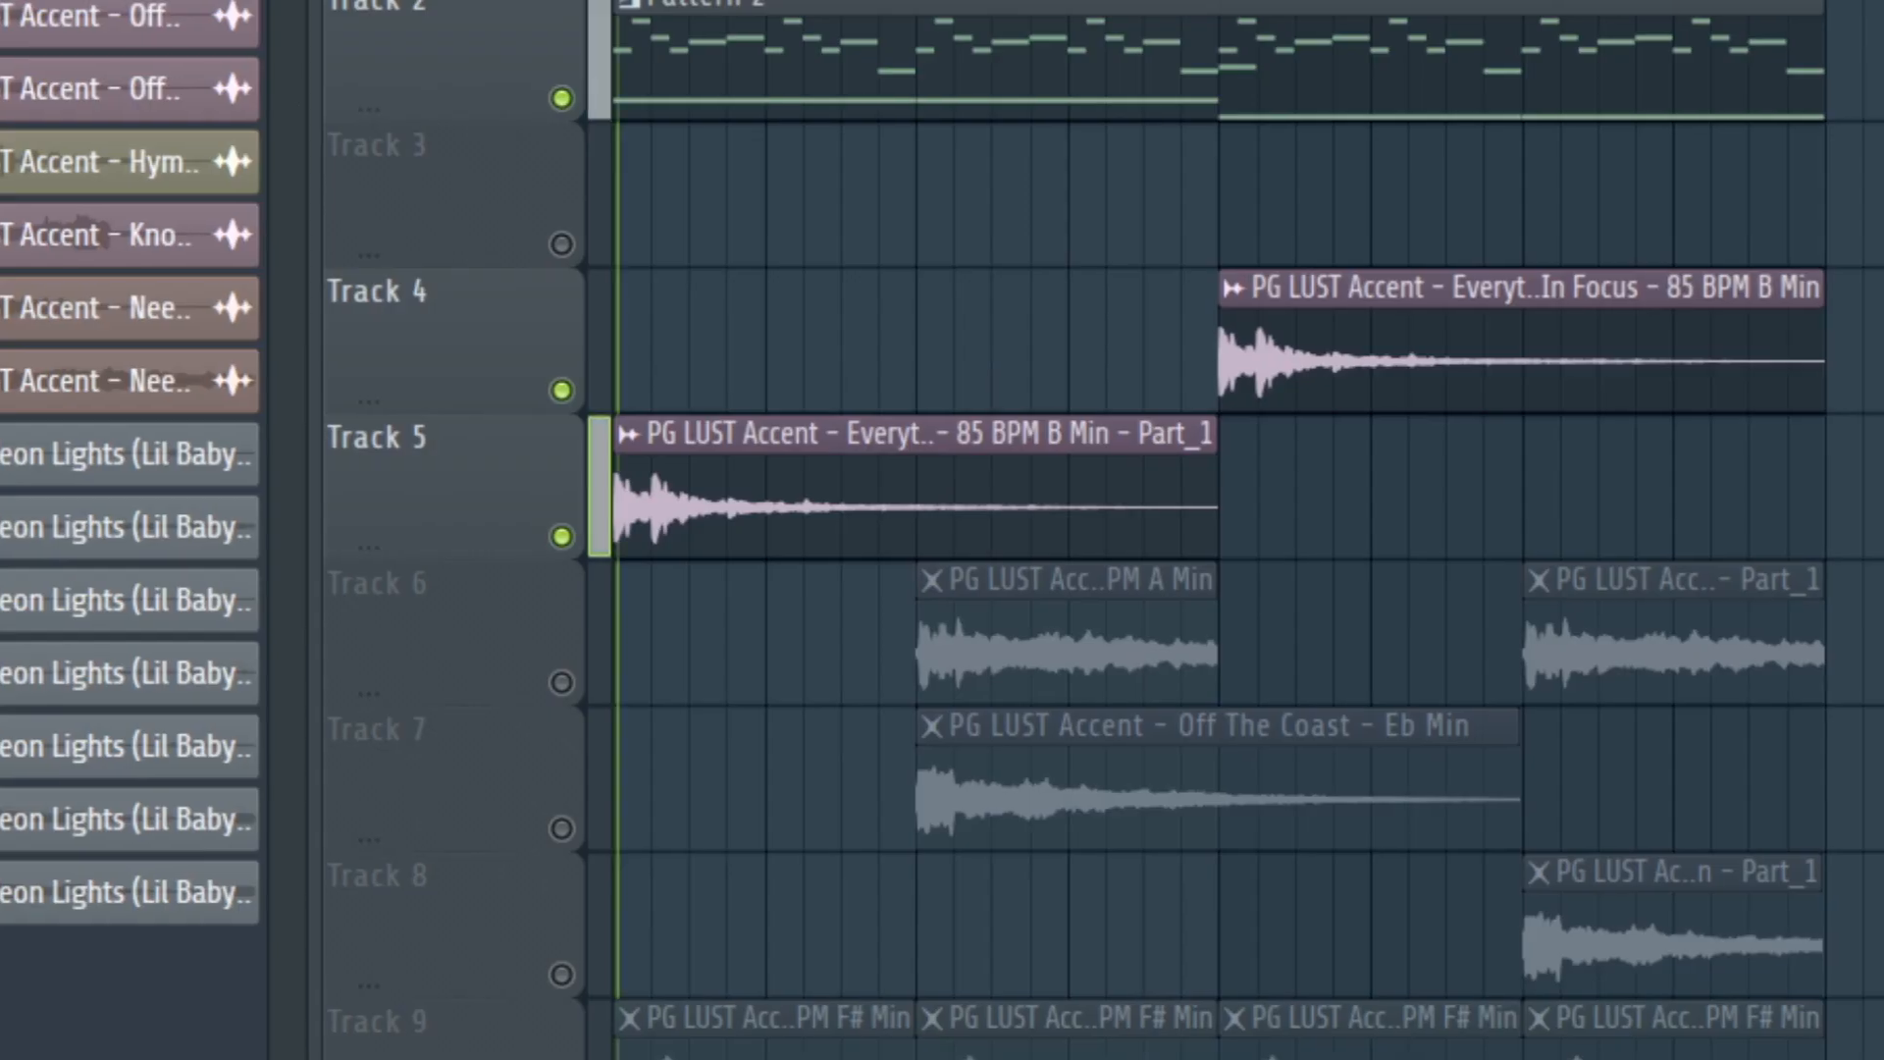
key("space")
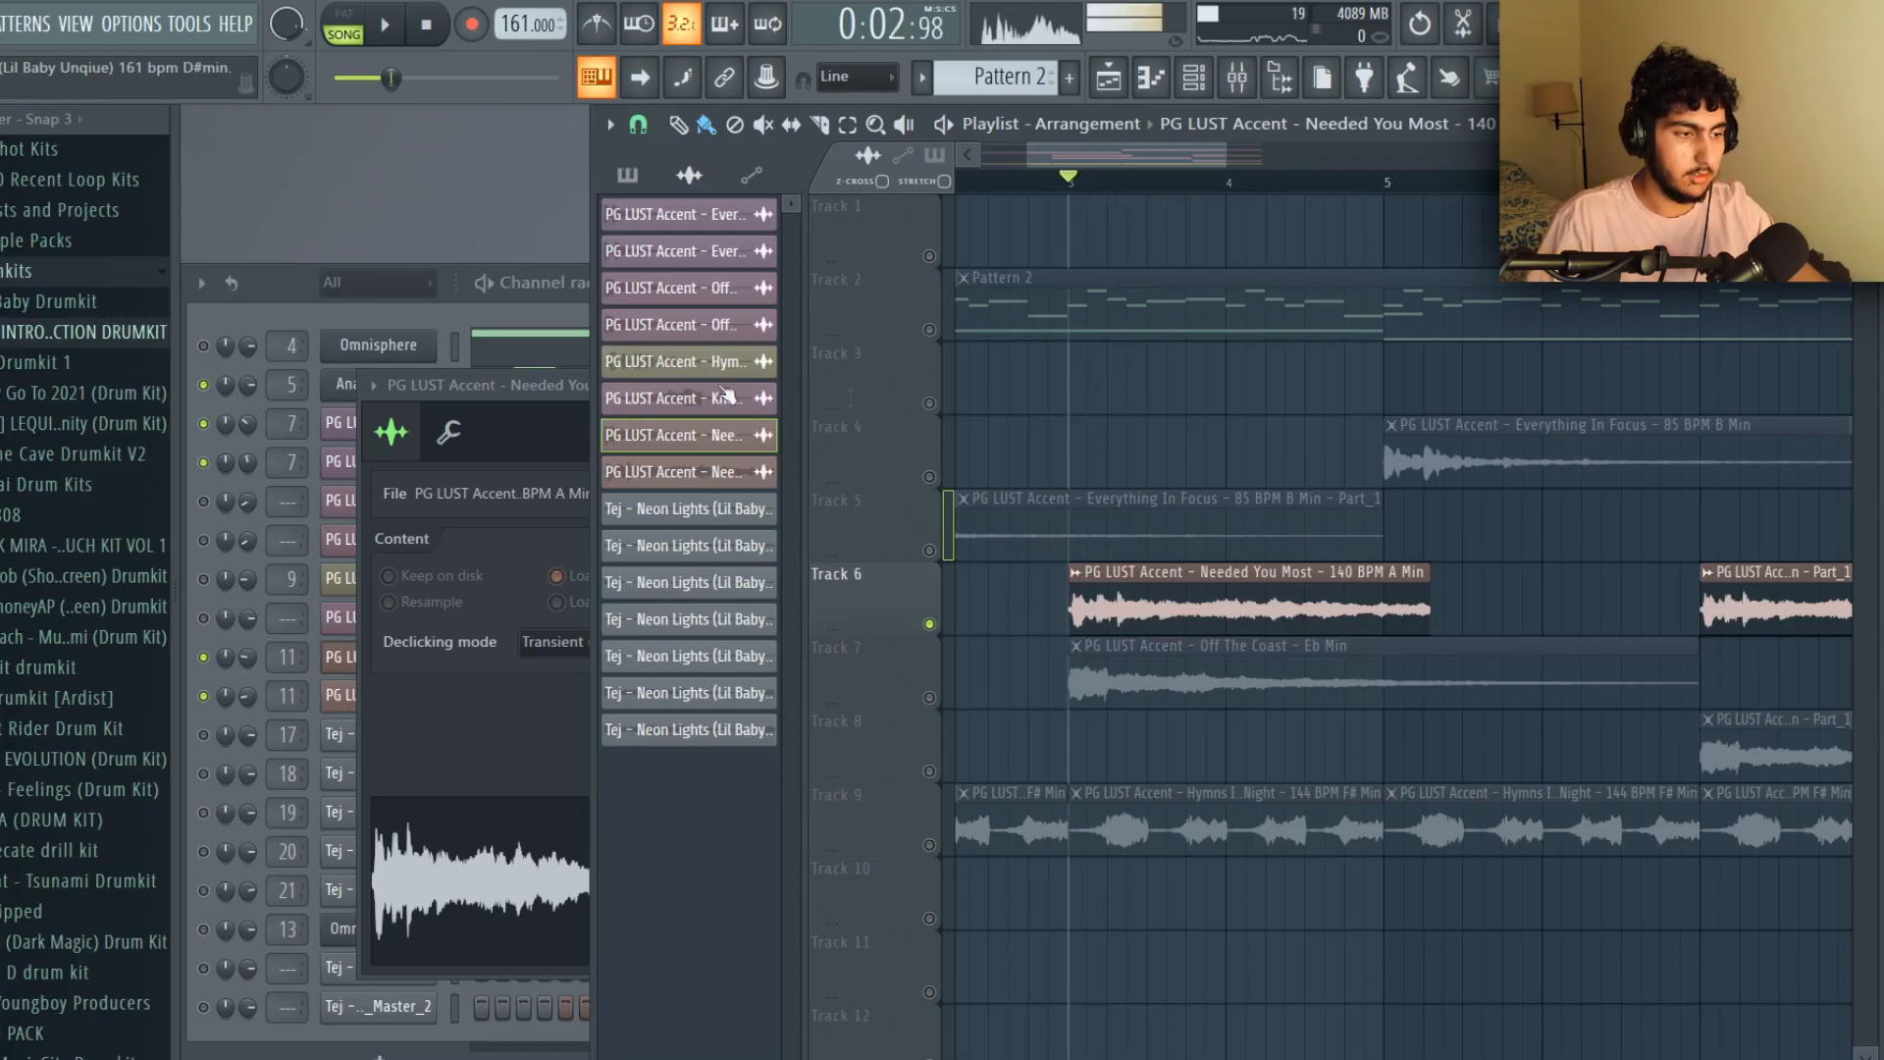
Play back the Needed You Most clip soloed on track 6.
left_click(562, 430)
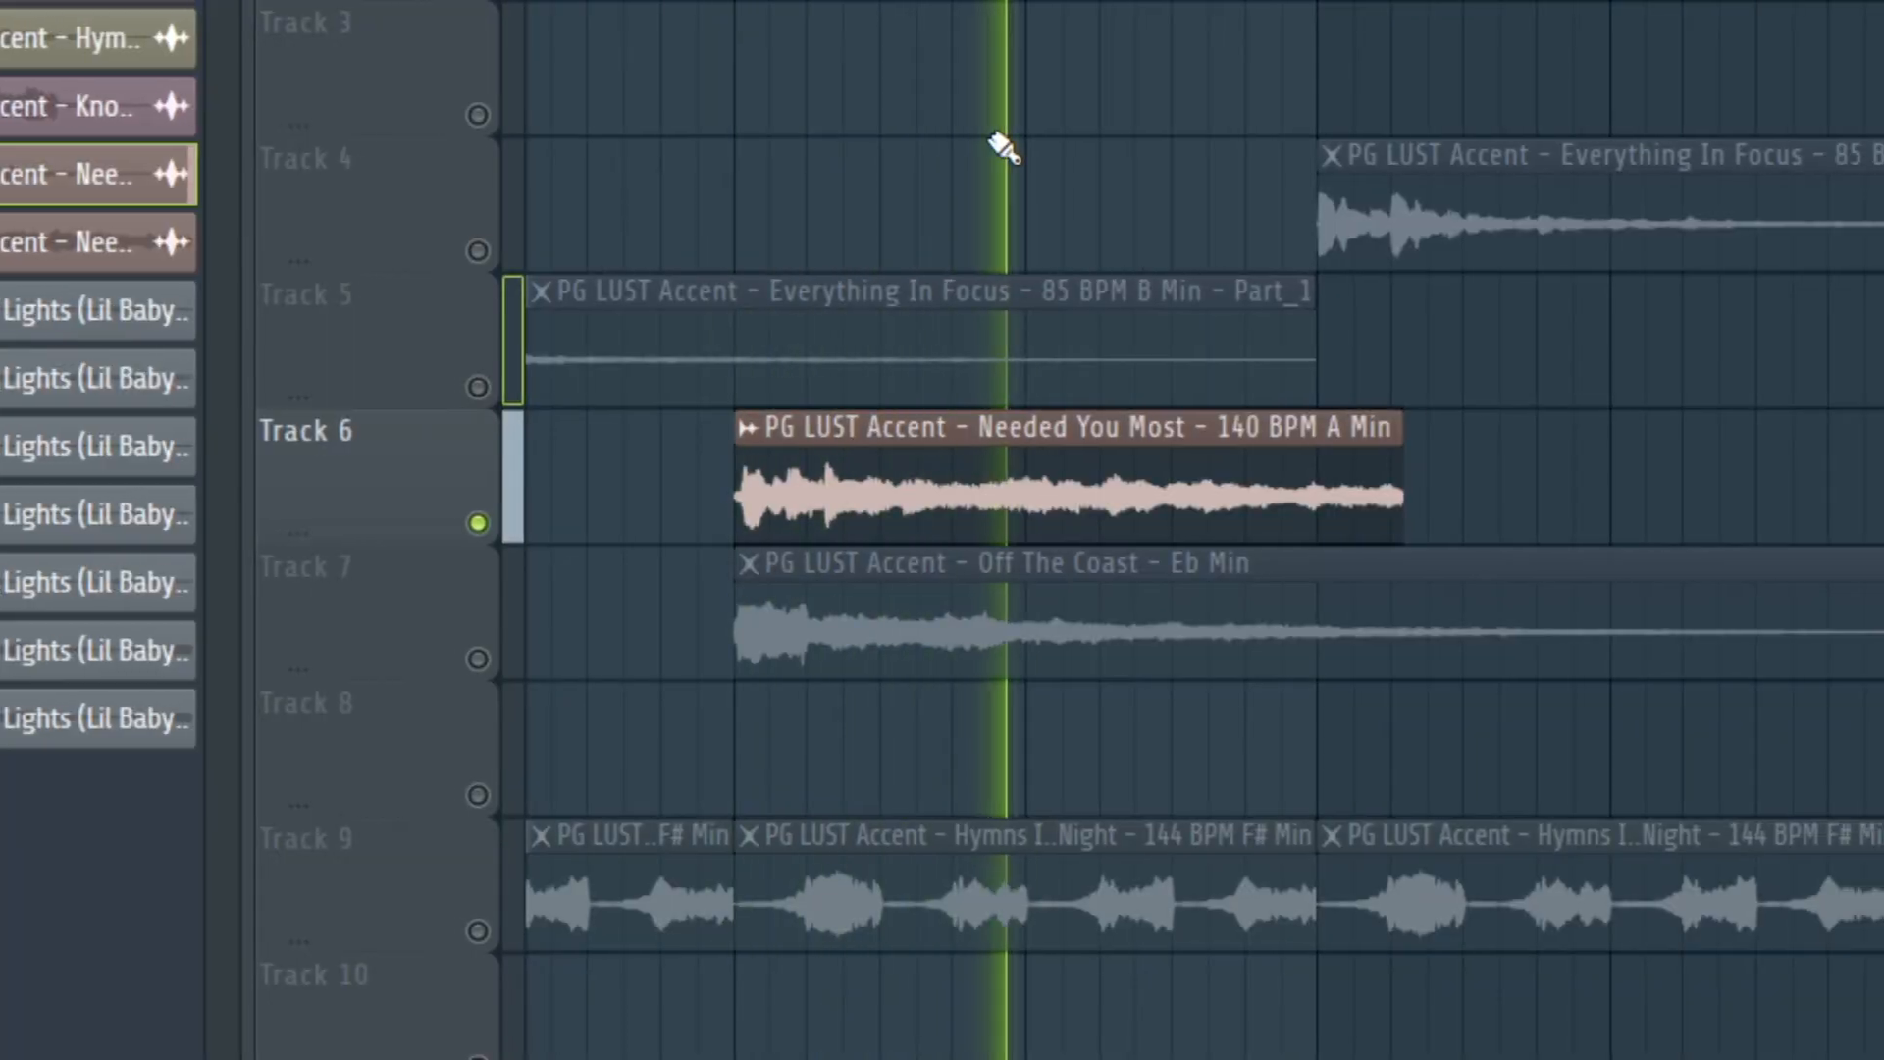
key("space")
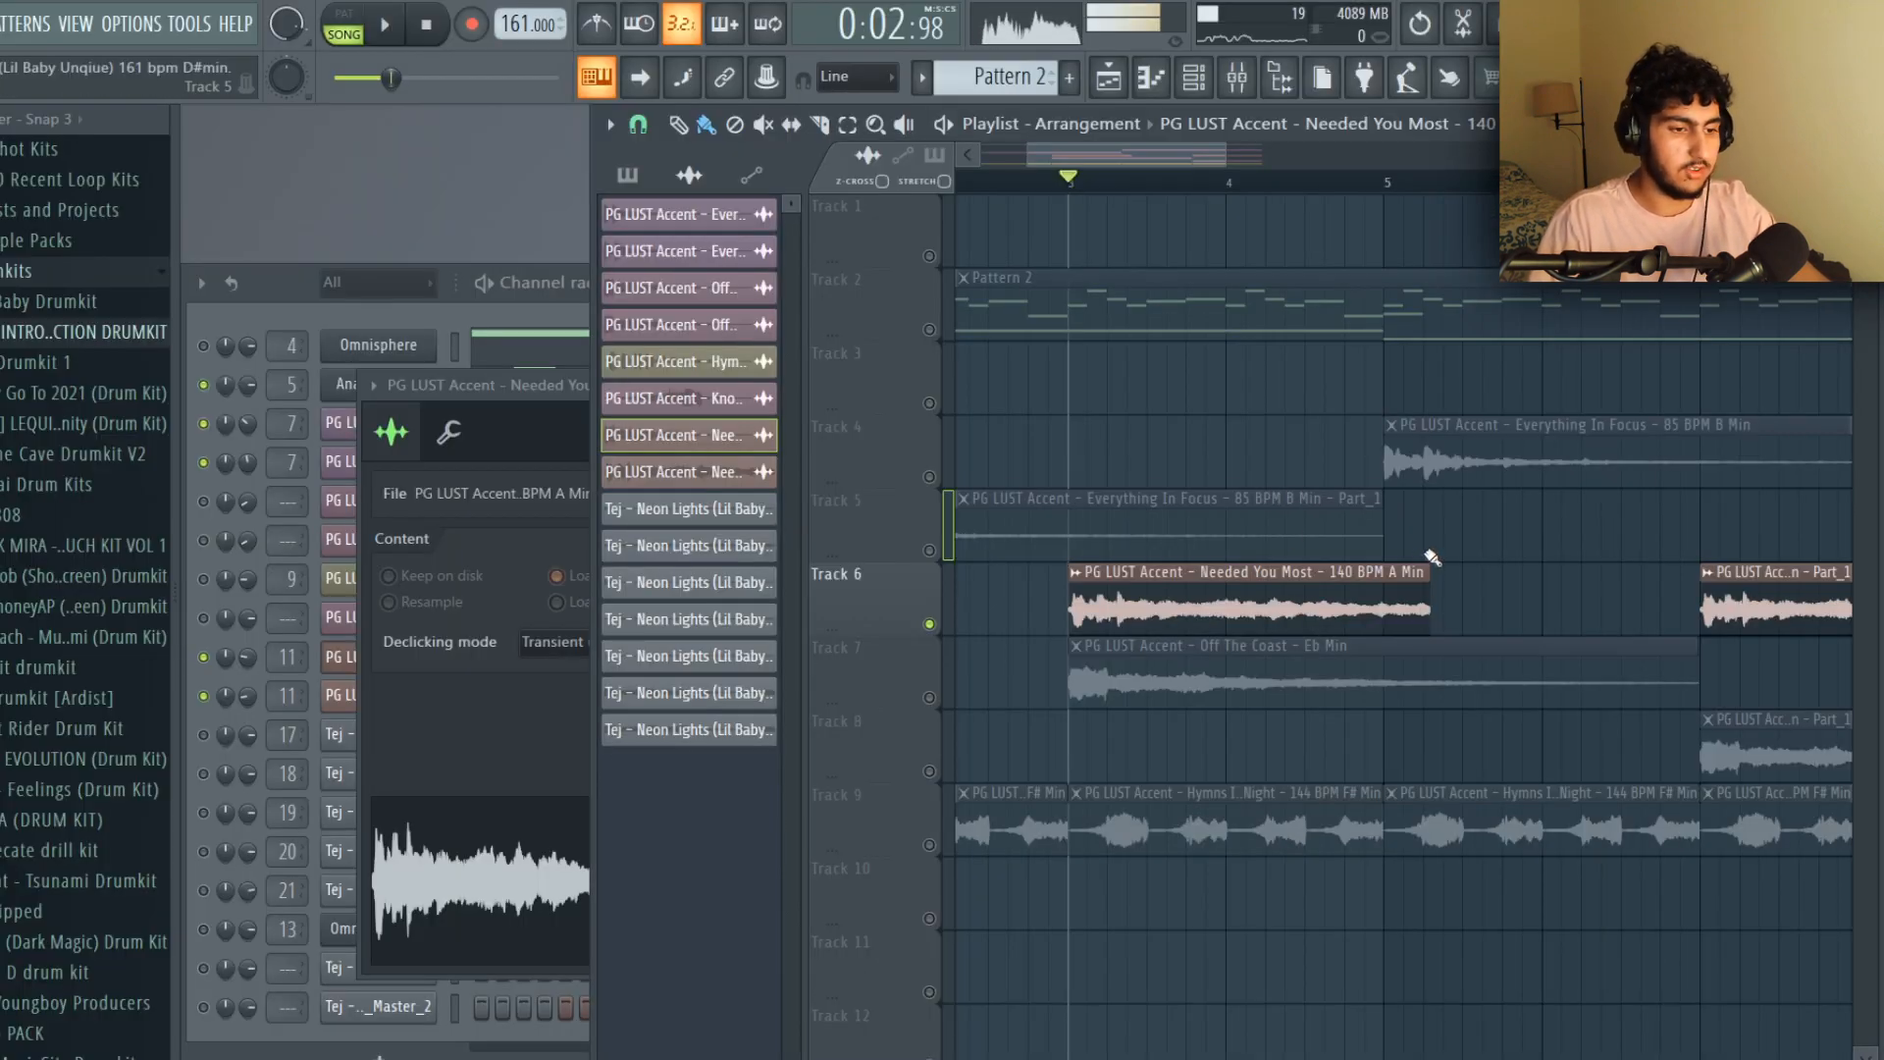
left_click_drag(520, 23, 520, 66)
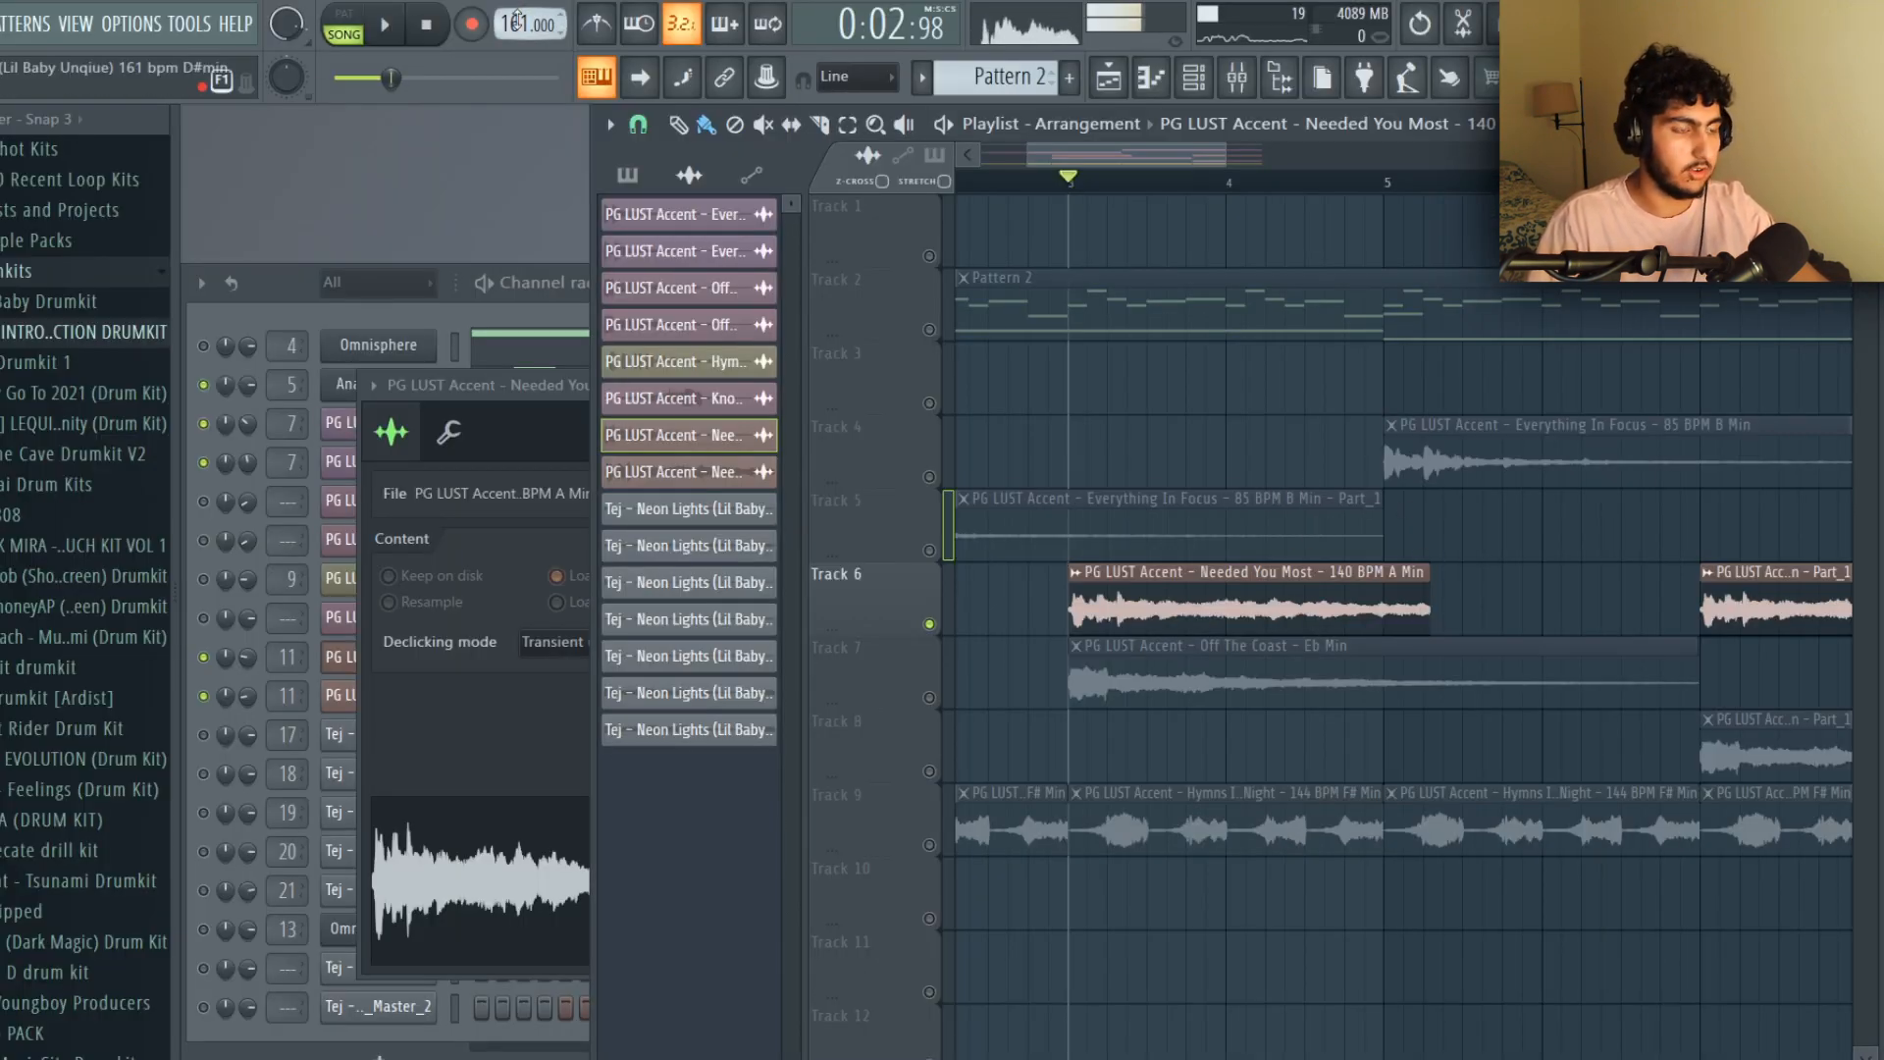
Set the time-stretching mode of the Needed You Most clip to Stretch in its channel settings.
left_click_drag(854, 94, 854, 78)
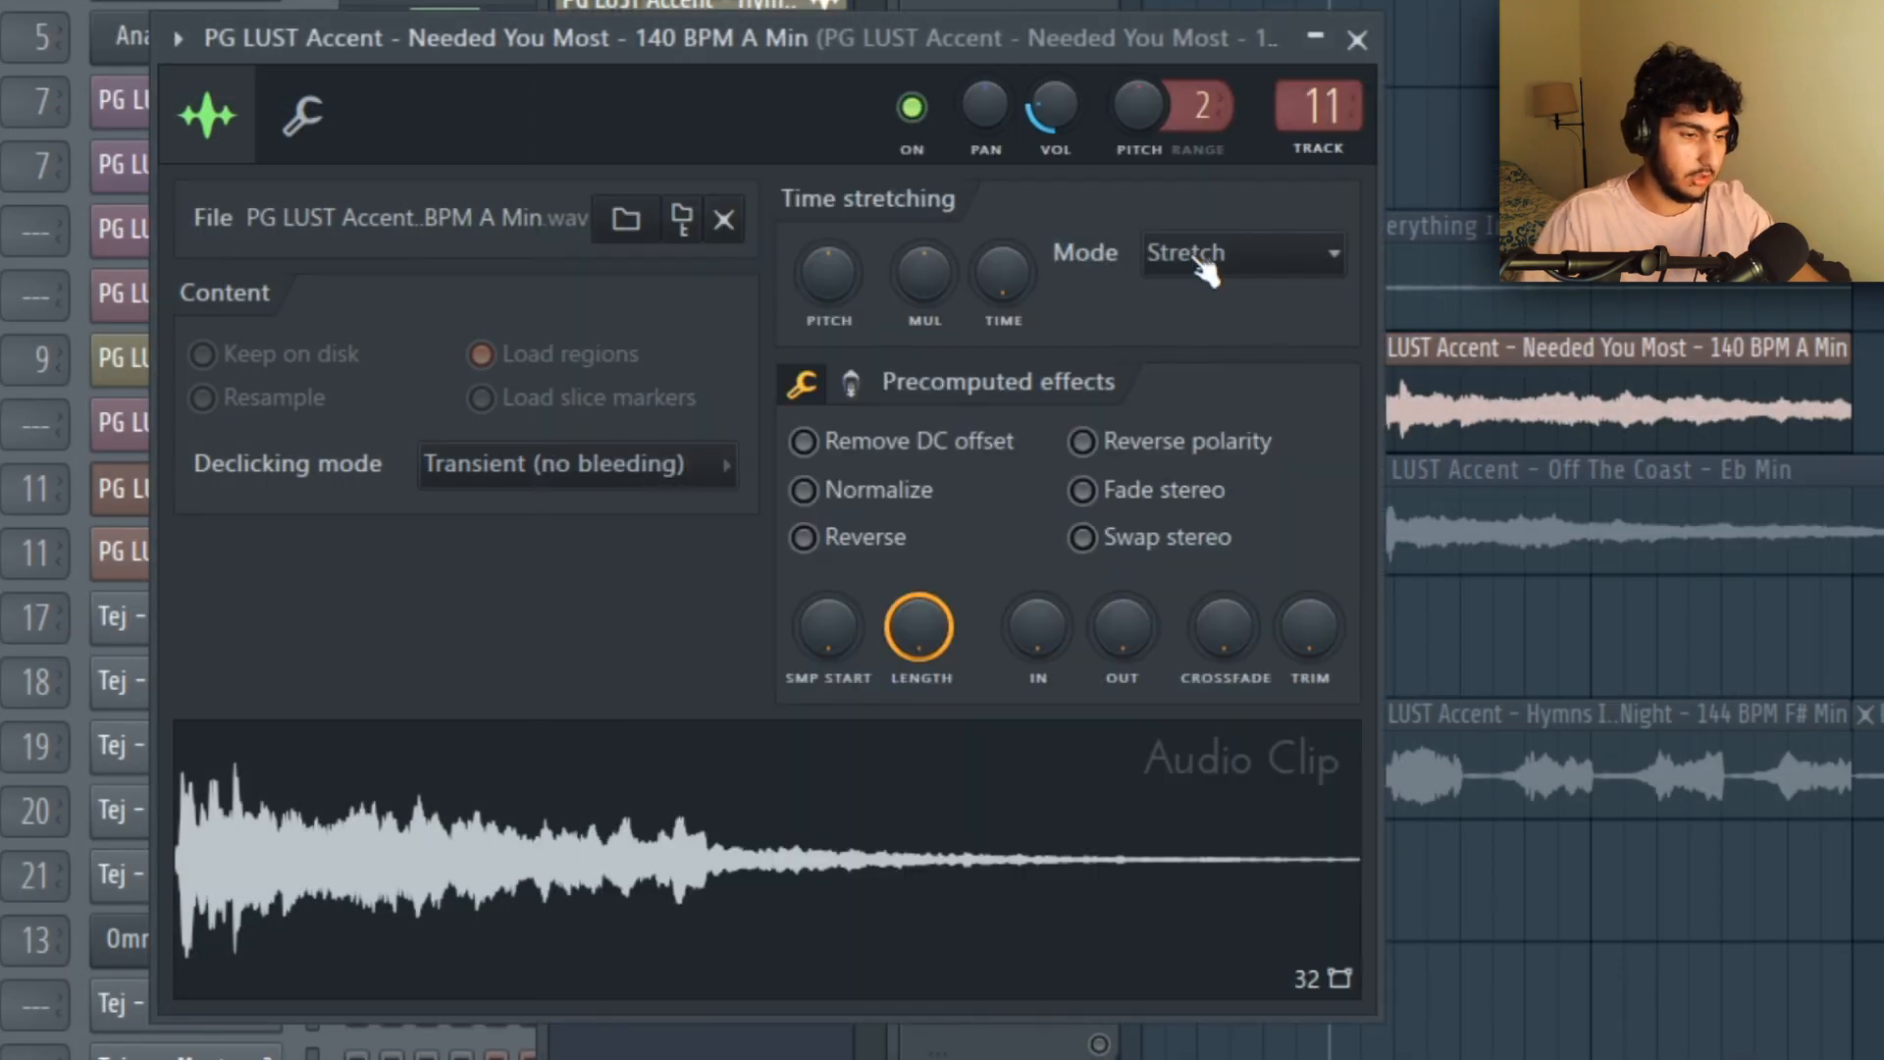
left_click(1207, 270)
left_click(1210, 334)
left_click(1237, 267)
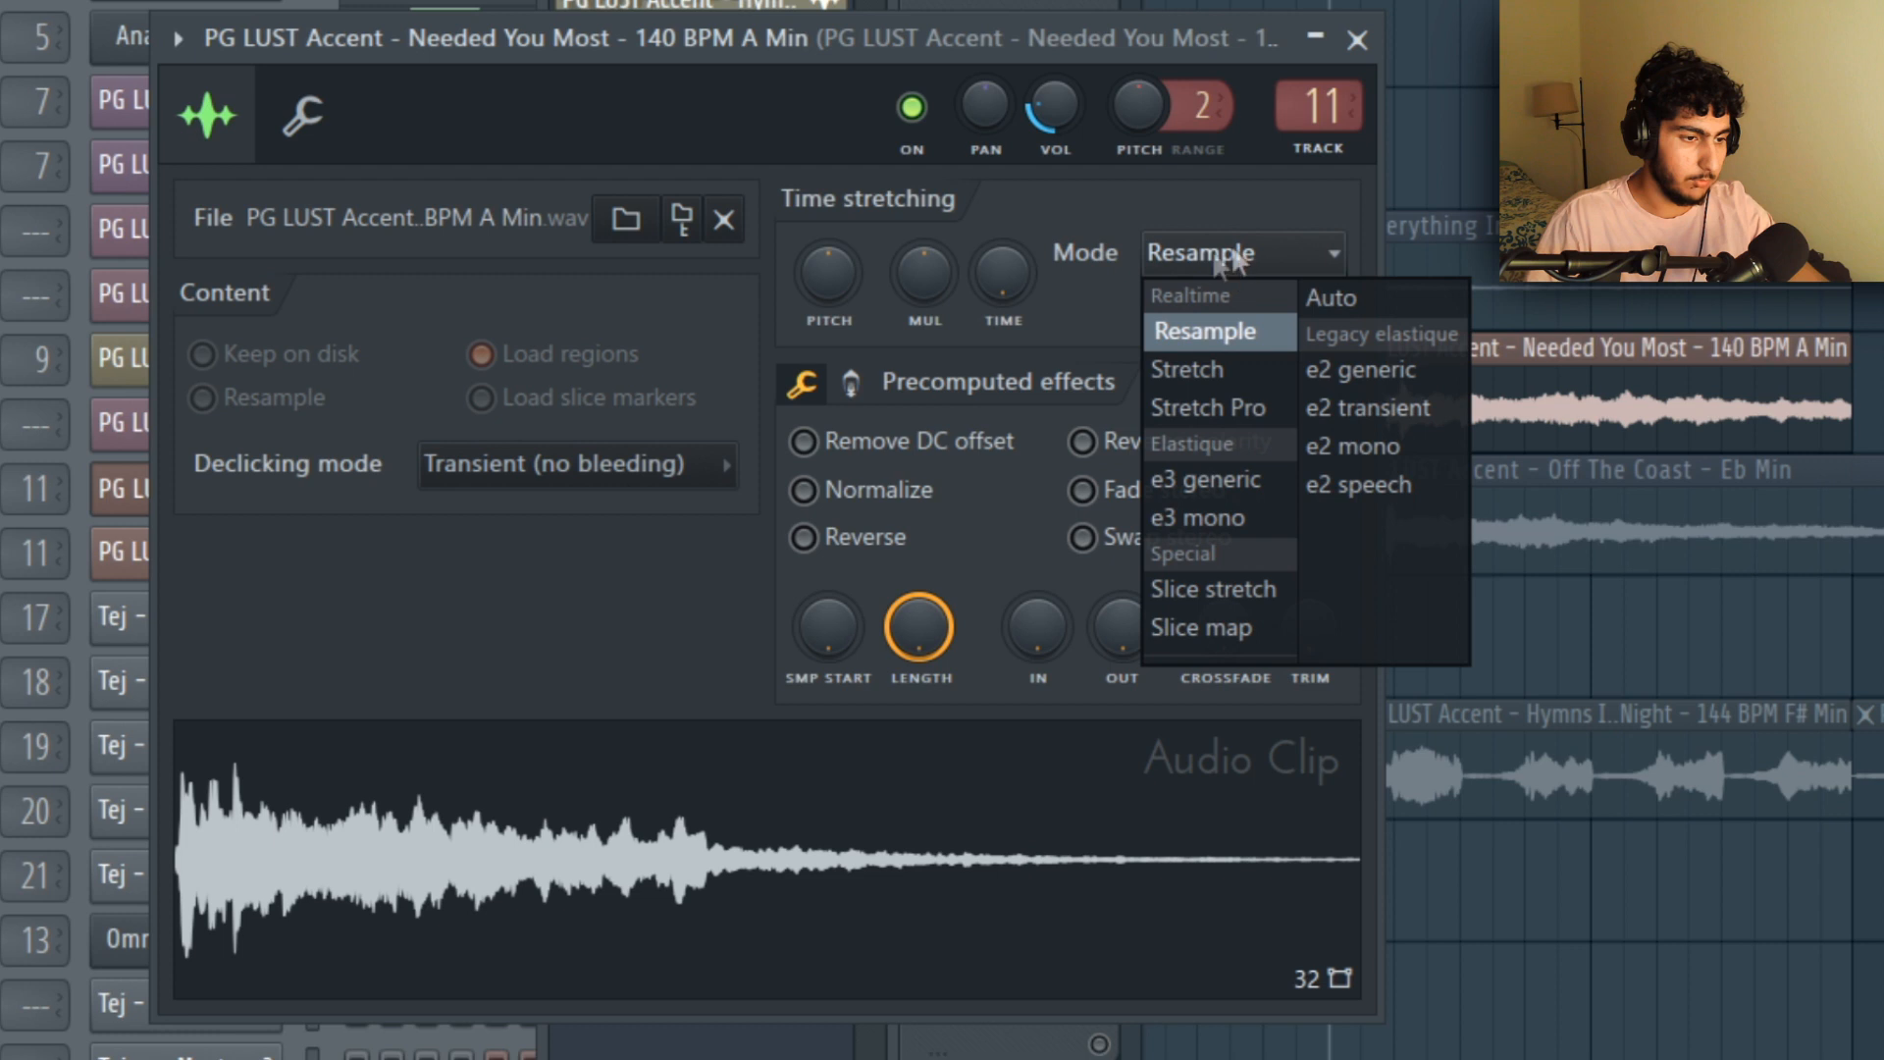
left_click(1212, 369)
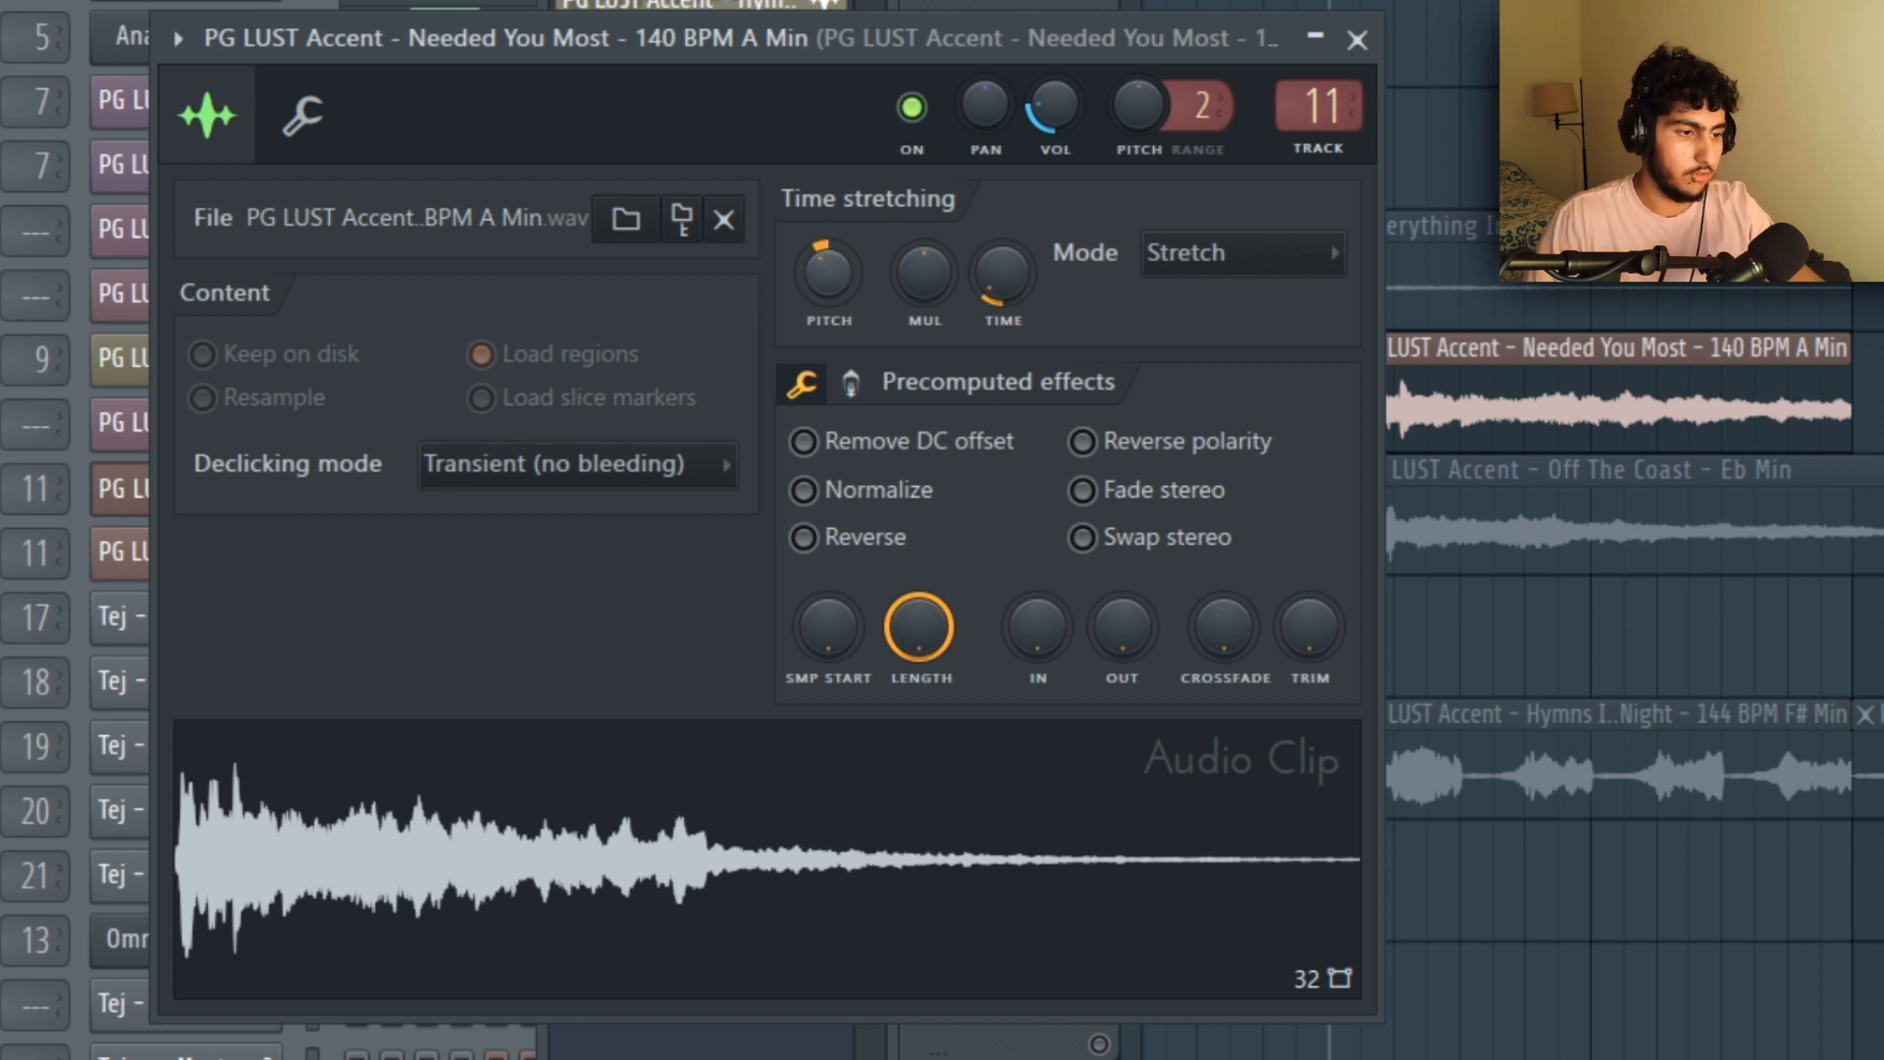
Raise the time-stretching pitch of the Needed You Most clip and return to the playlist.
scroll(849, 261, "down", 3)
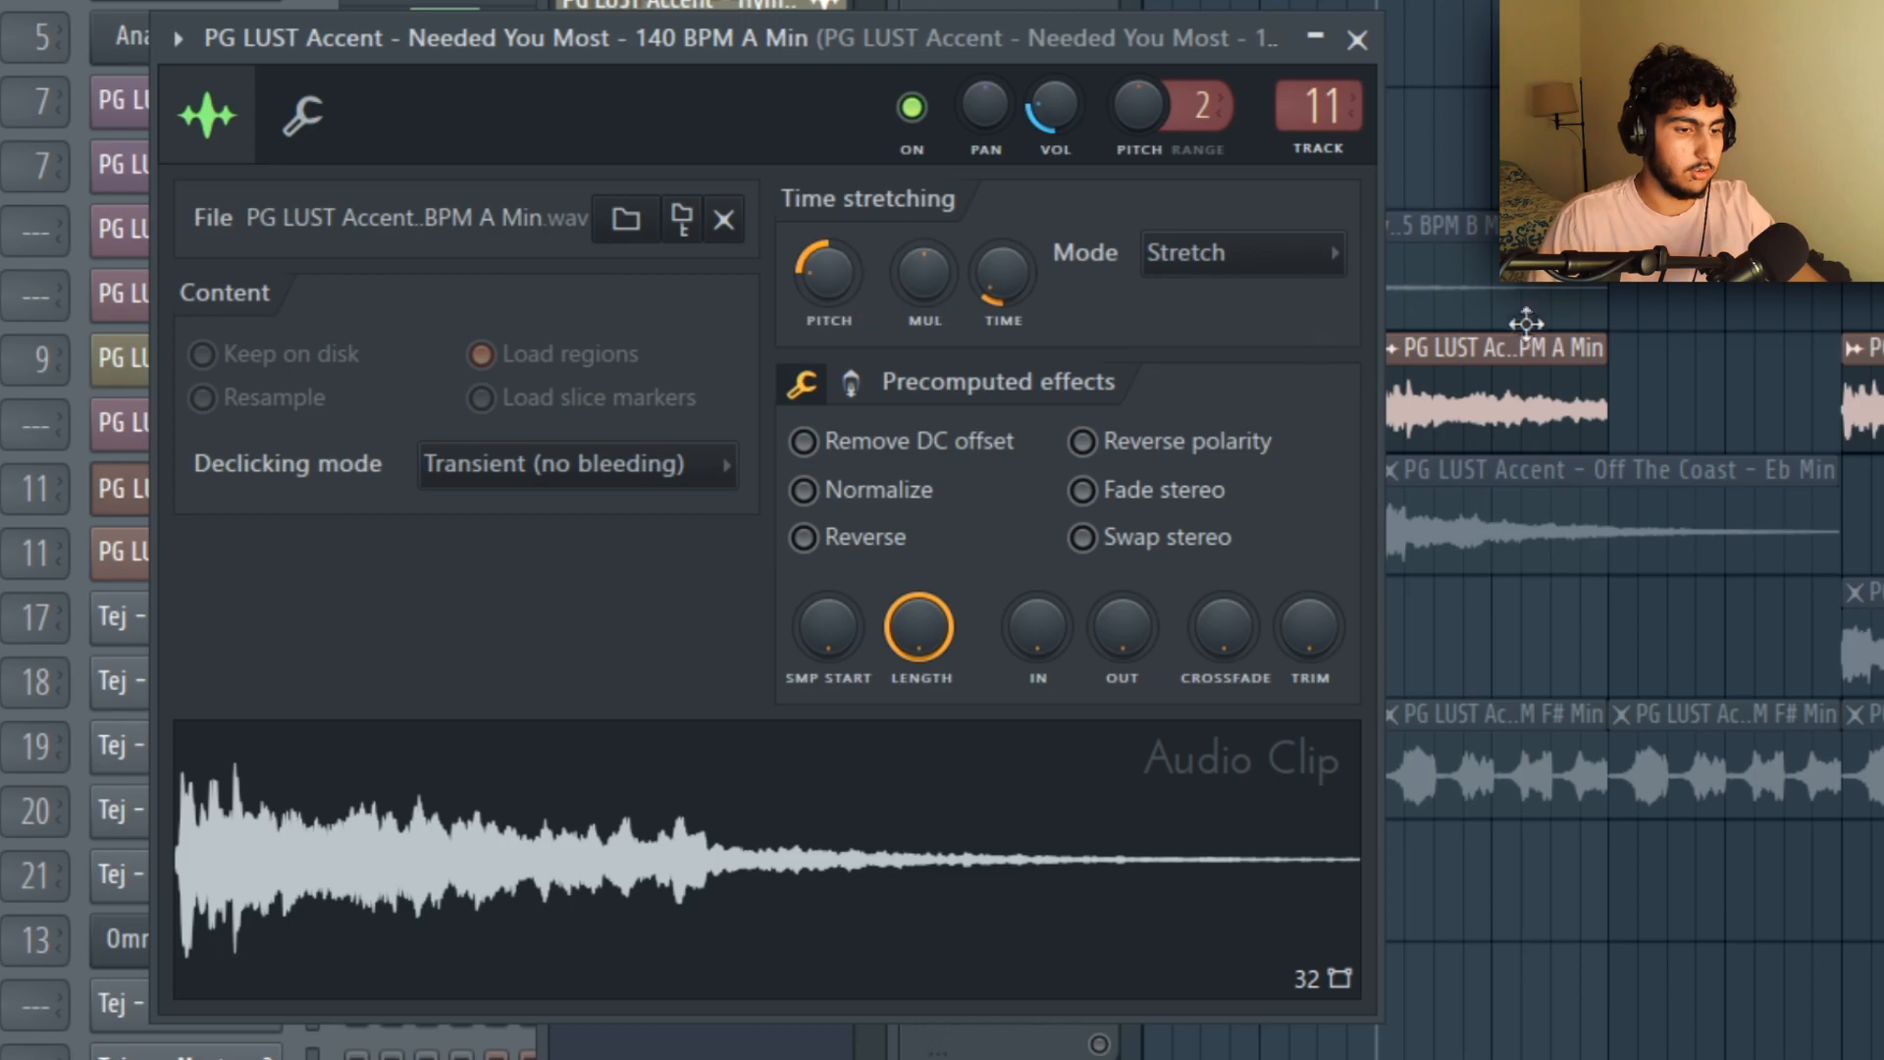
left_click(1573, 318)
scroll(1572, 318, "up", 2)
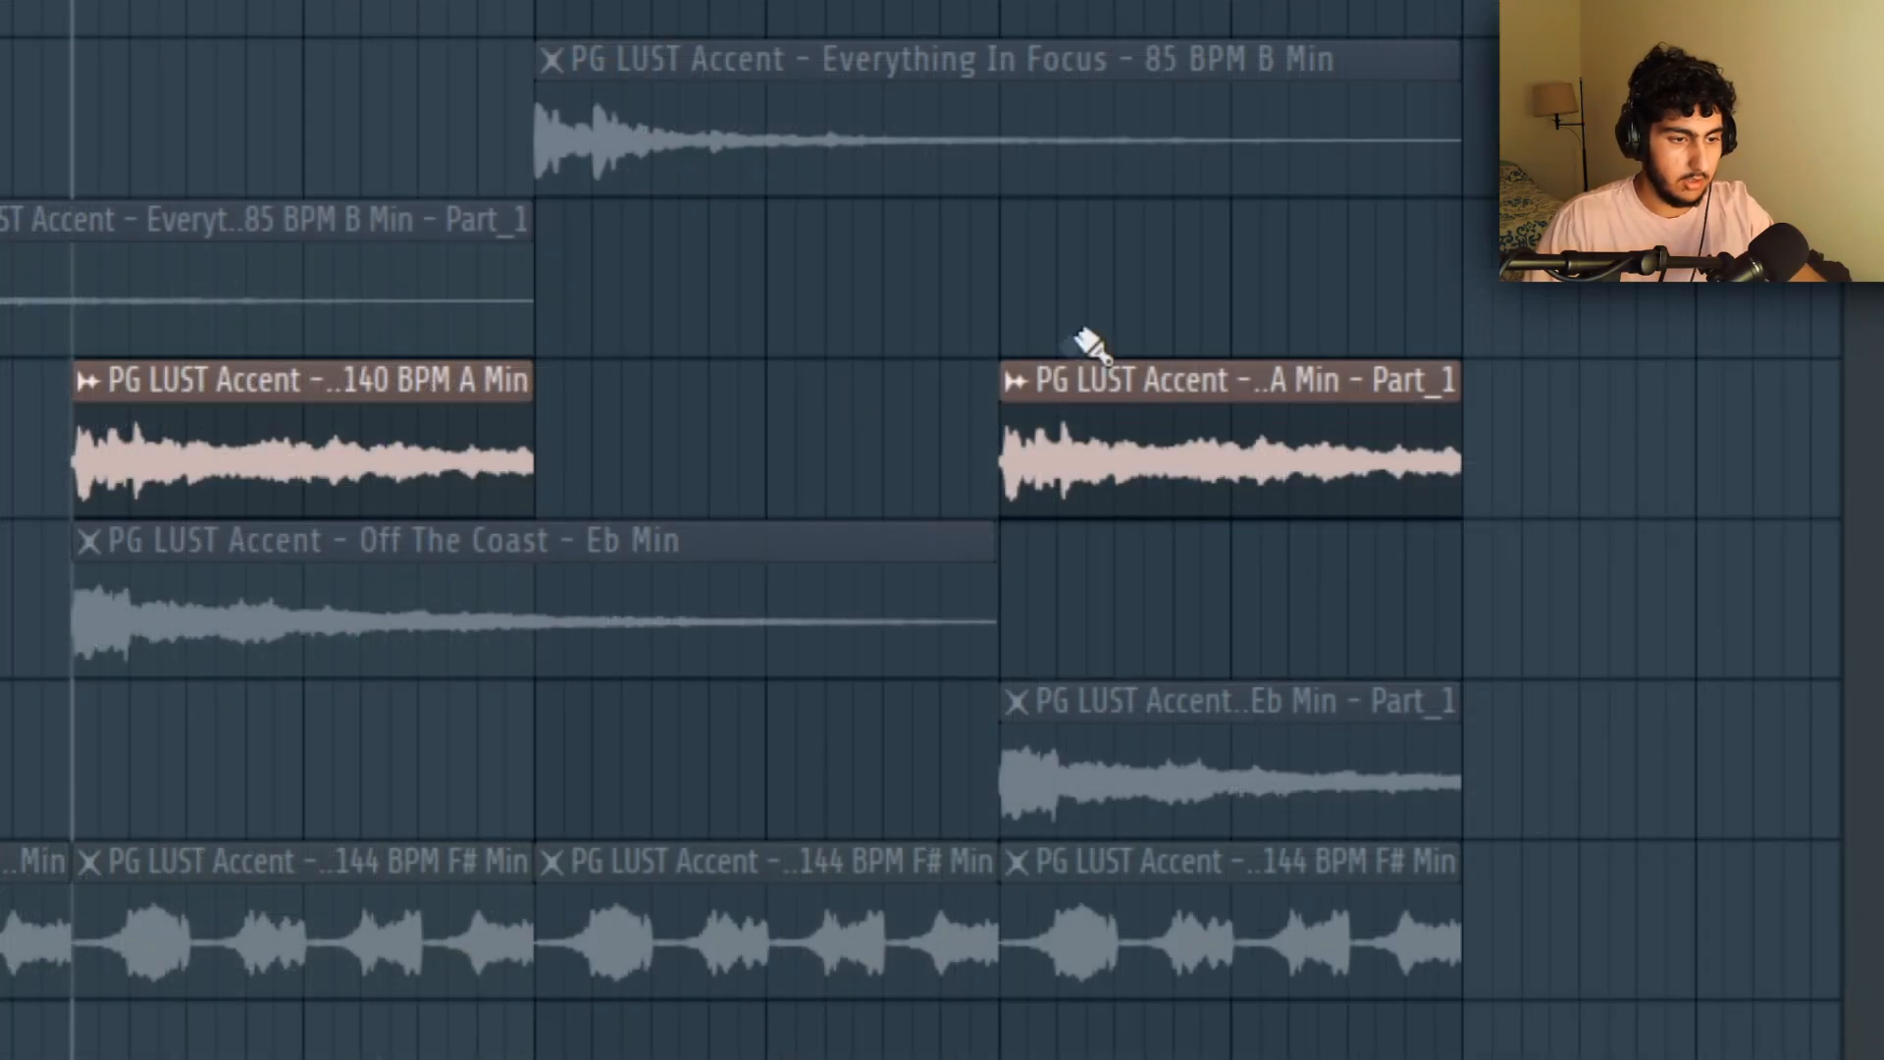
Check the clip options of the Needed You Most Part_1 clip on track 6 and re-enable the other tracks.
left_click(1019, 379)
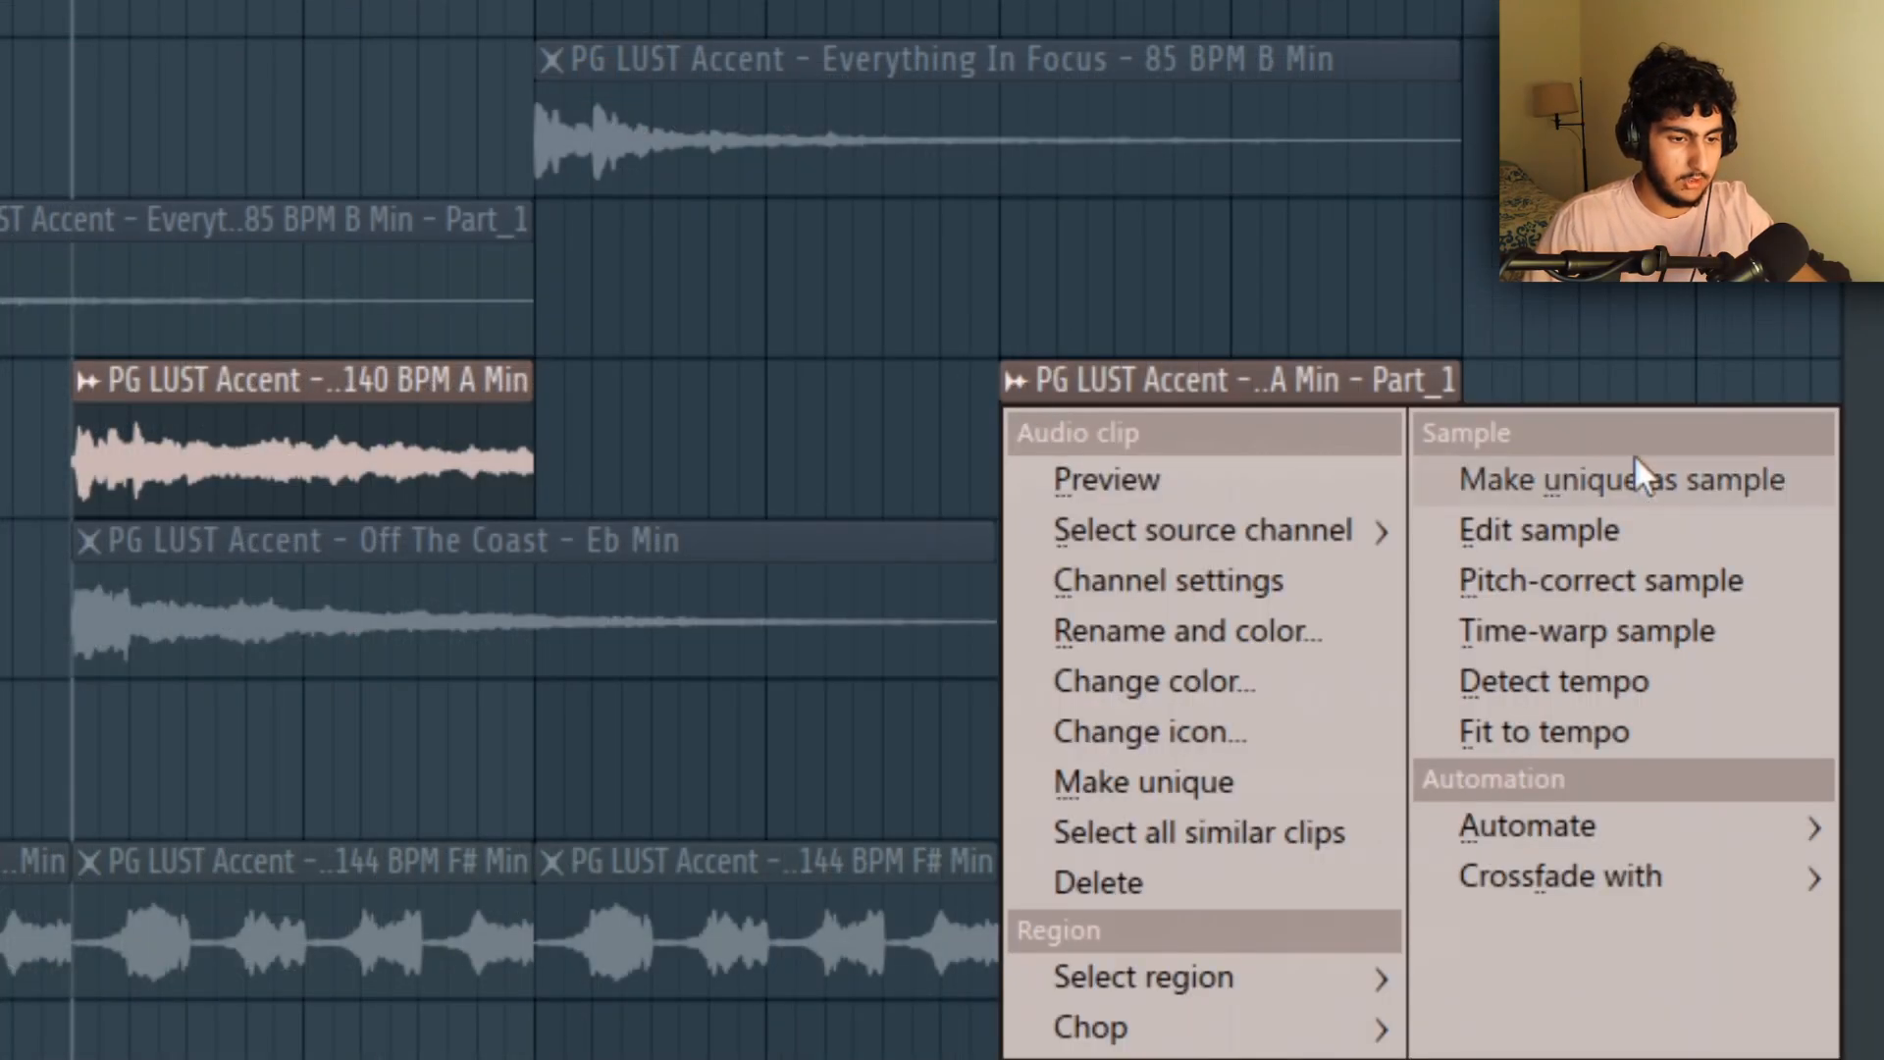
left_click(1647, 295)
double_click(1422, 471)
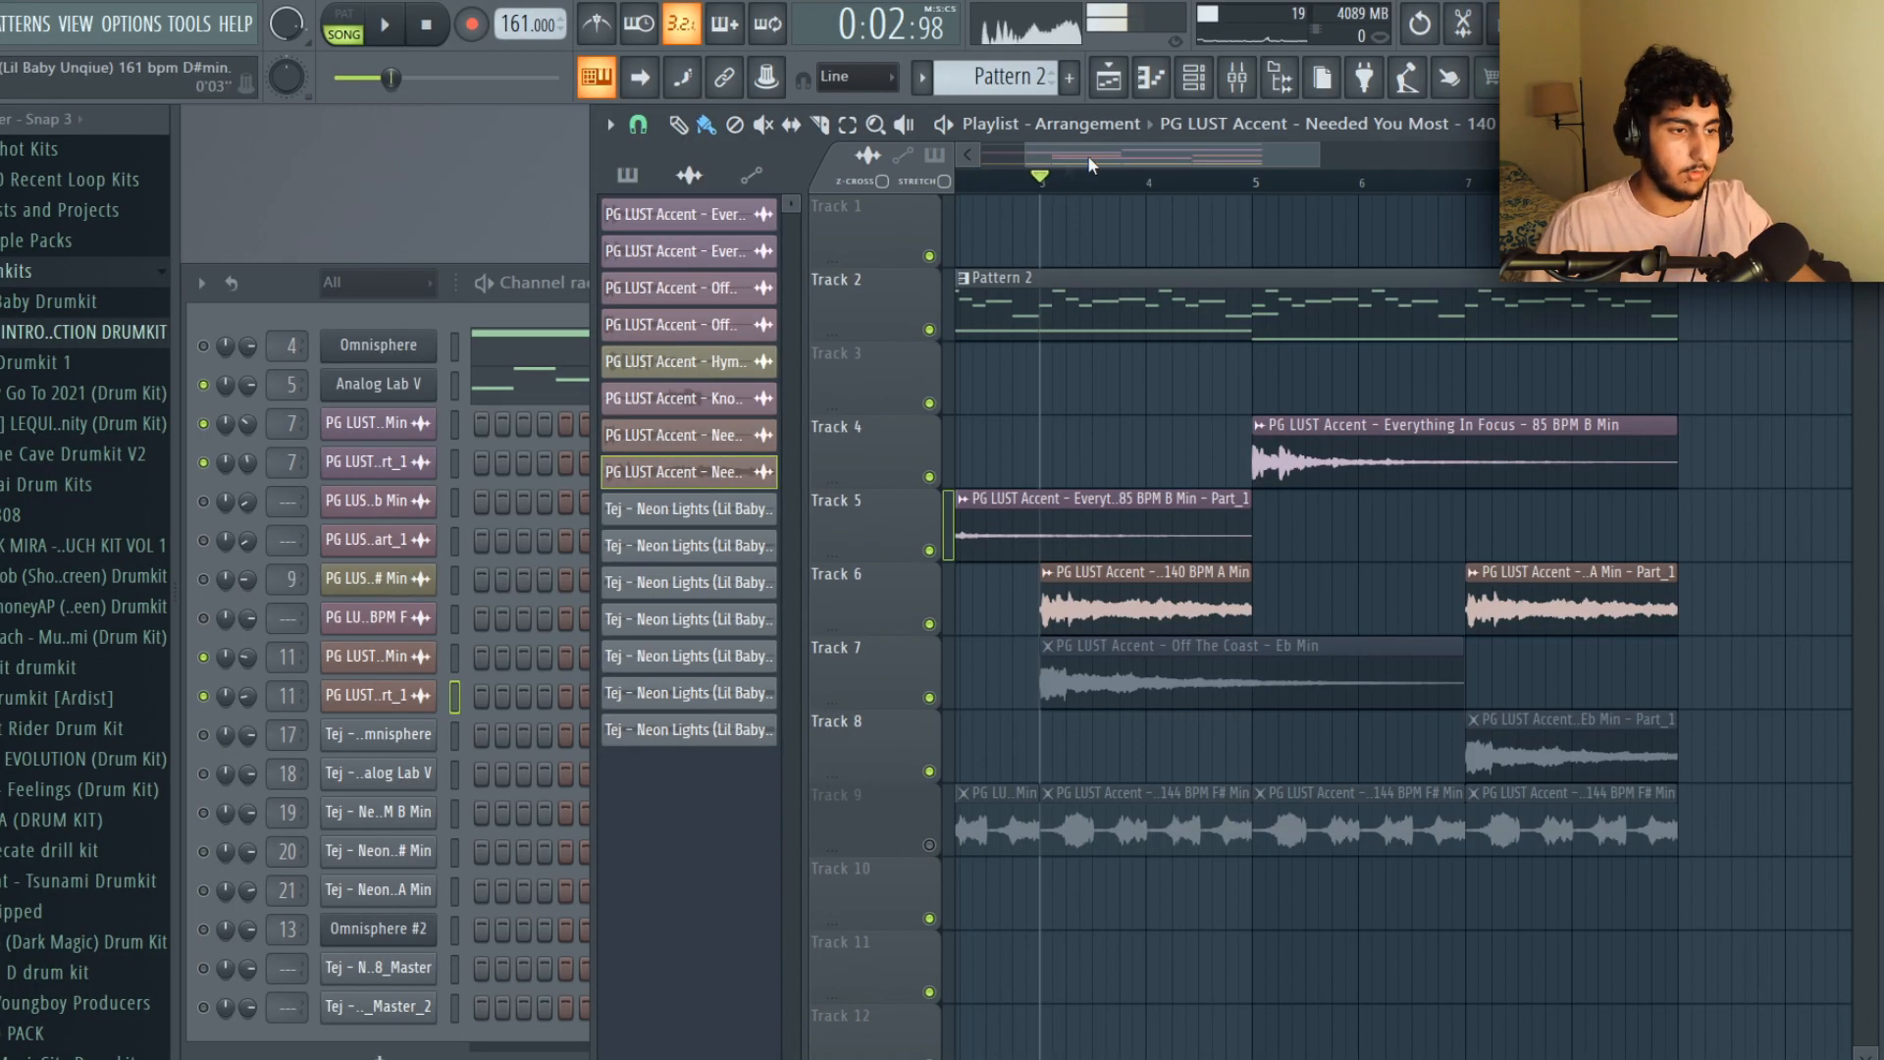
scroll(1087, 155, "left", 3)
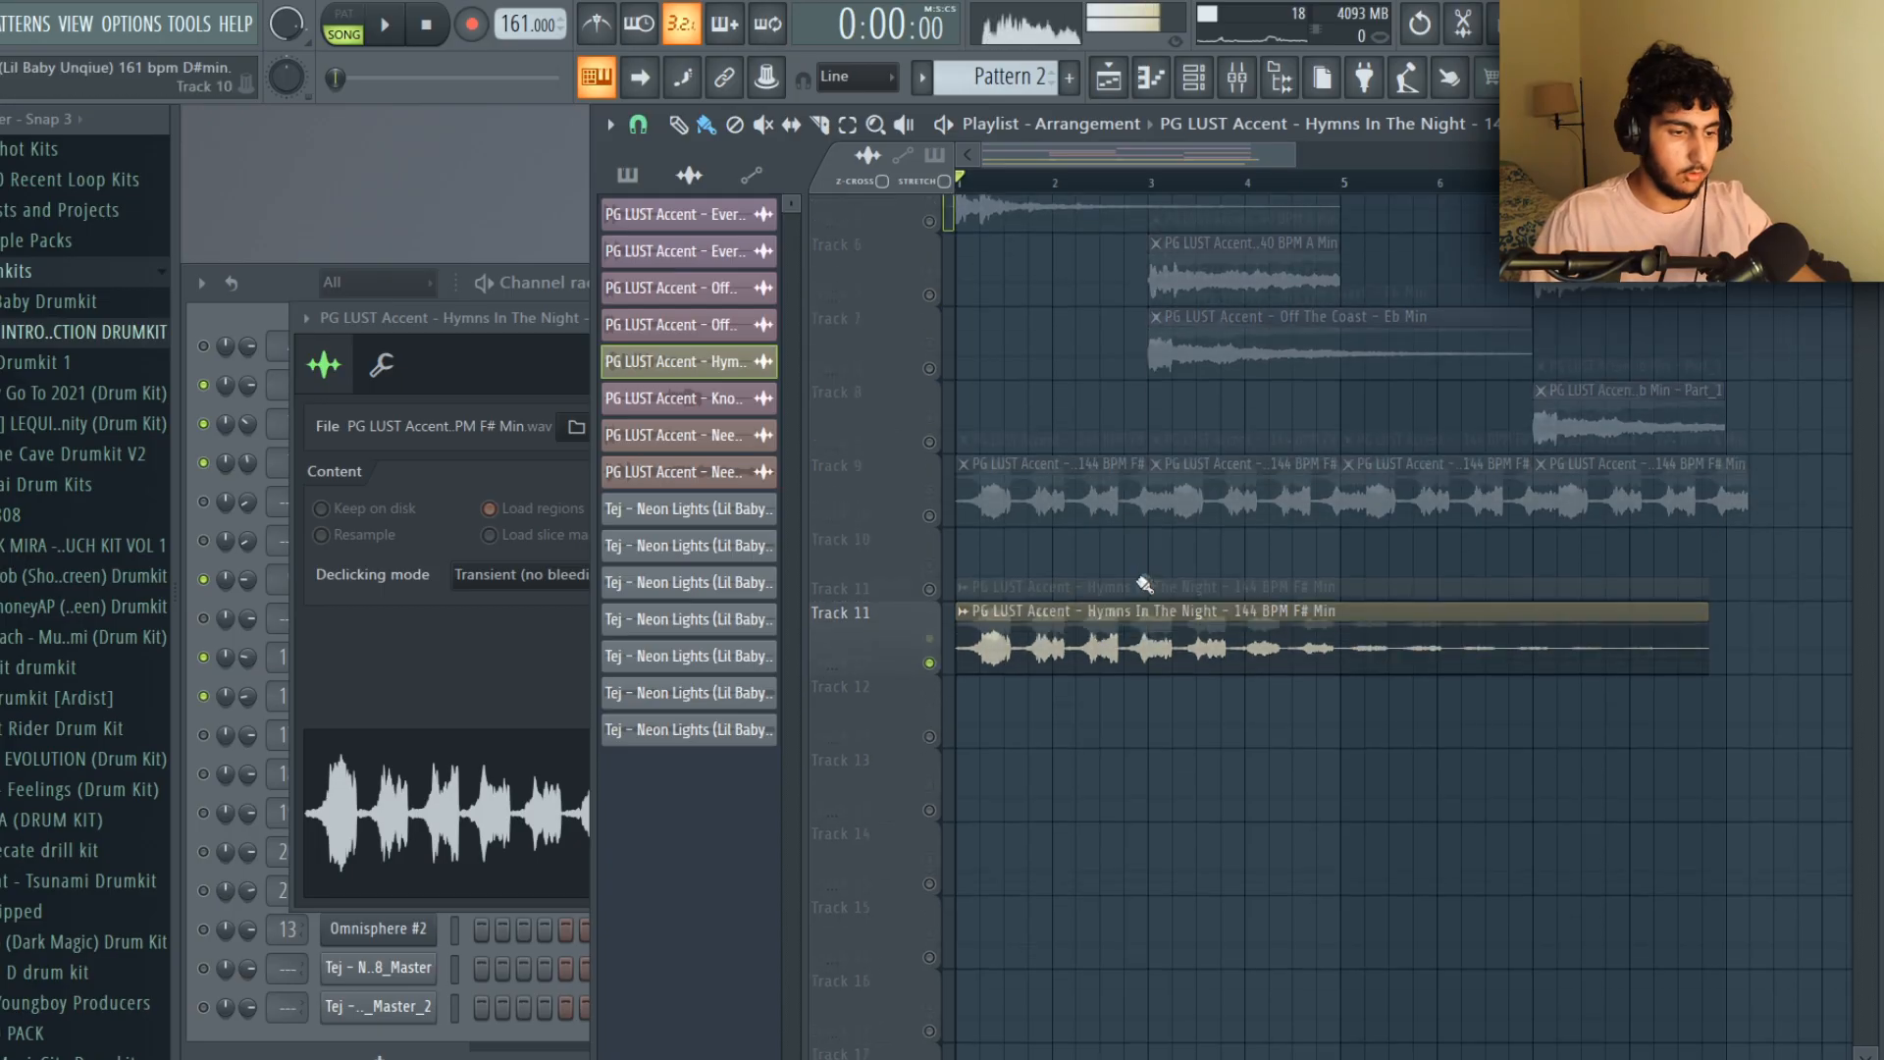
Place the Hymns In The Night clip at the start of track 11 and play it back soloed.
left_click_drag(1144, 589, 957, 571)
scroll(1264, 571, "down", 2)
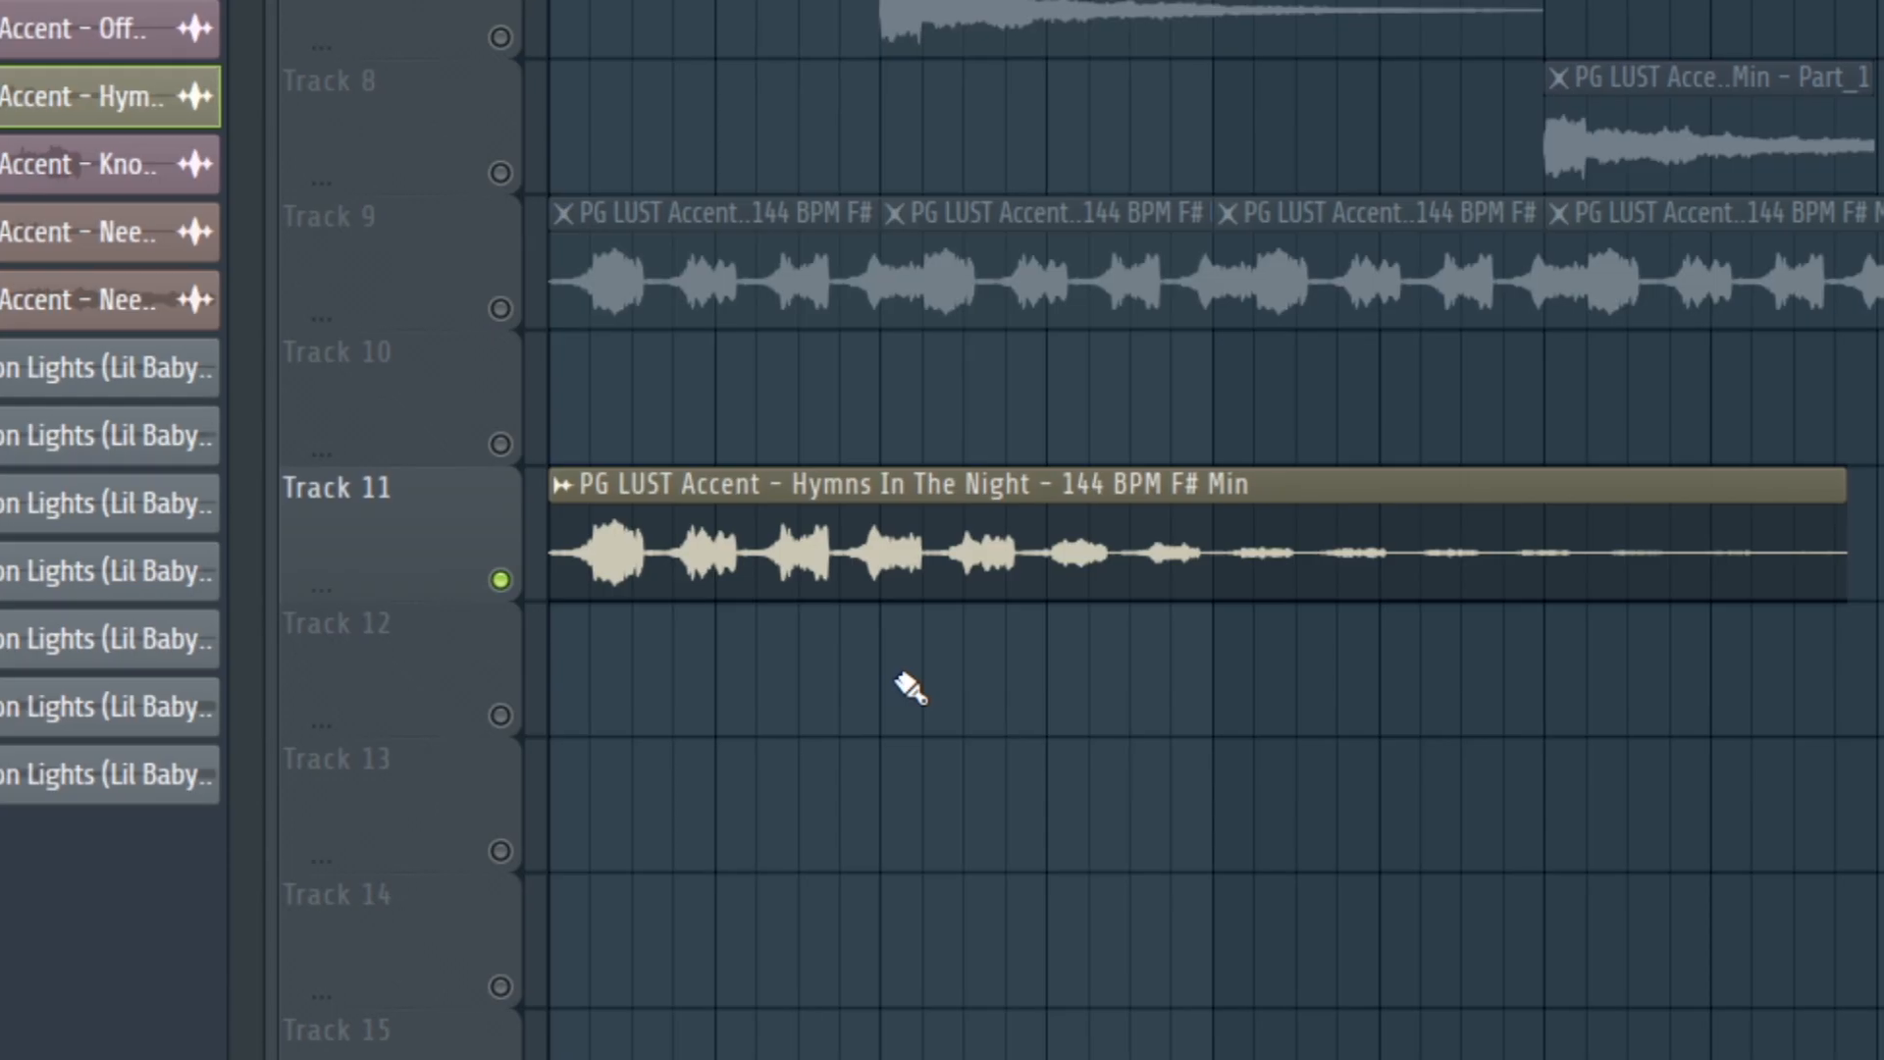
key("space")
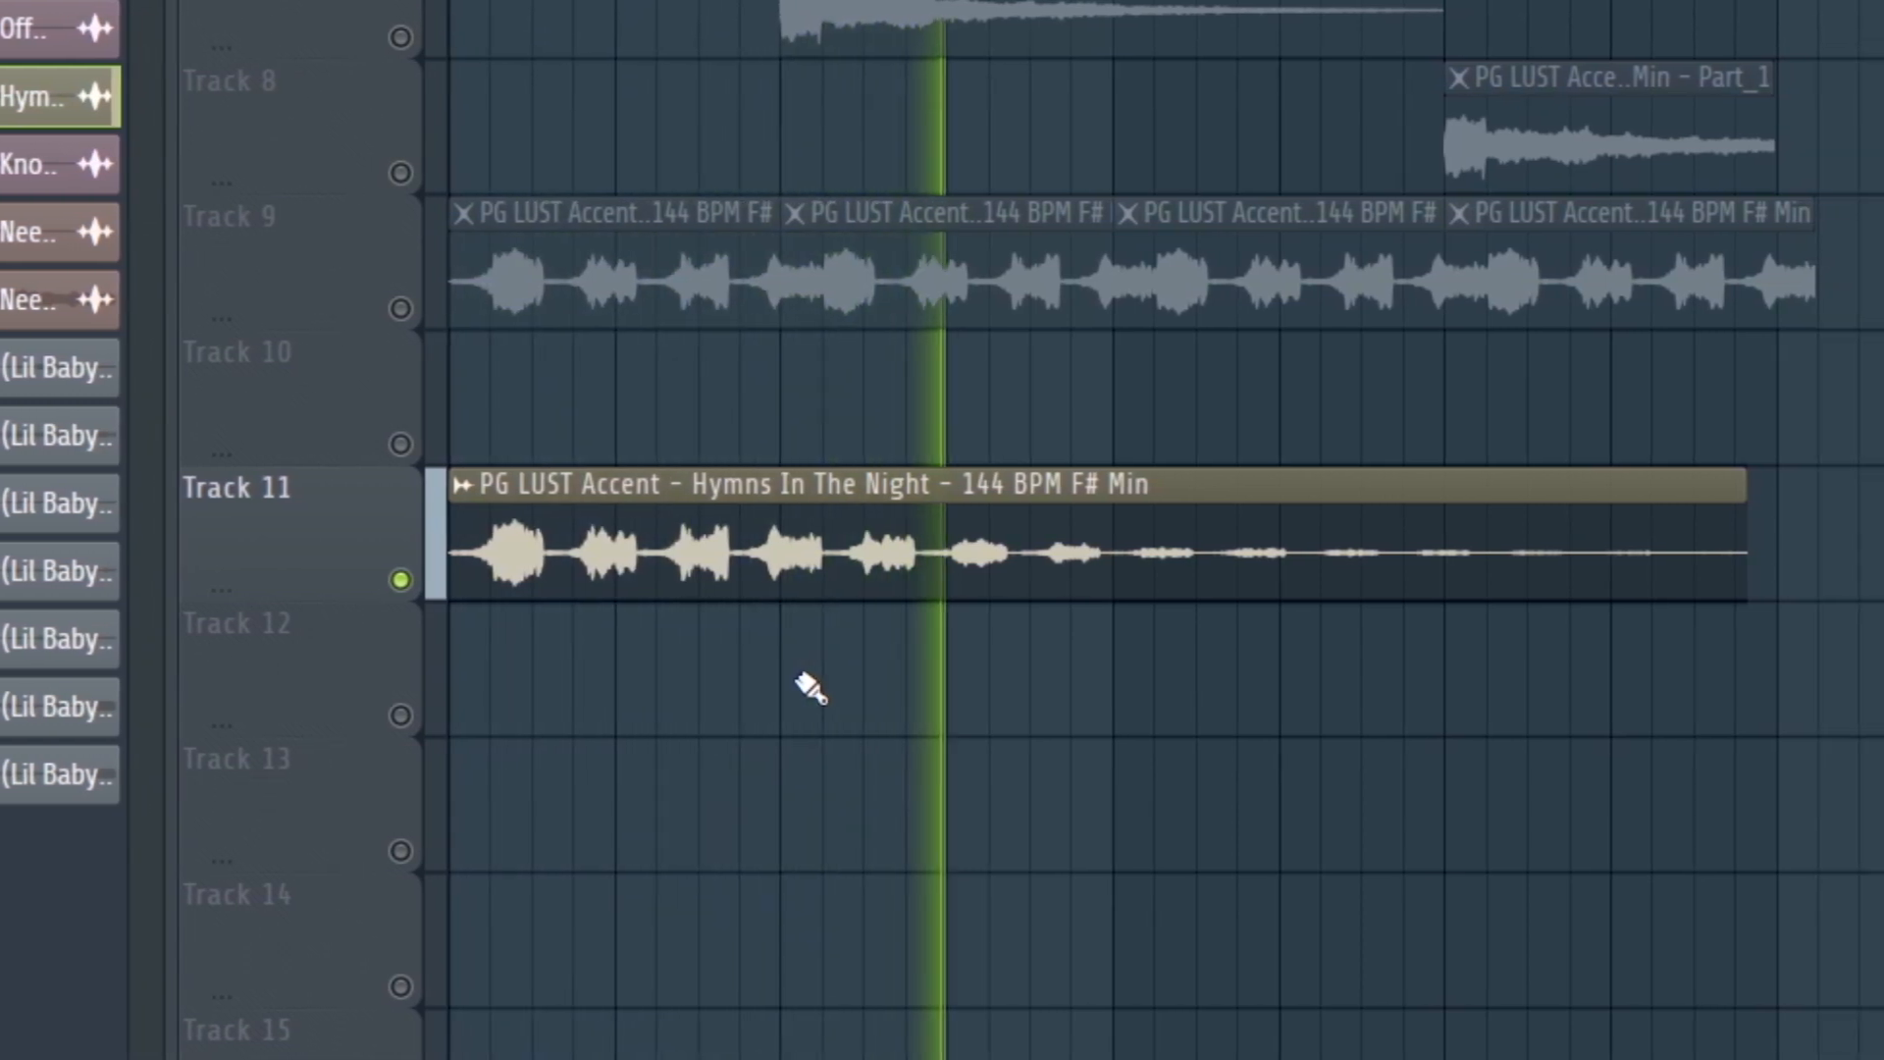
key("space")
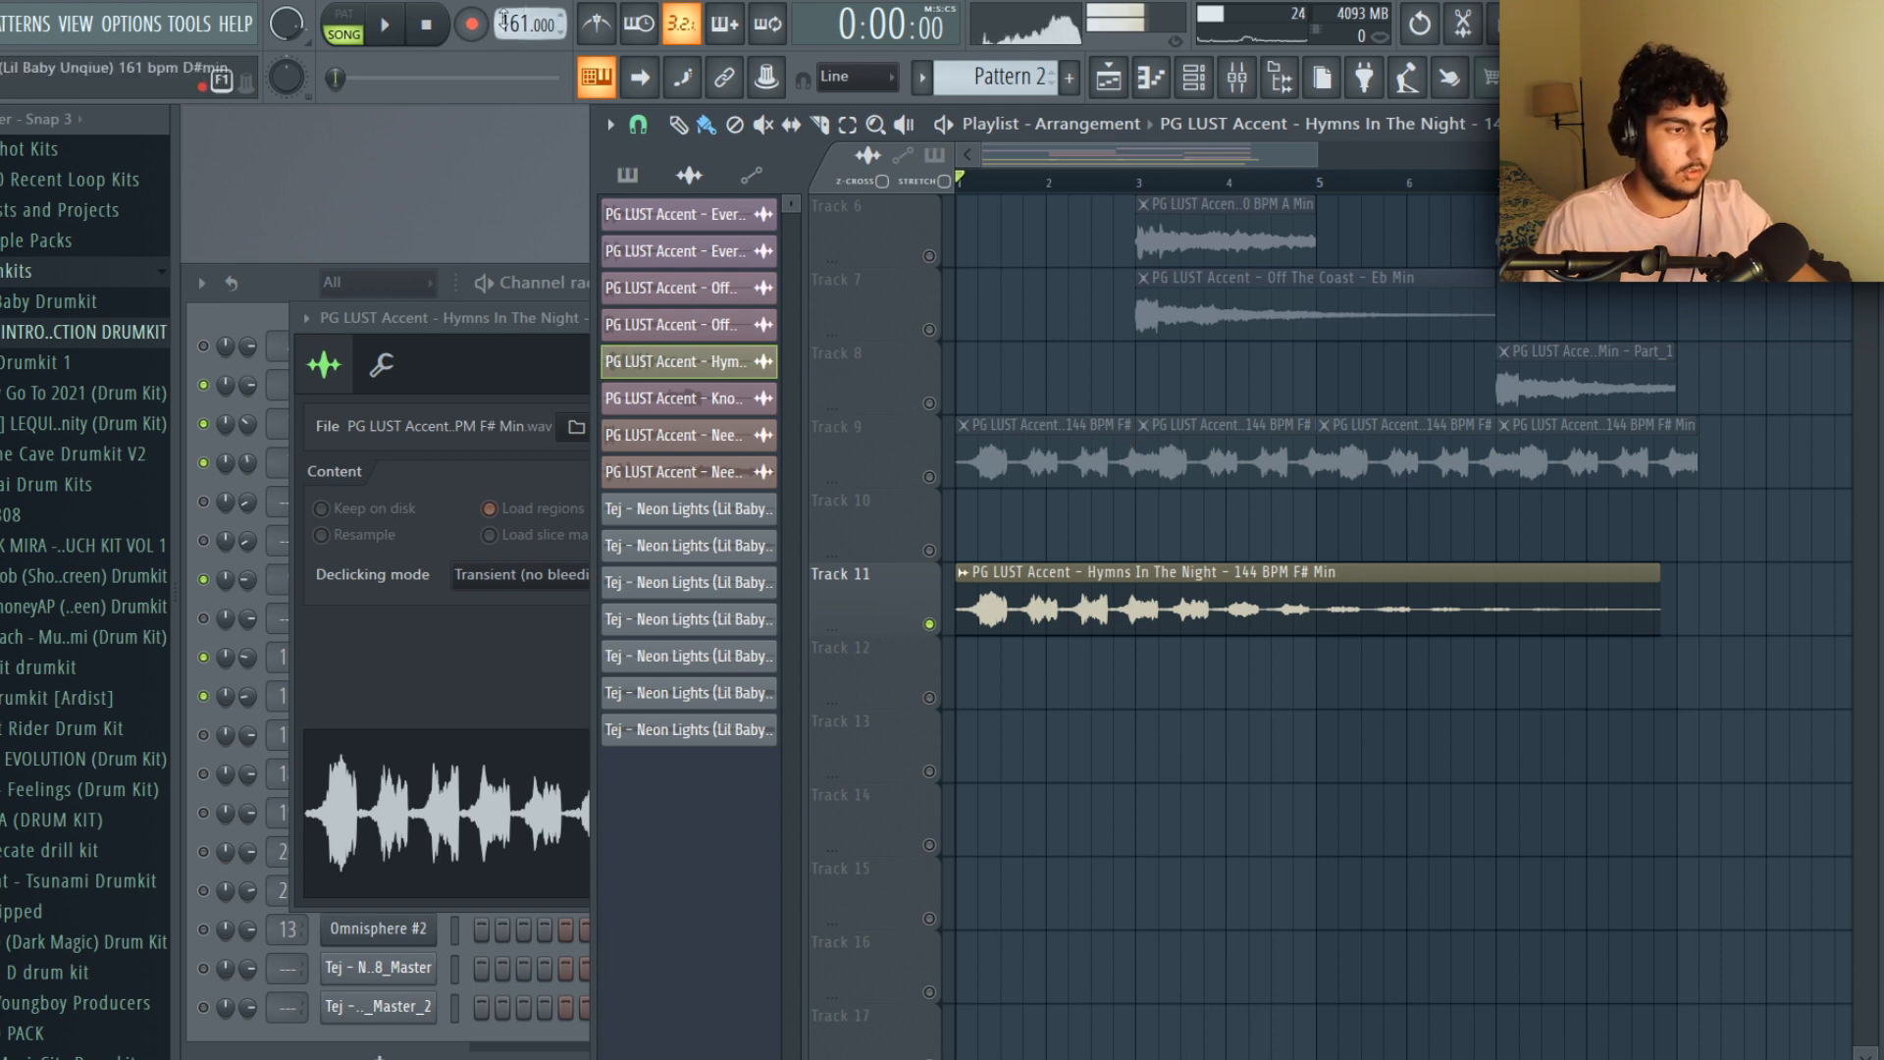
Set the Hymns In The Night clip's time-stretching mode to Stretch and adjust its time-stretching pitch.
scroll(509, 24, "down", 17)
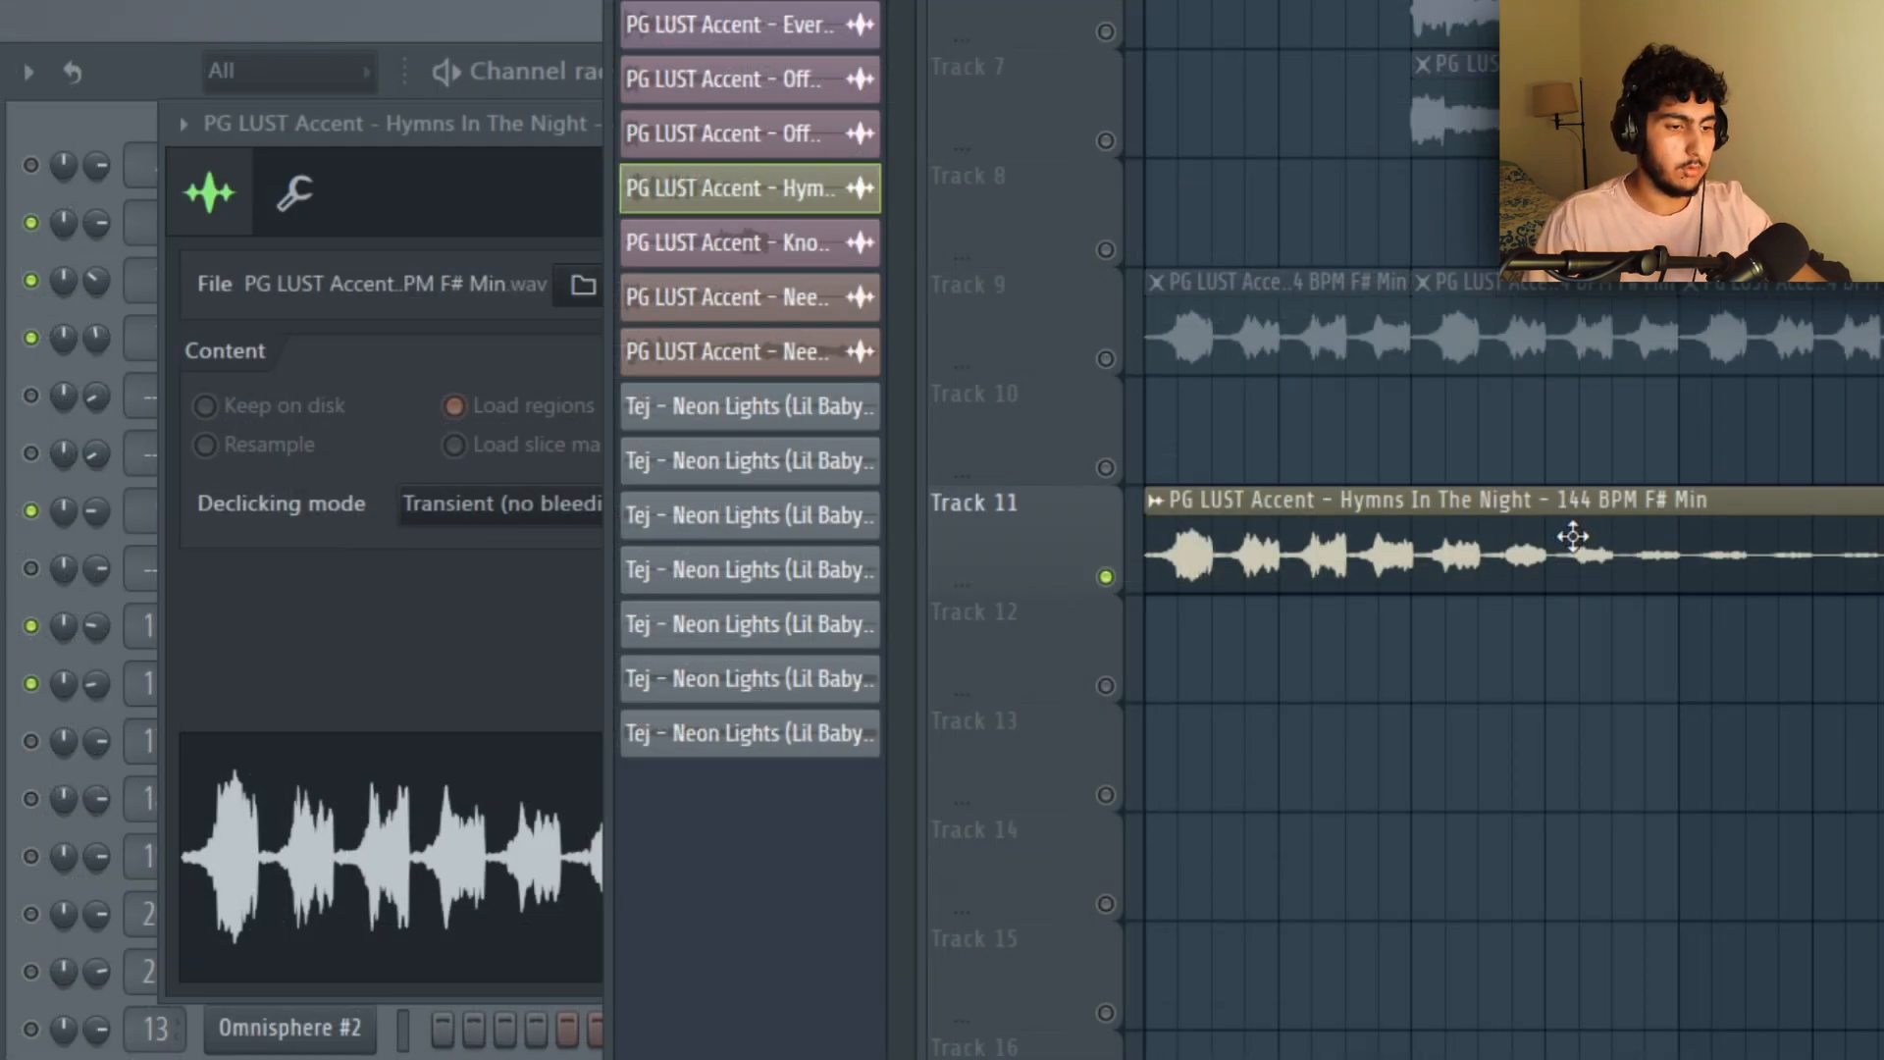
double_click(1229, 595)
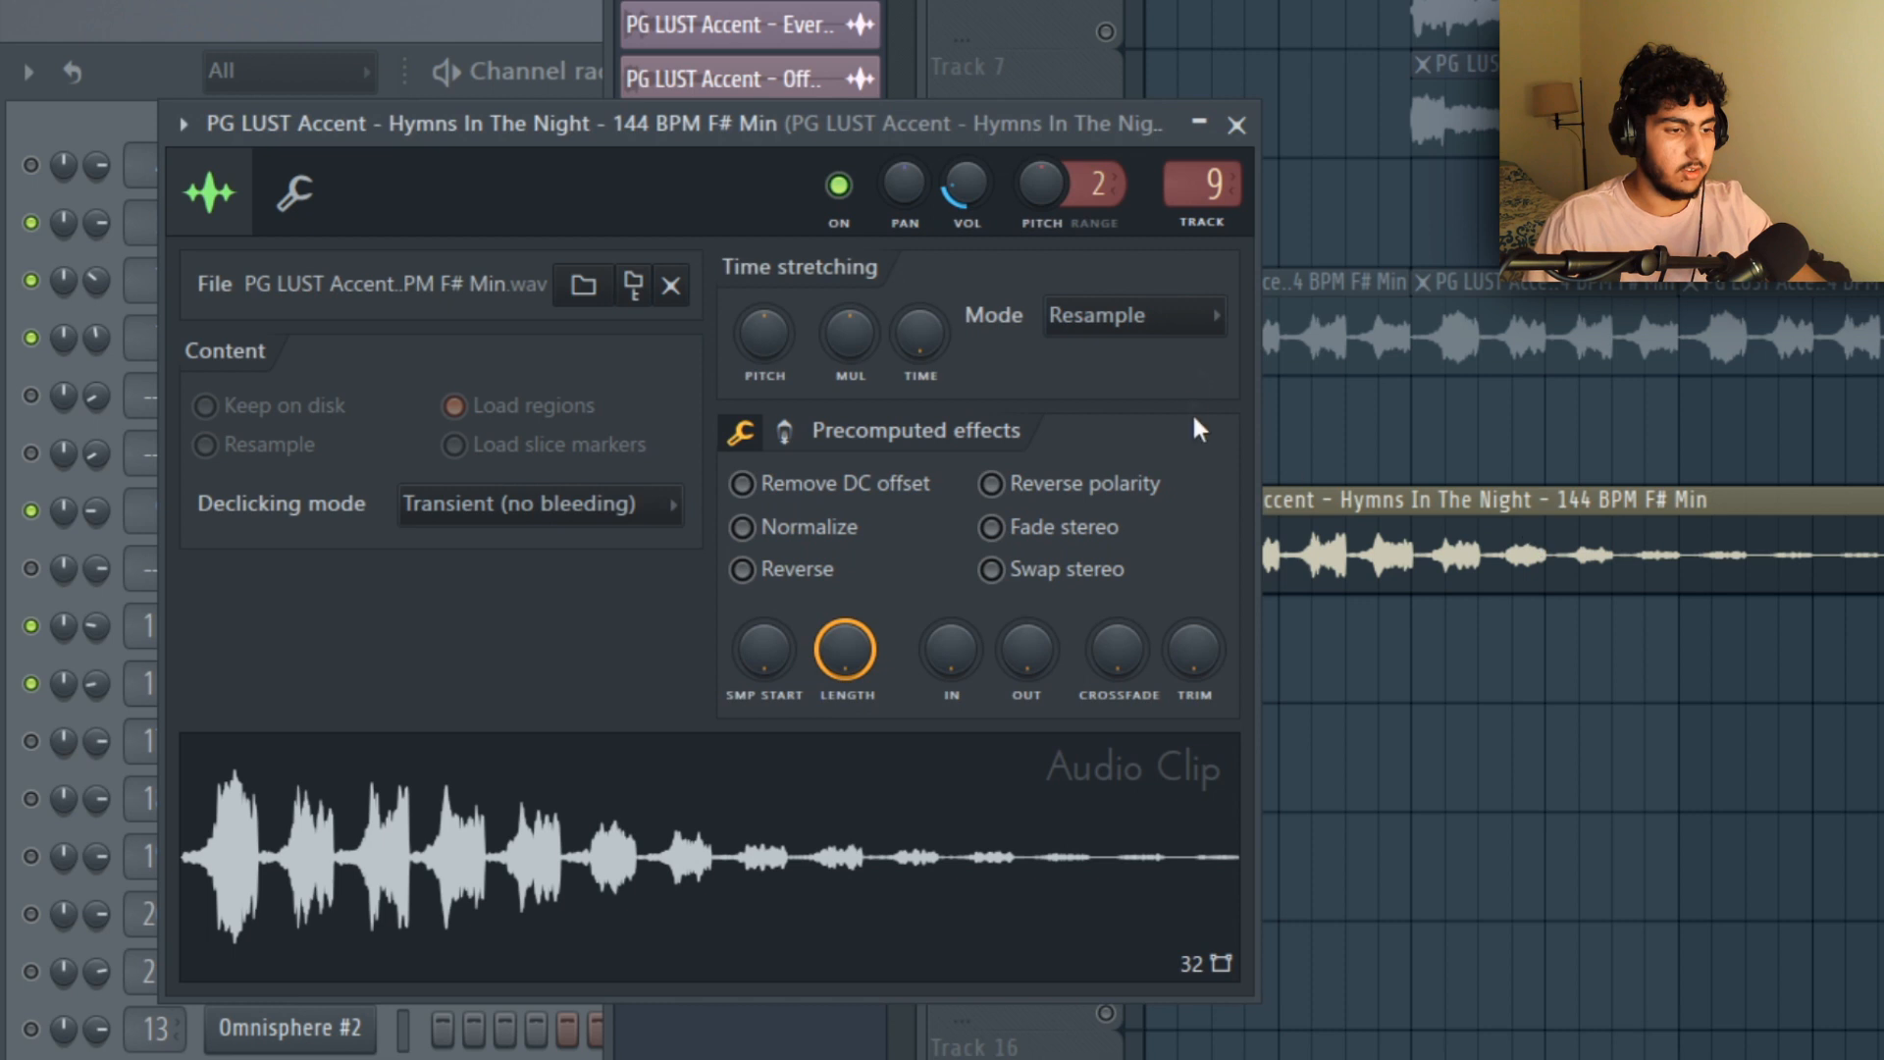
left_click(1190, 331)
left_click(1128, 411)
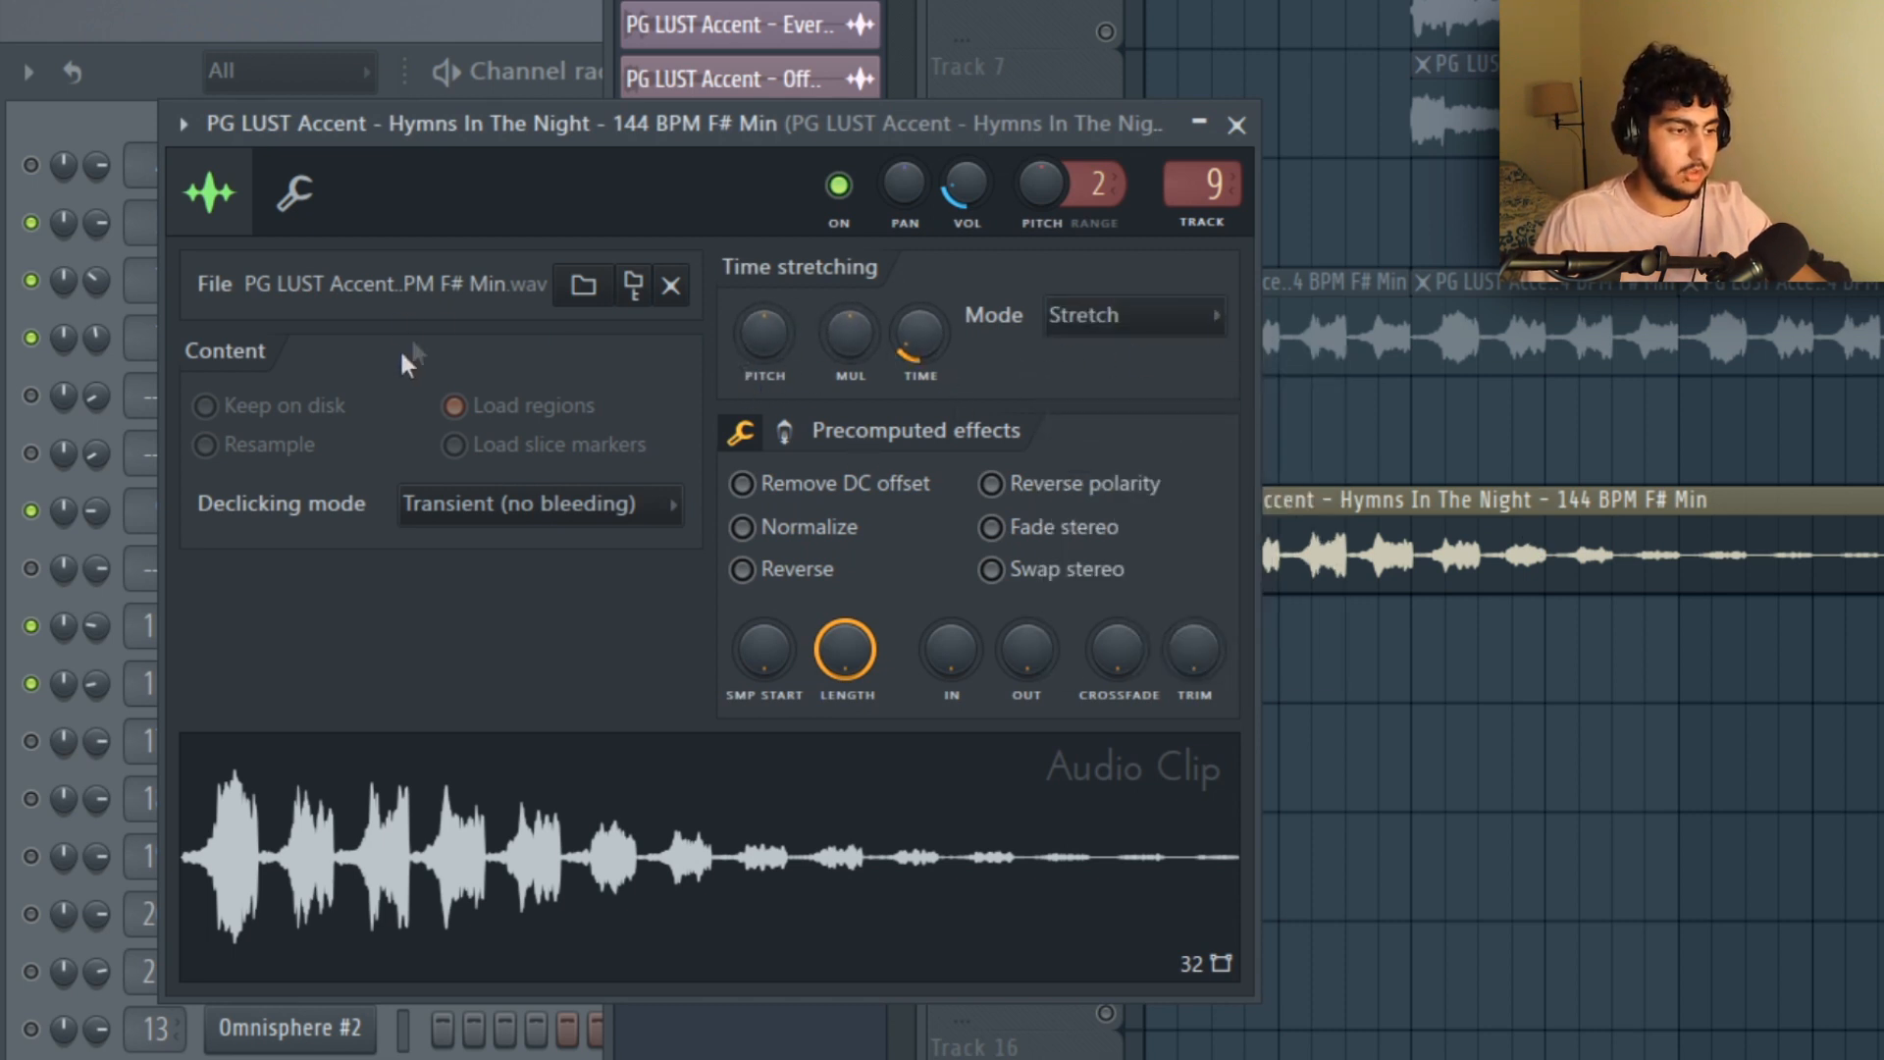
left_click_drag(762, 328, 761, 363)
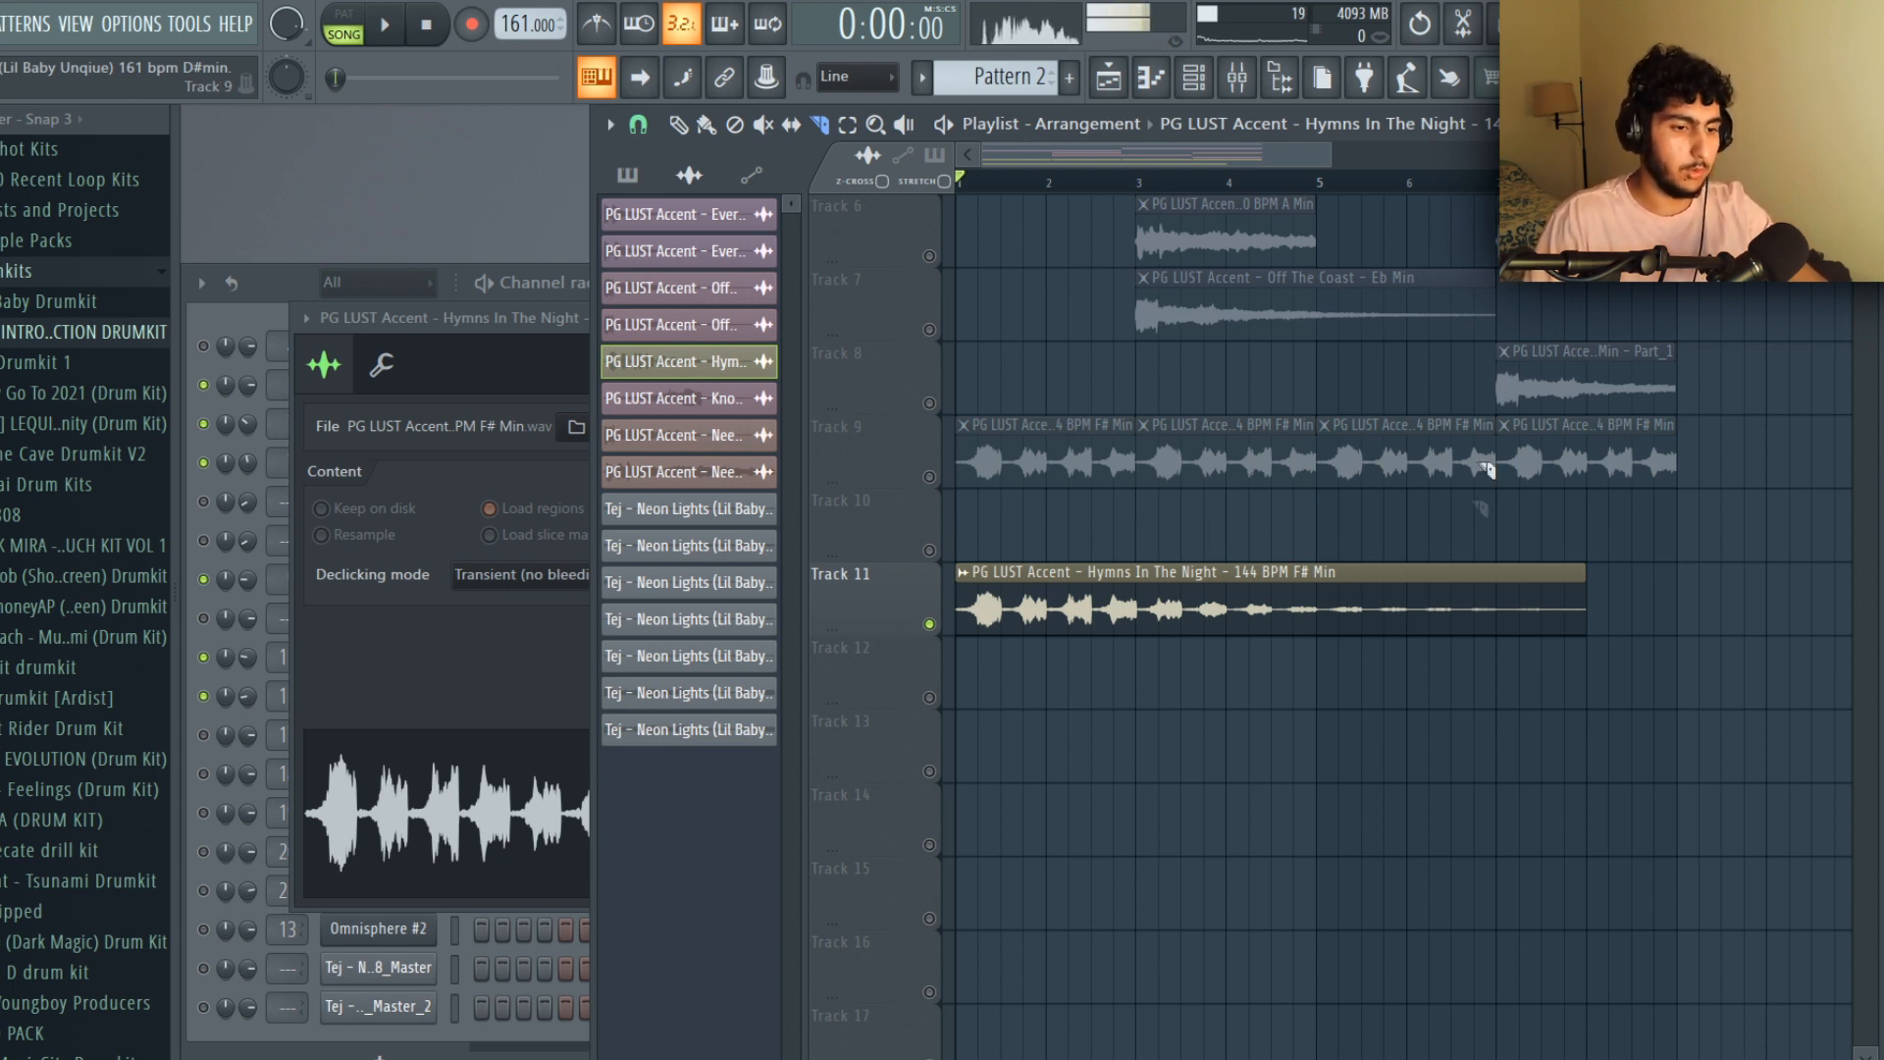
Slice the Hymns In The Night clip on track 11 at bar 3 and delete the part after the cut.
left_click(1150, 622)
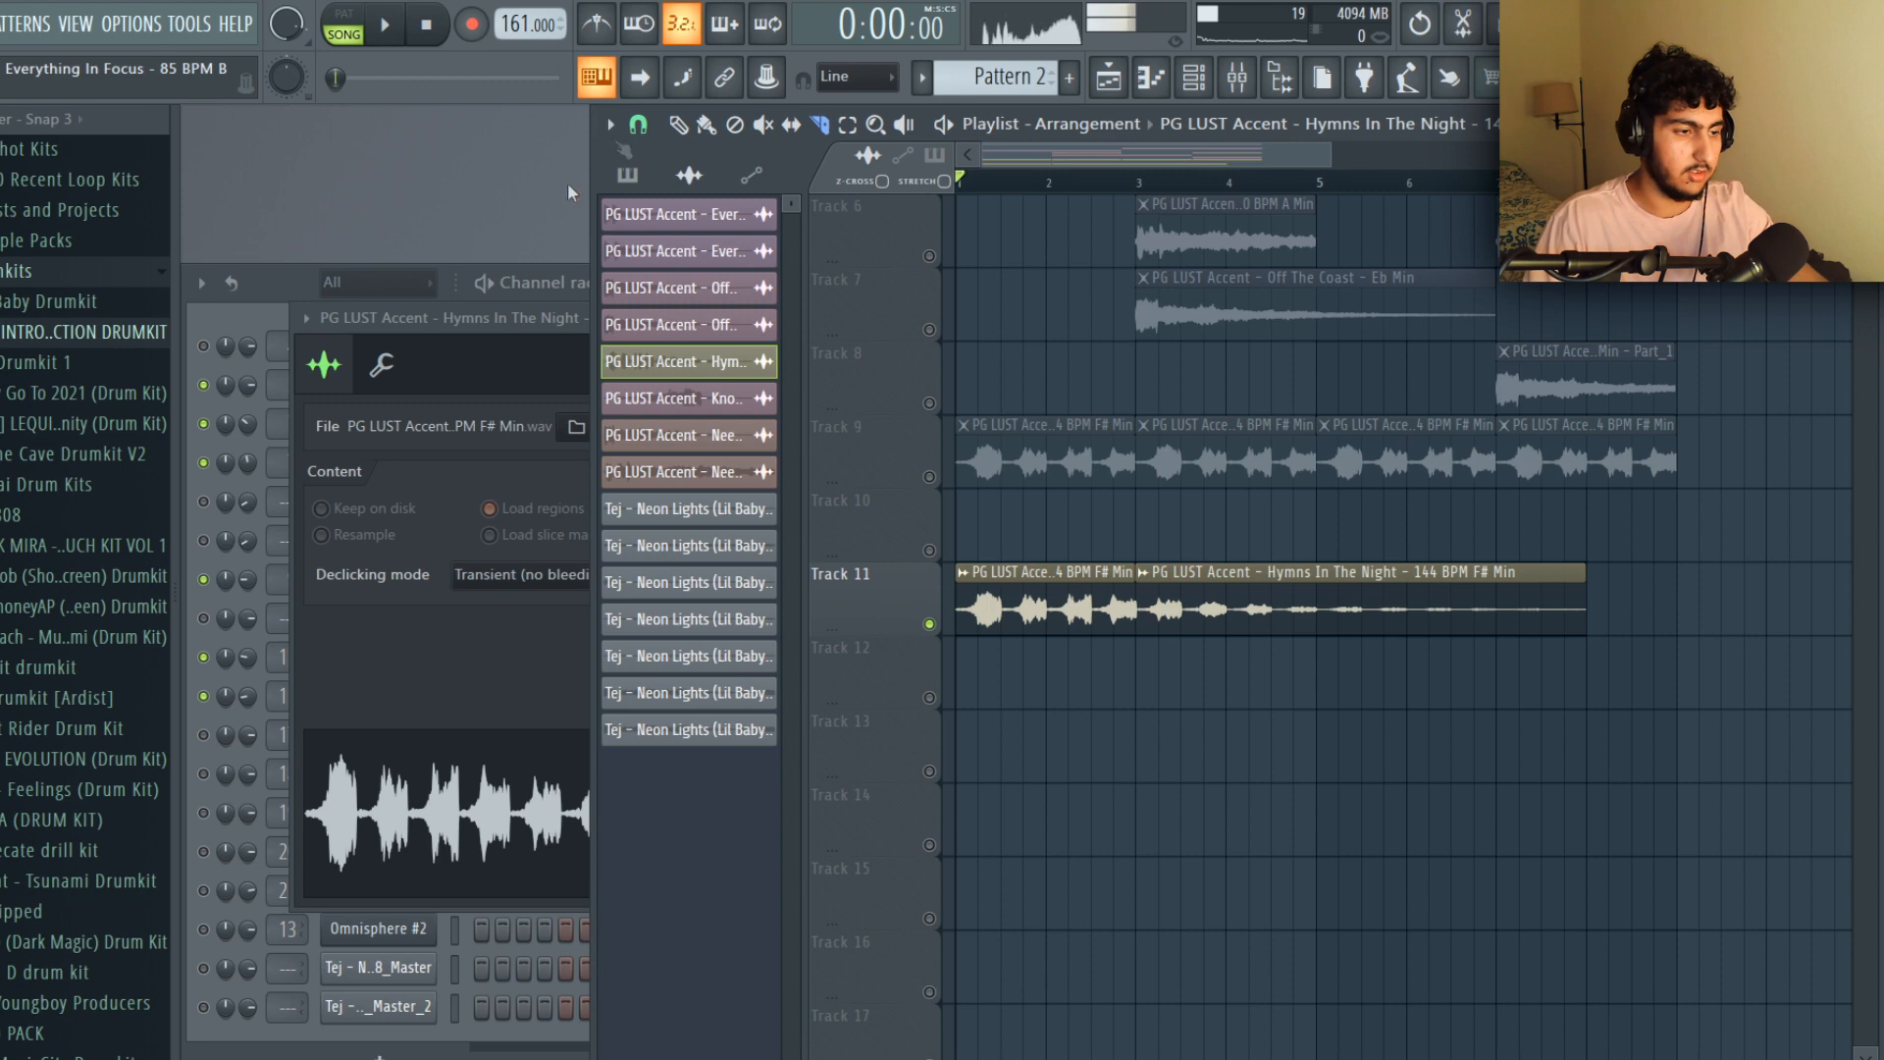
key("ctrl+z")
left_click(1143, 622)
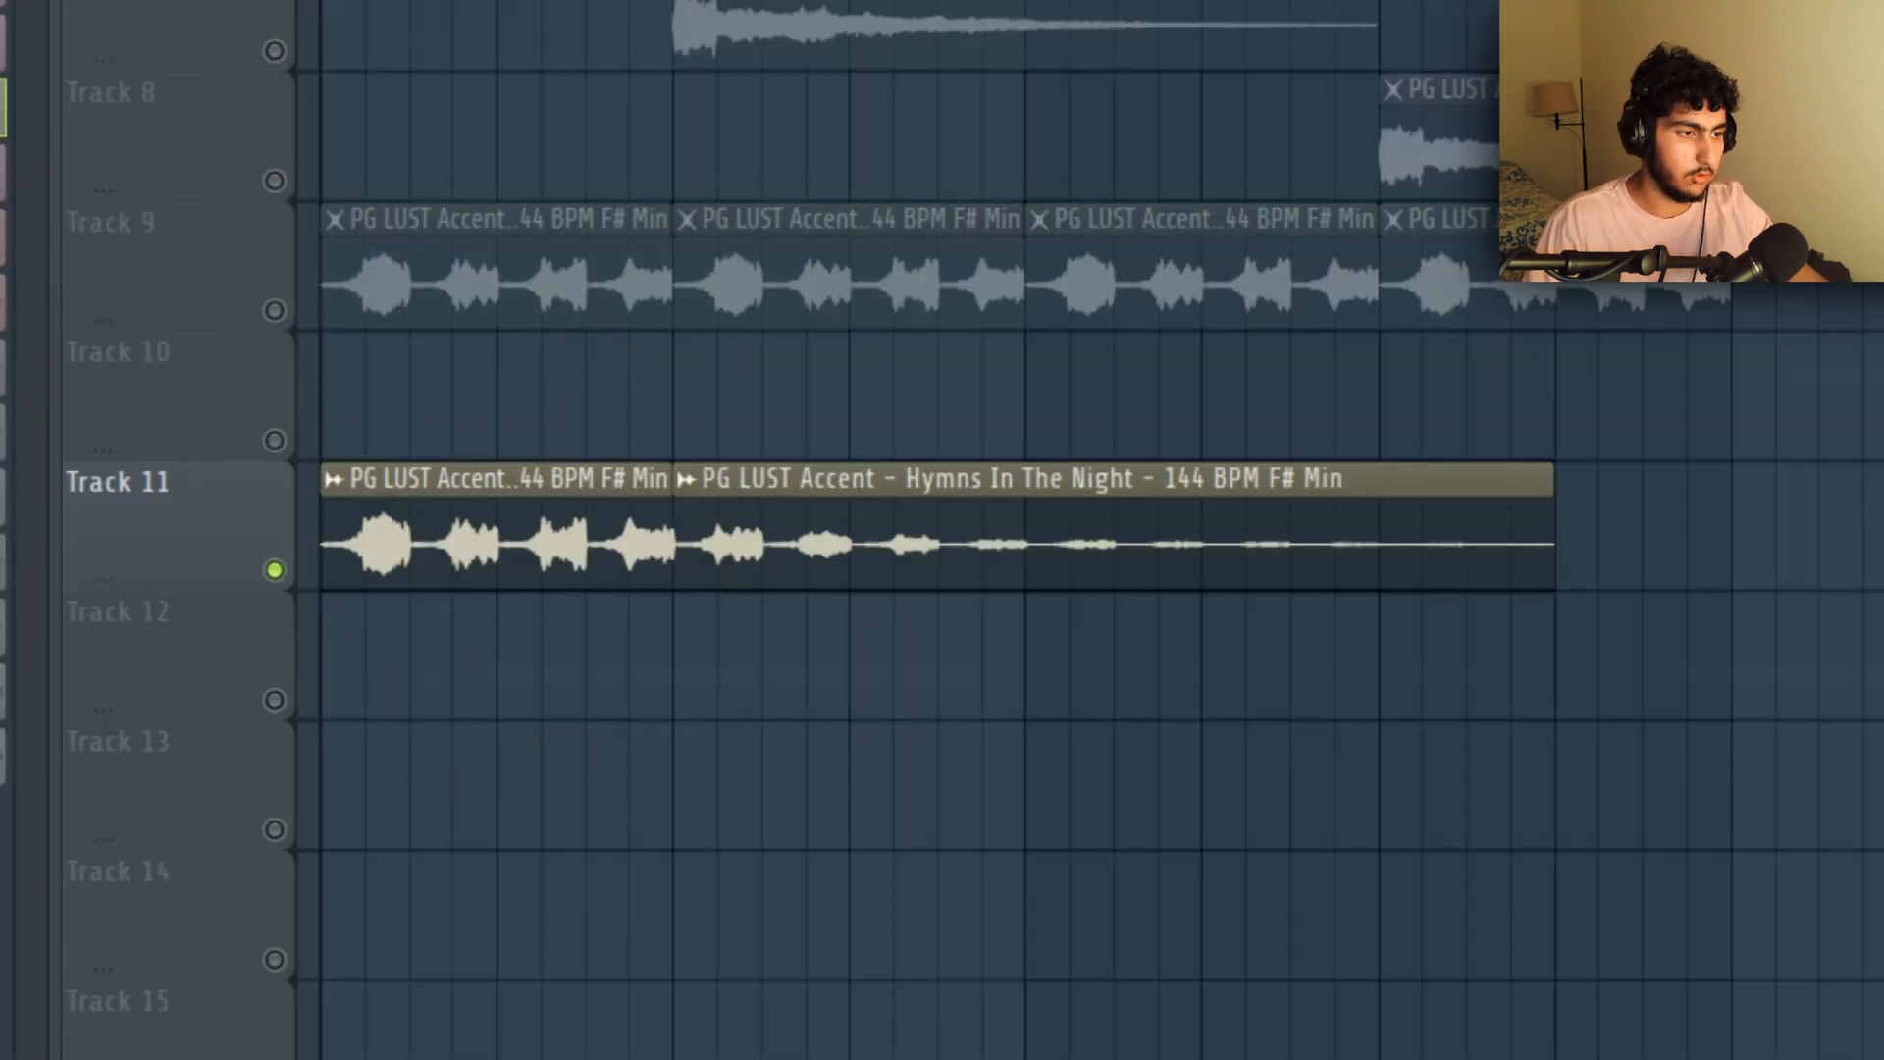
right_click(880, 535)
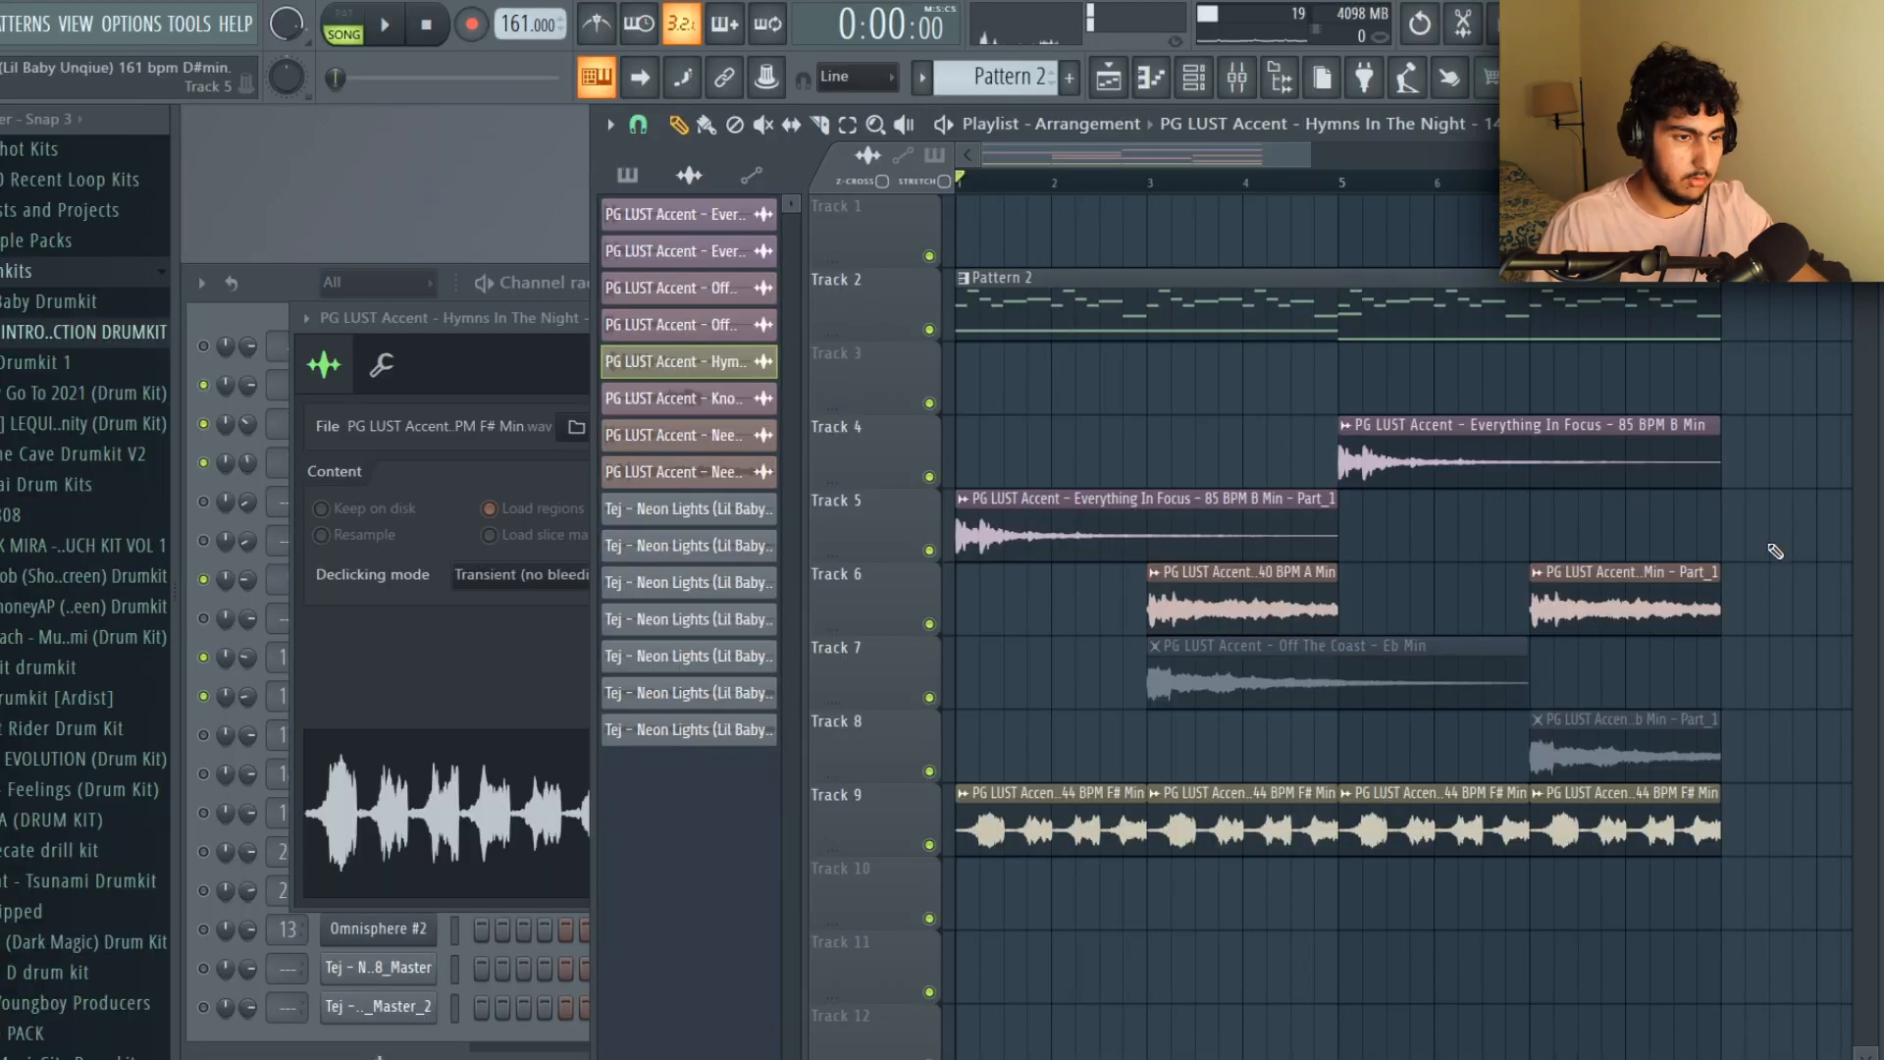
Switch the playlist to Arrangement_2 and look over its opening bars.
scroll(1776, 549, "down", 1)
scroll(1800, 554, "up", 1)
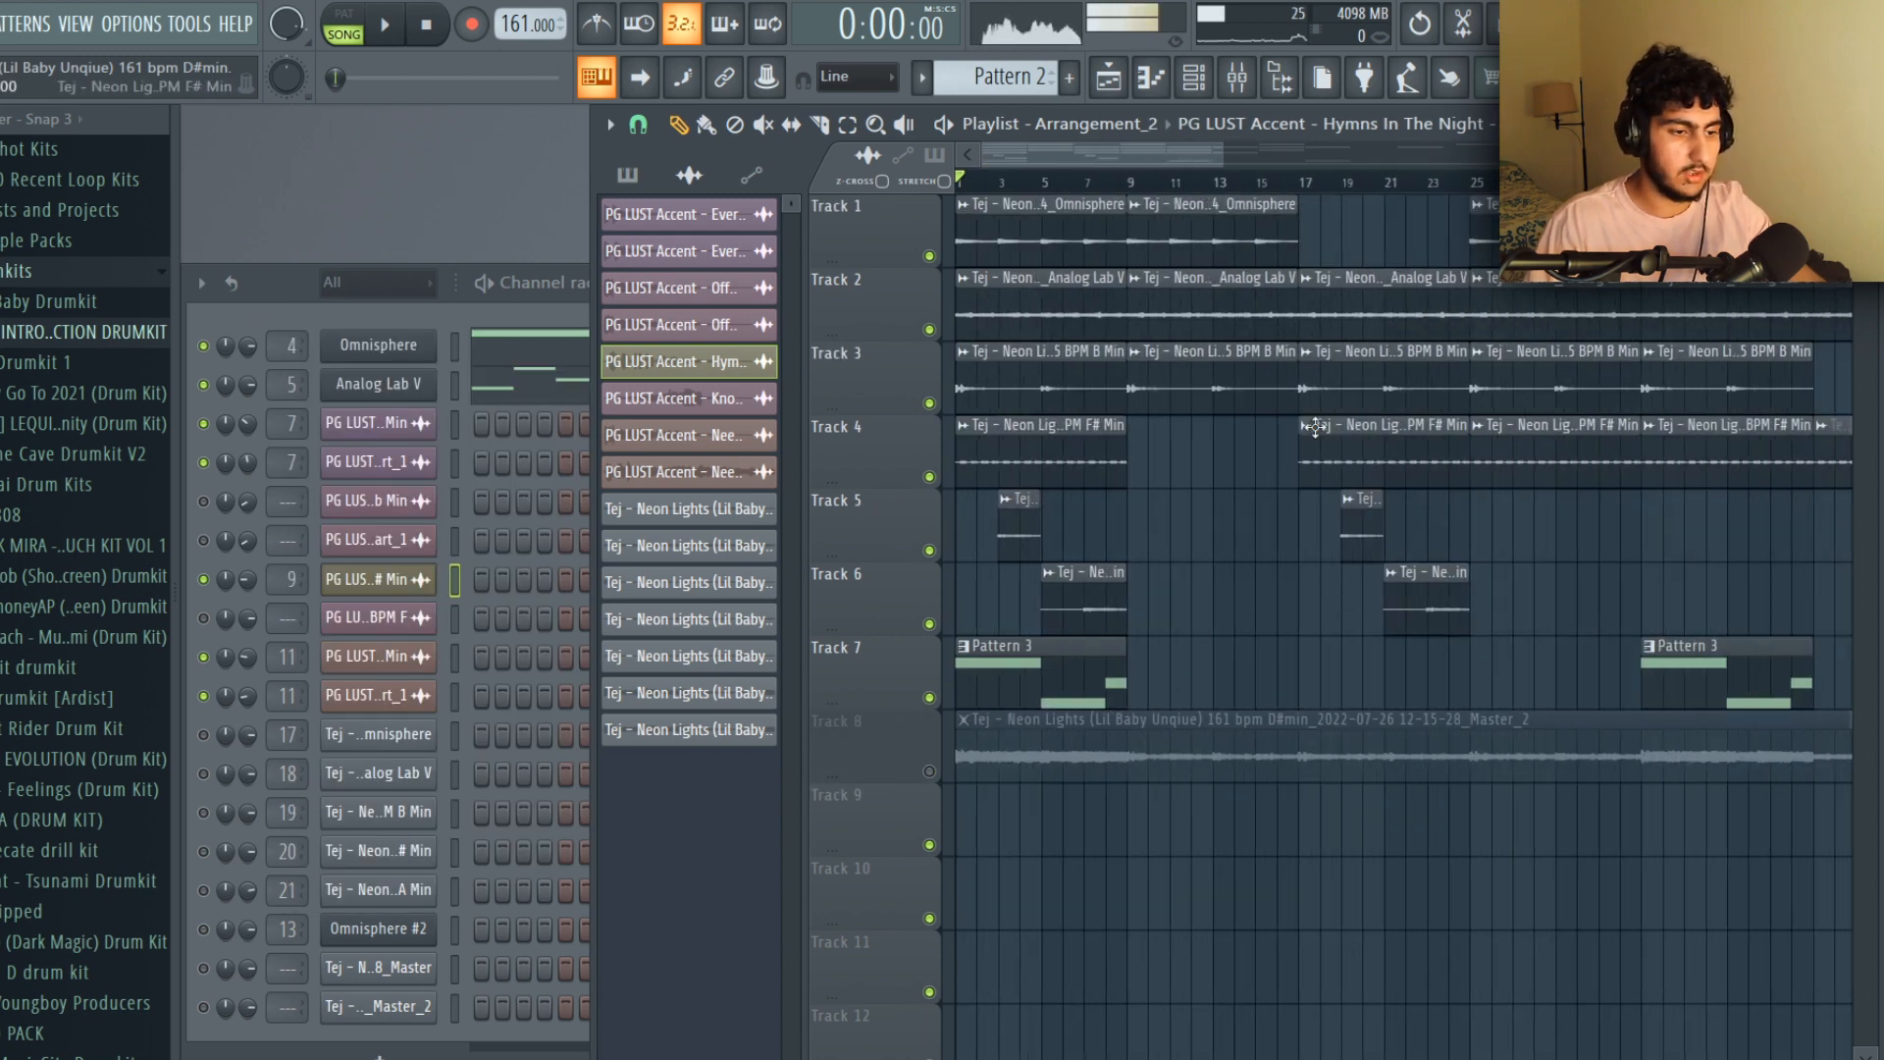
key("Page_Up")
left_click_drag(1480, 610, 886, 136)
left_click(1501, 506)
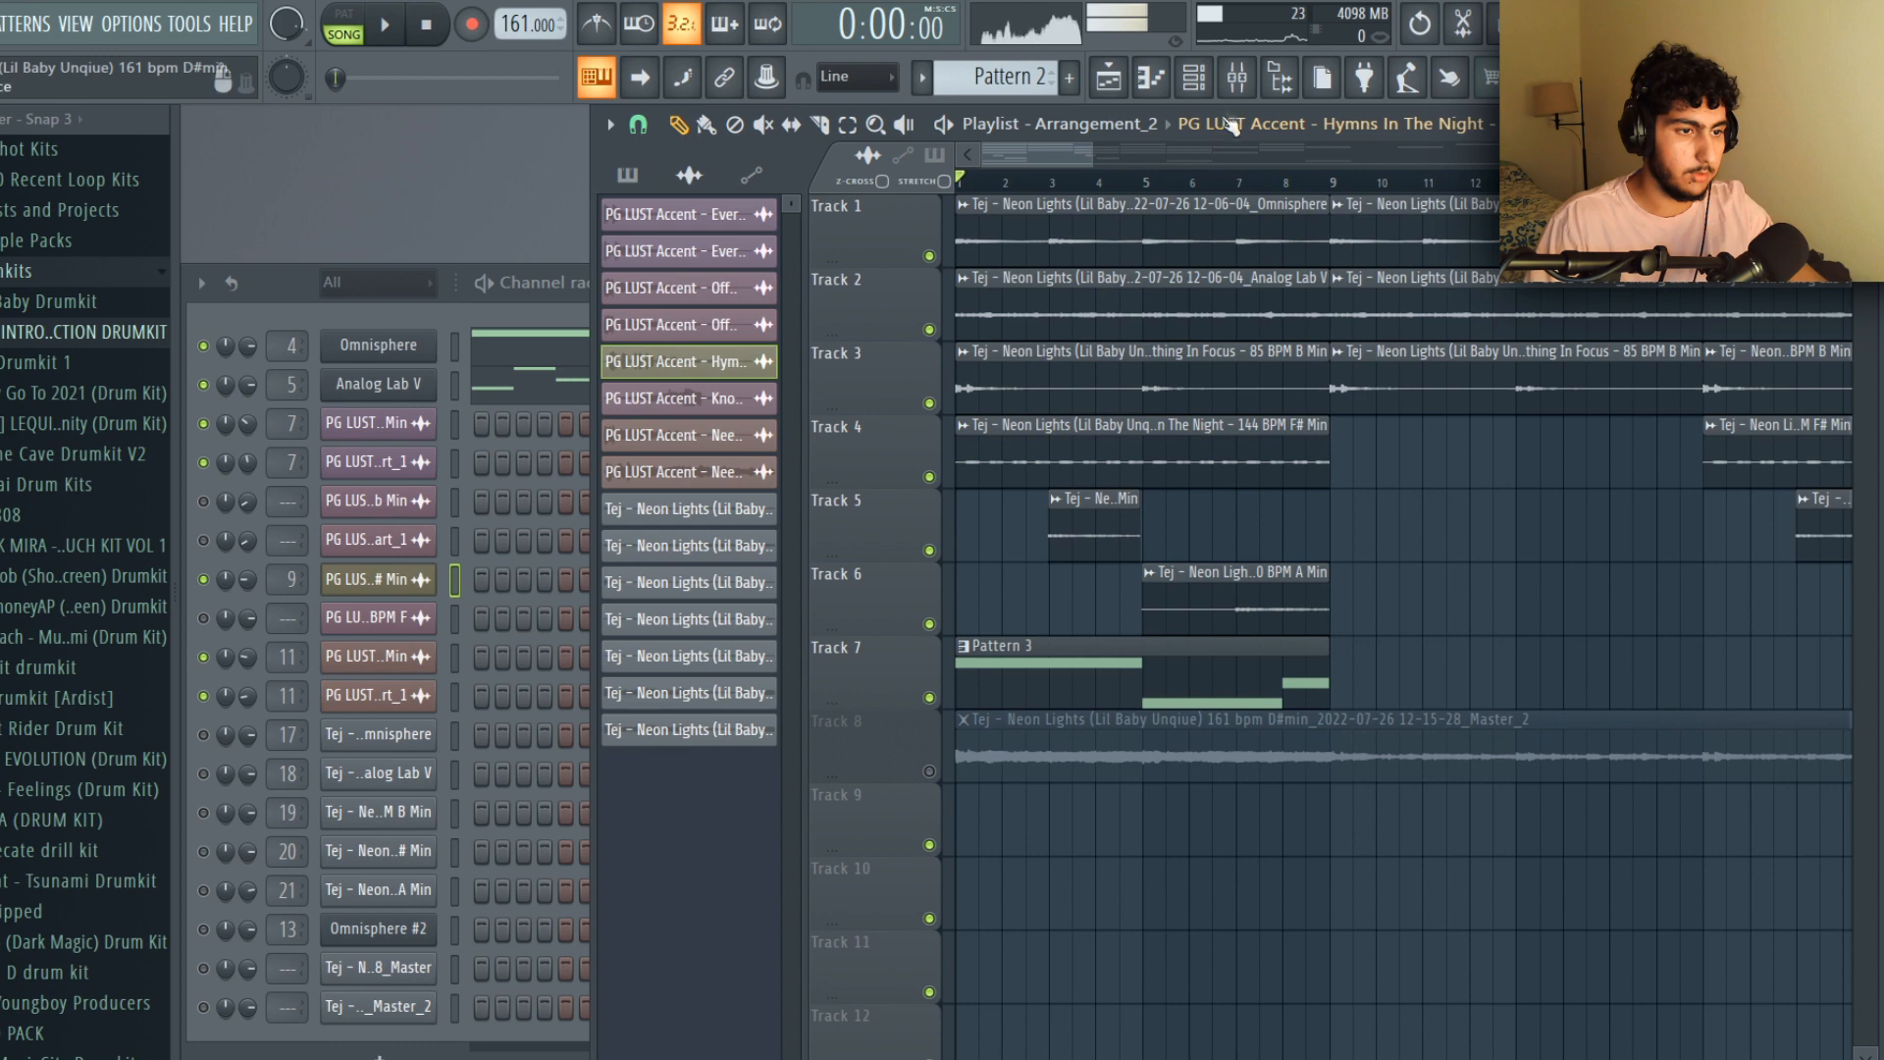
Arm the Omnisphere, Analog Lab V and three PG LUST mixer tracks (4, 5, 7, 9 and 11) for recording.
key("F9")
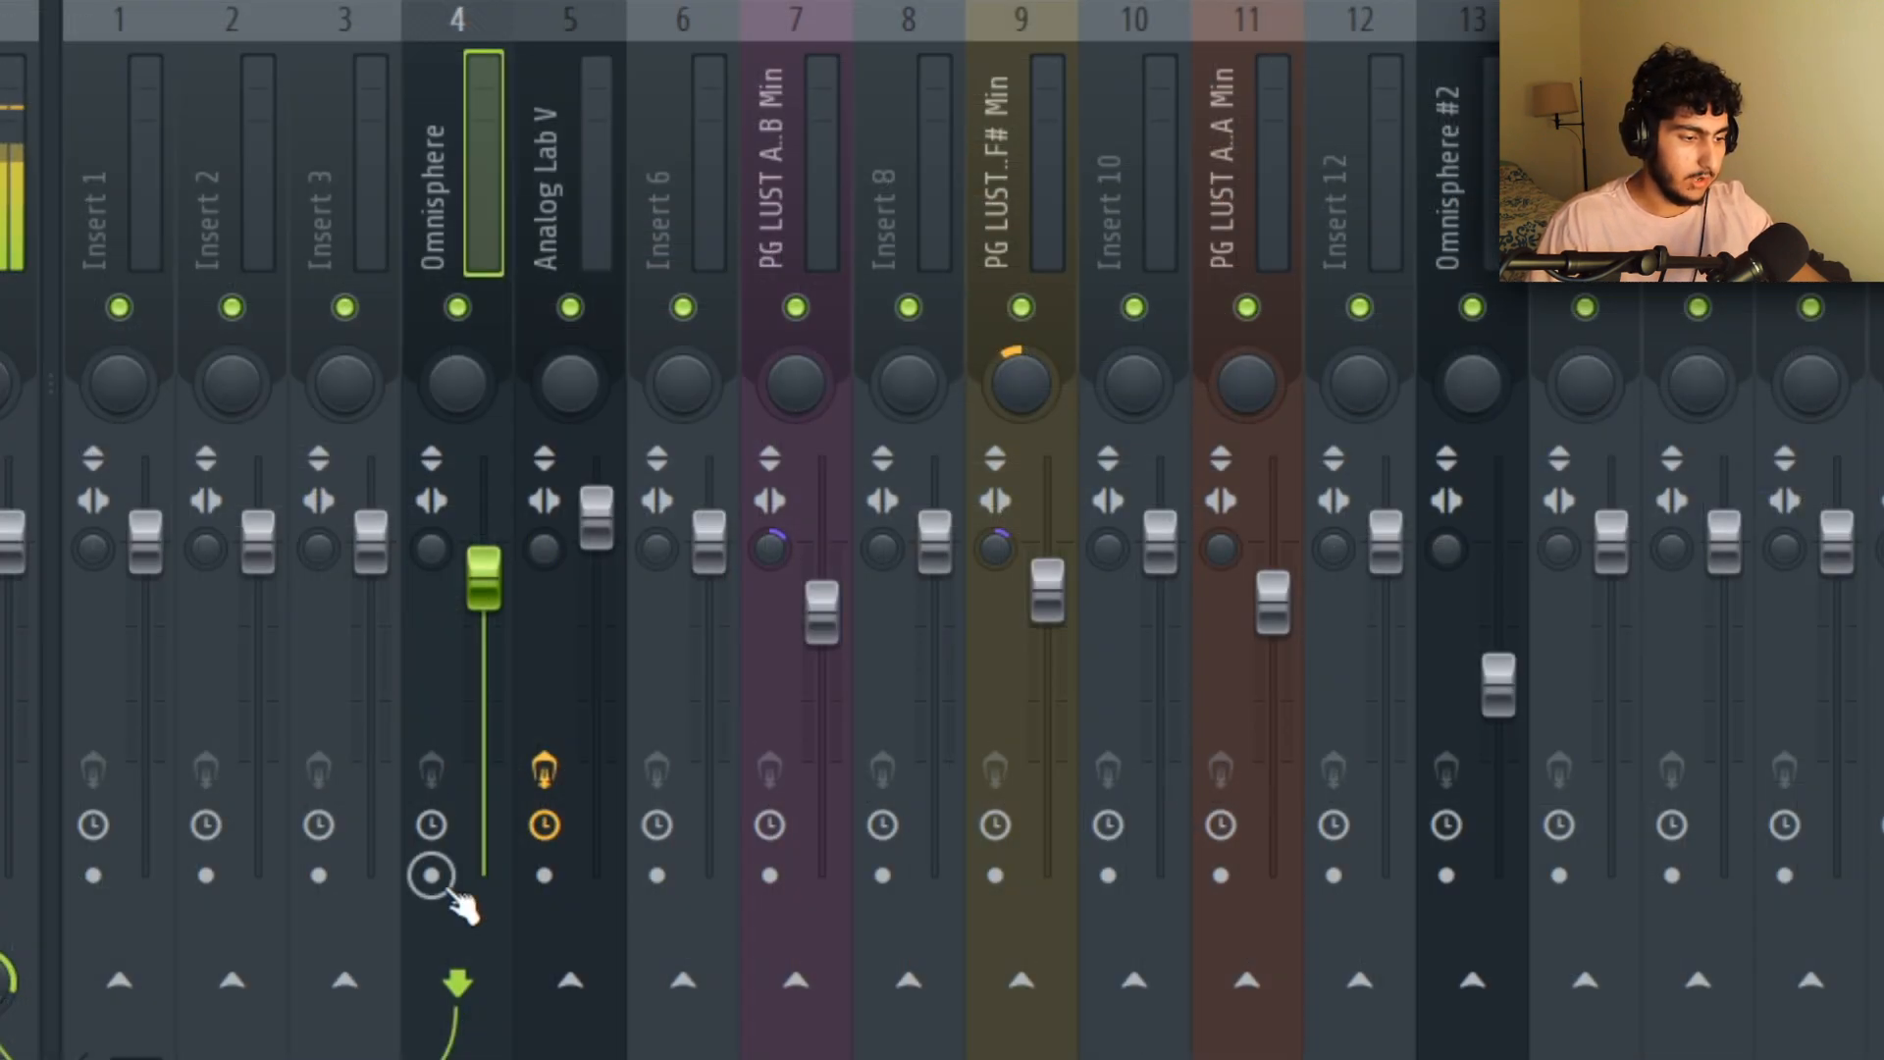
left_click(545, 874)
left_click(770, 874)
left_click(995, 875)
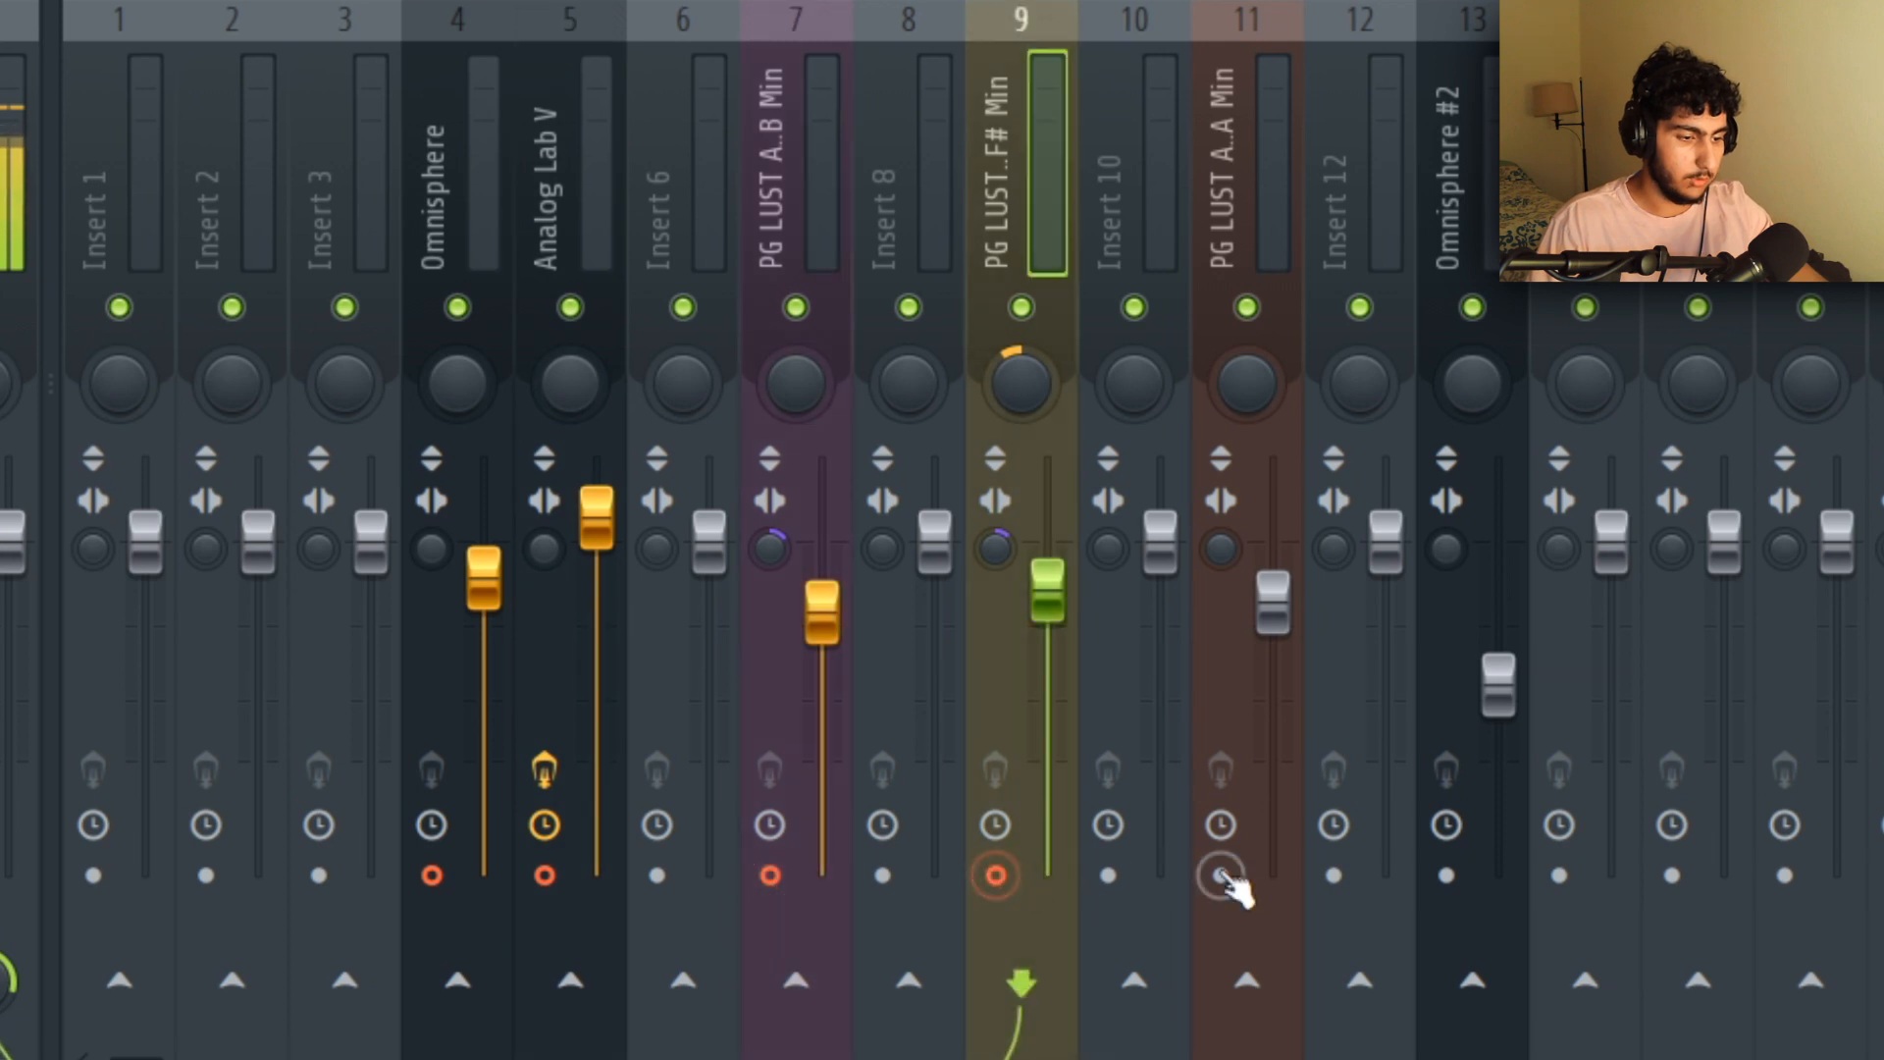
left_click(1221, 874)
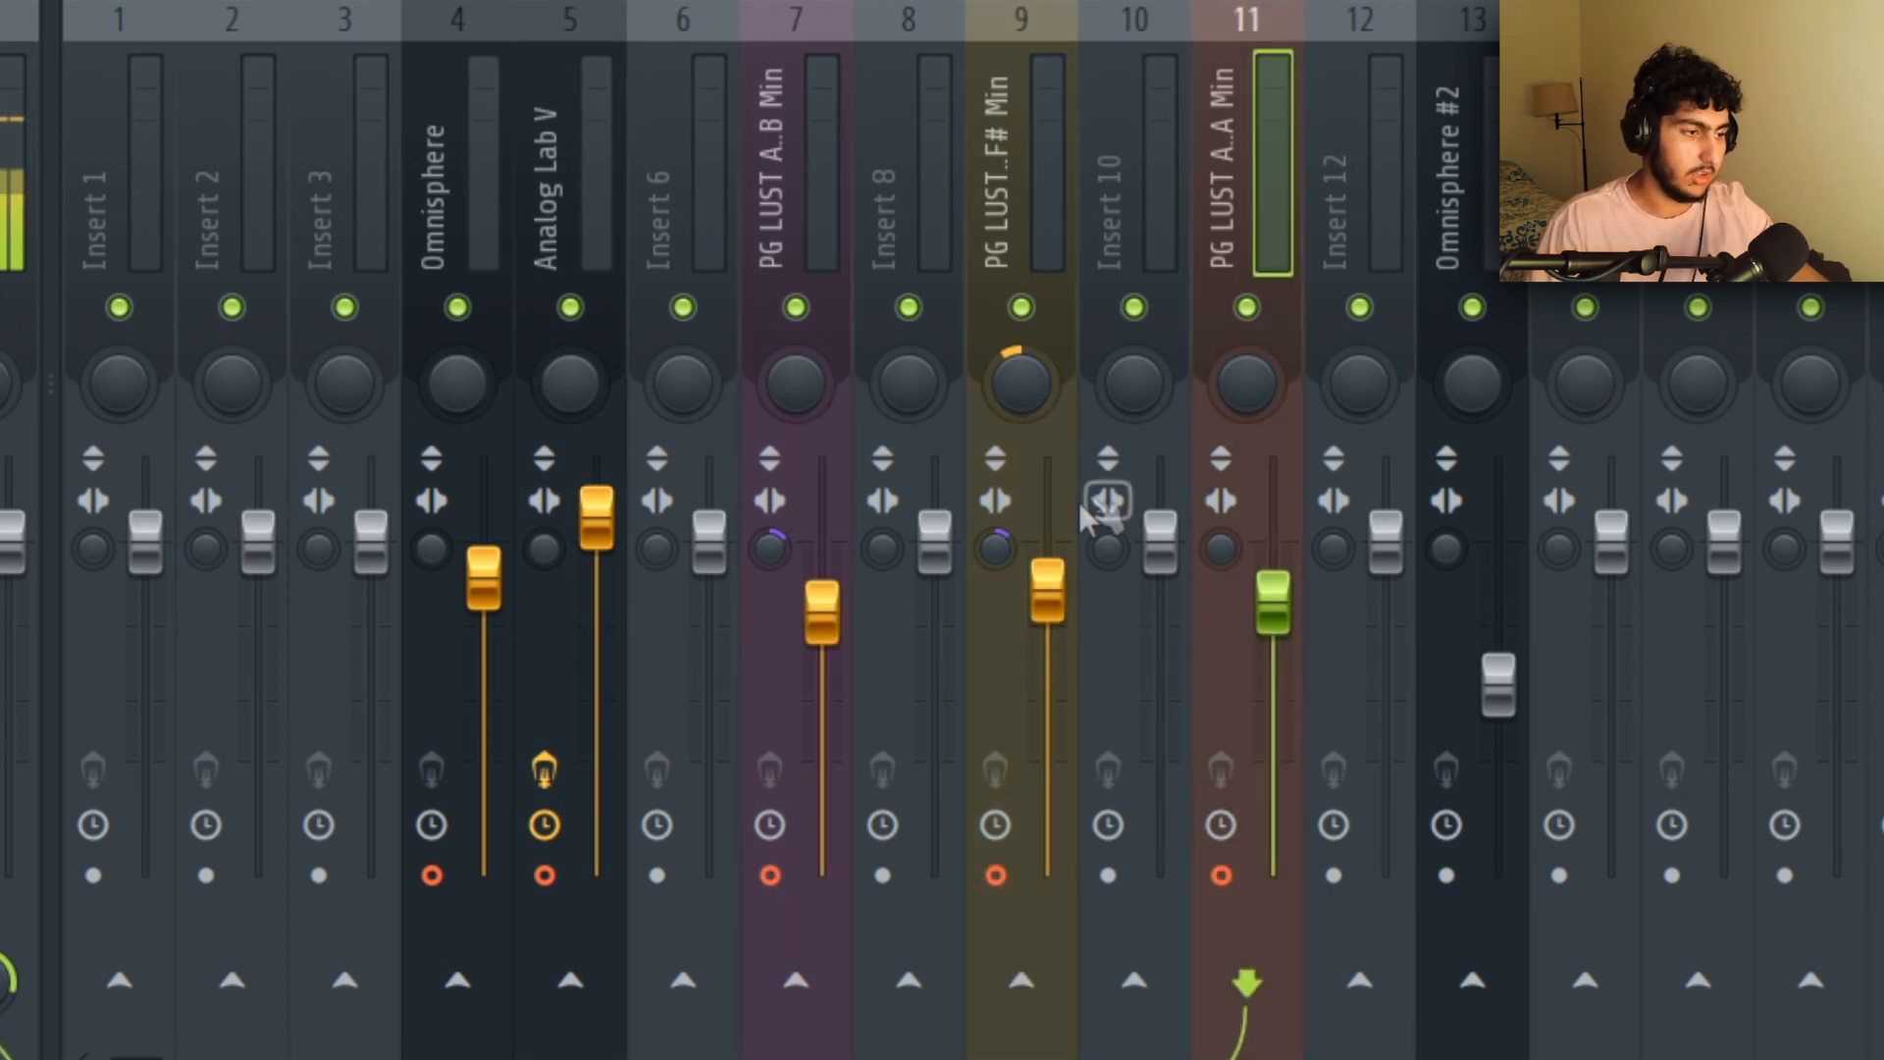
Open the mixer-track rendering settings, set the mode to Pattern, and close the dialog without starting the render.
key("ctrl+r")
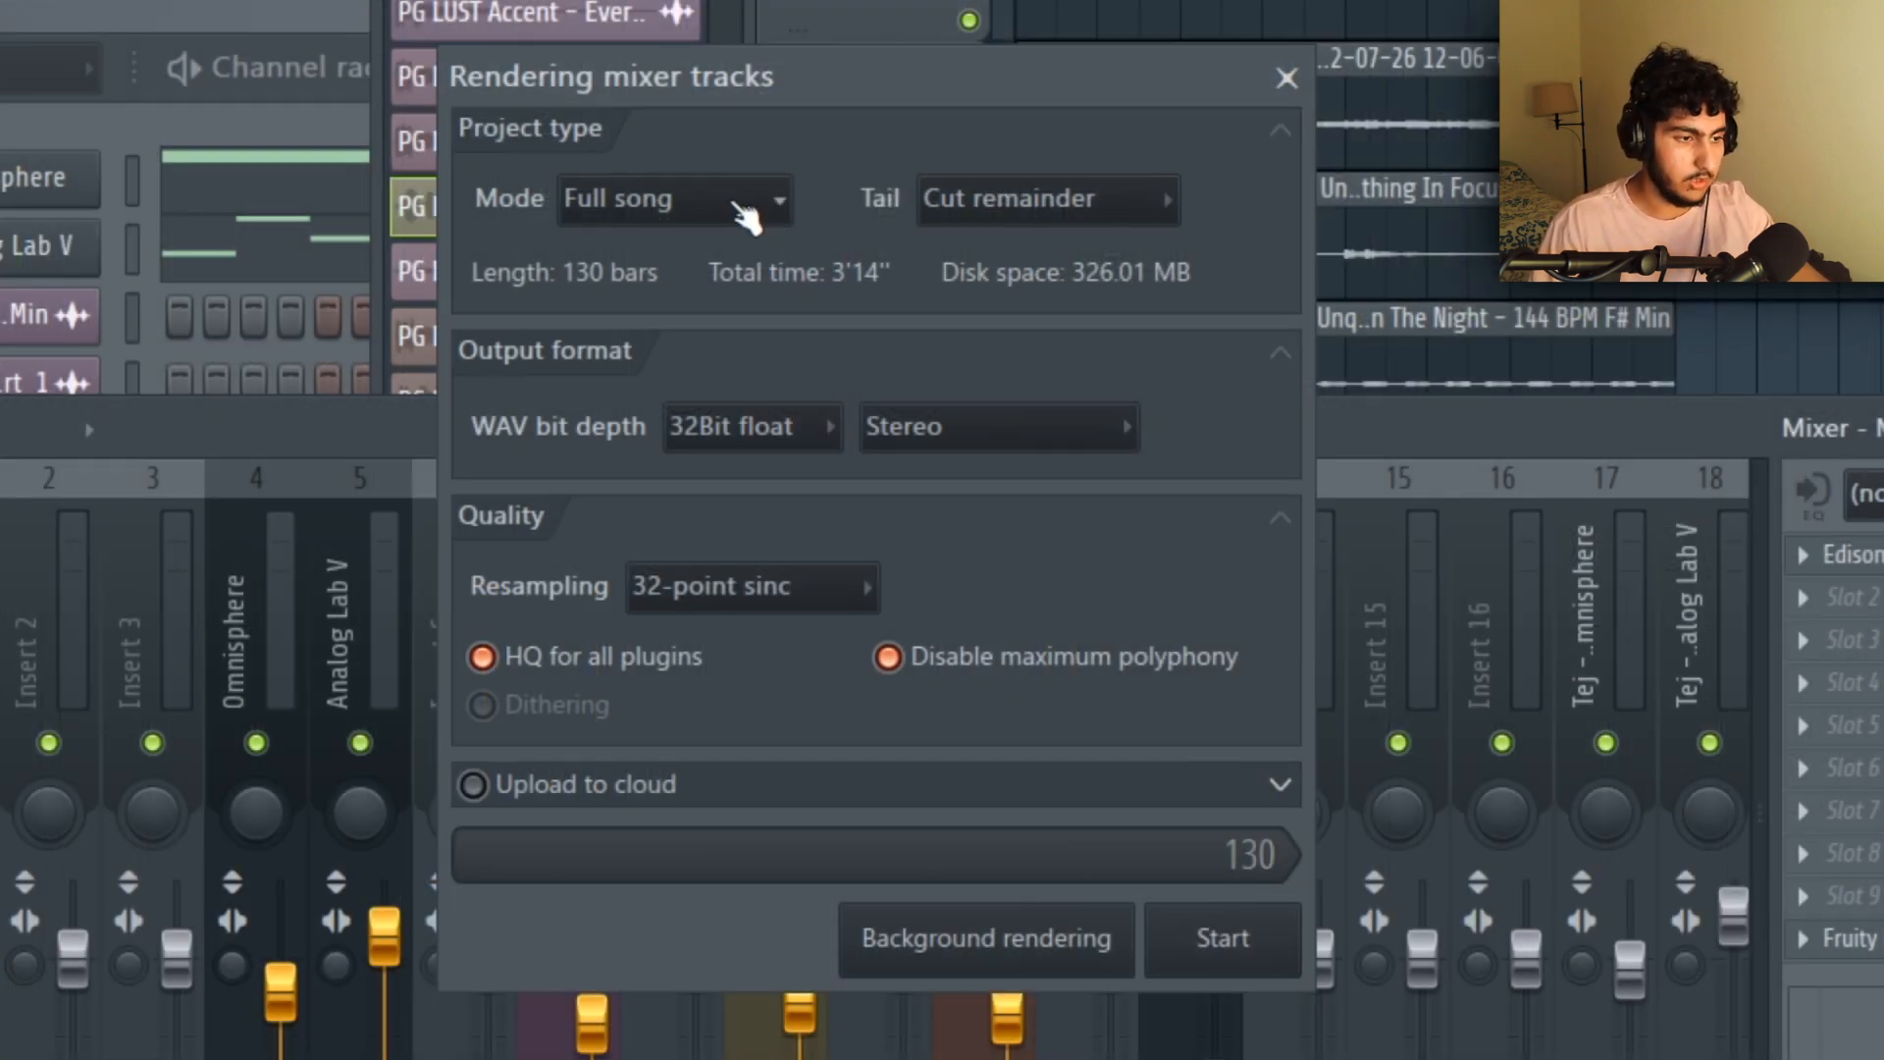
left_click(745, 214)
left_click(689, 209)
left_click(769, 198)
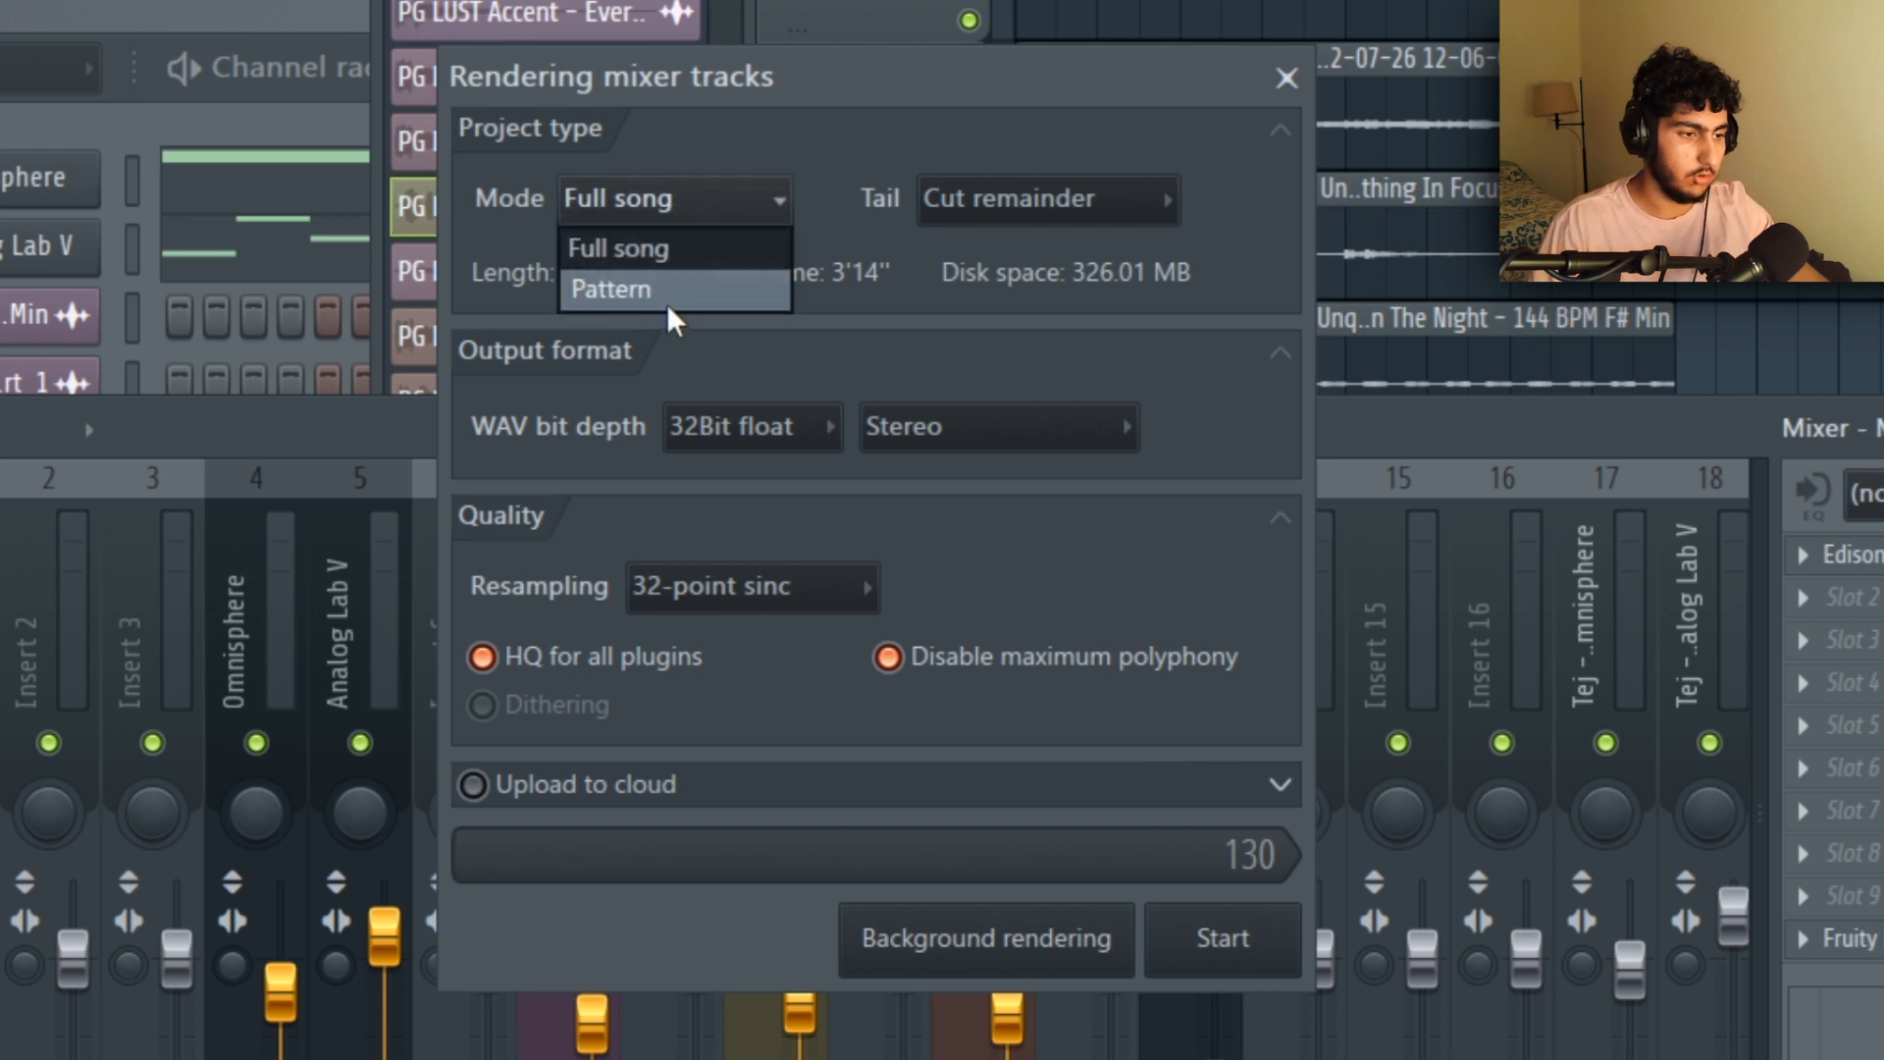
left_click(667, 295)
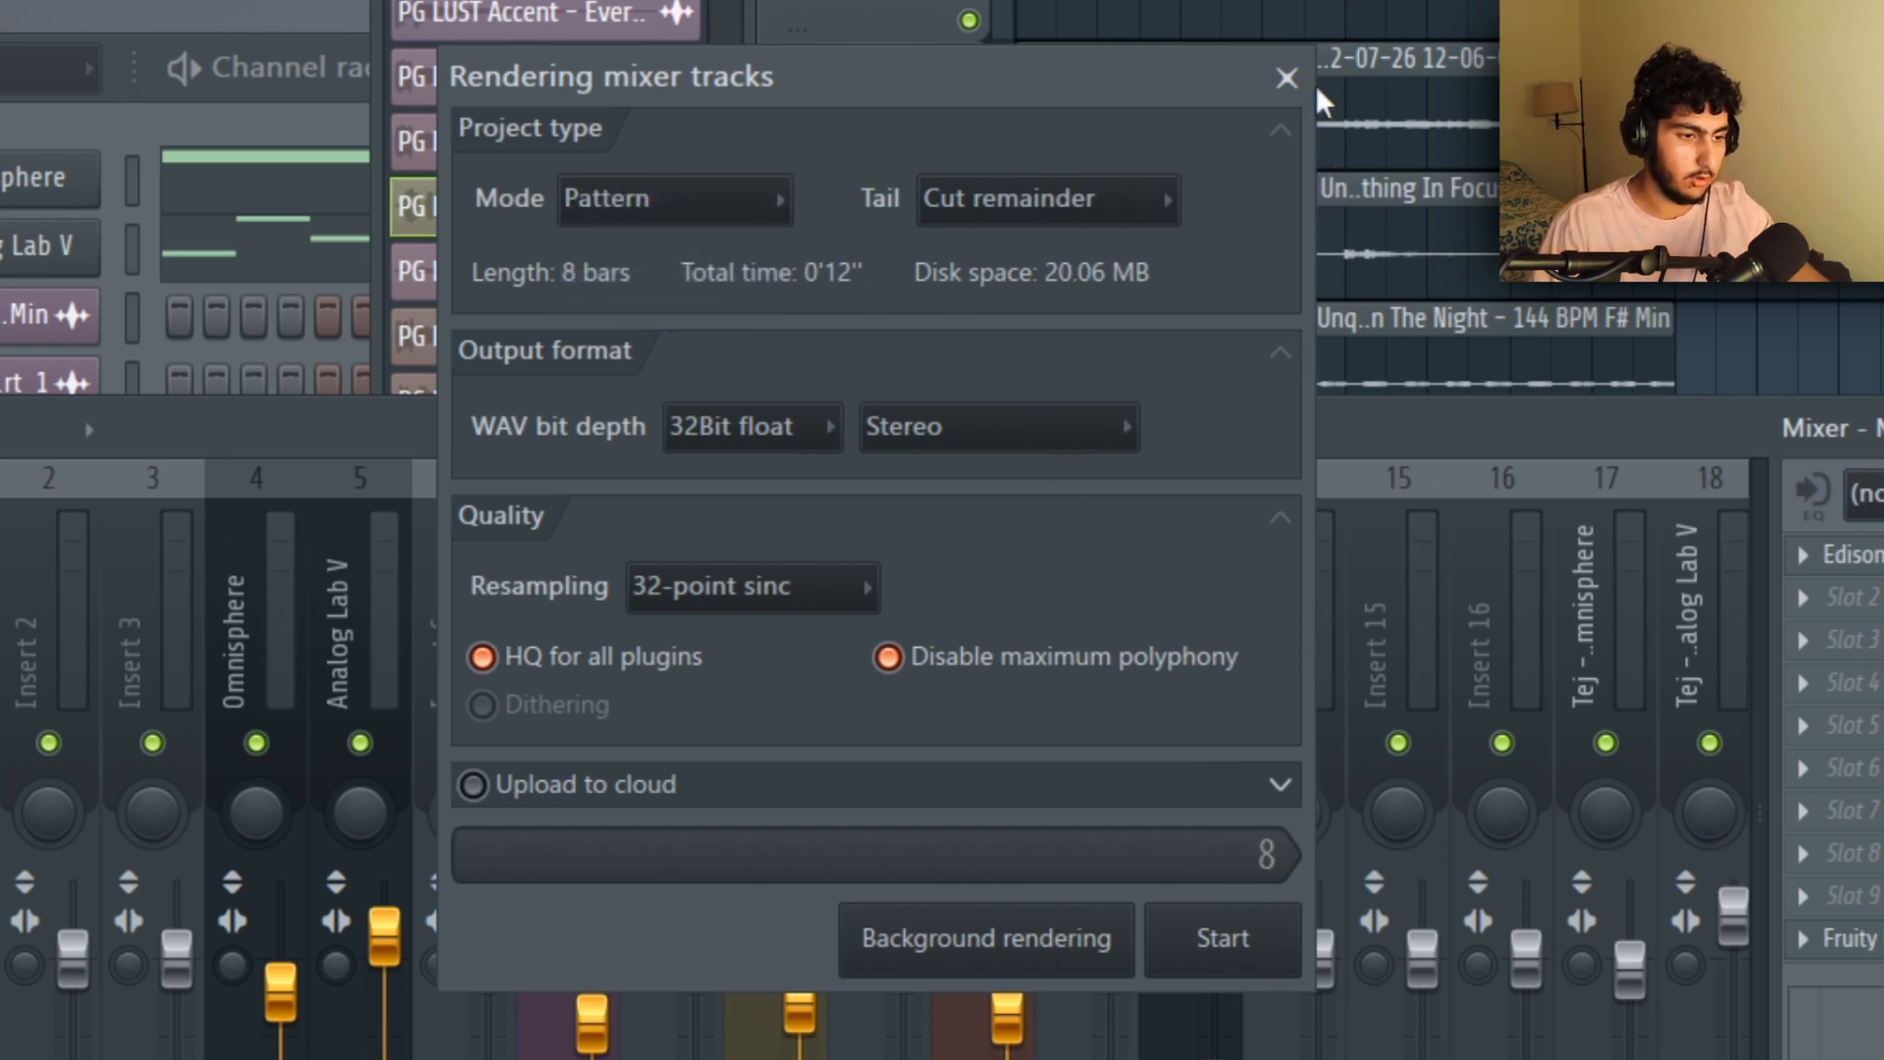
left_click(1287, 77)
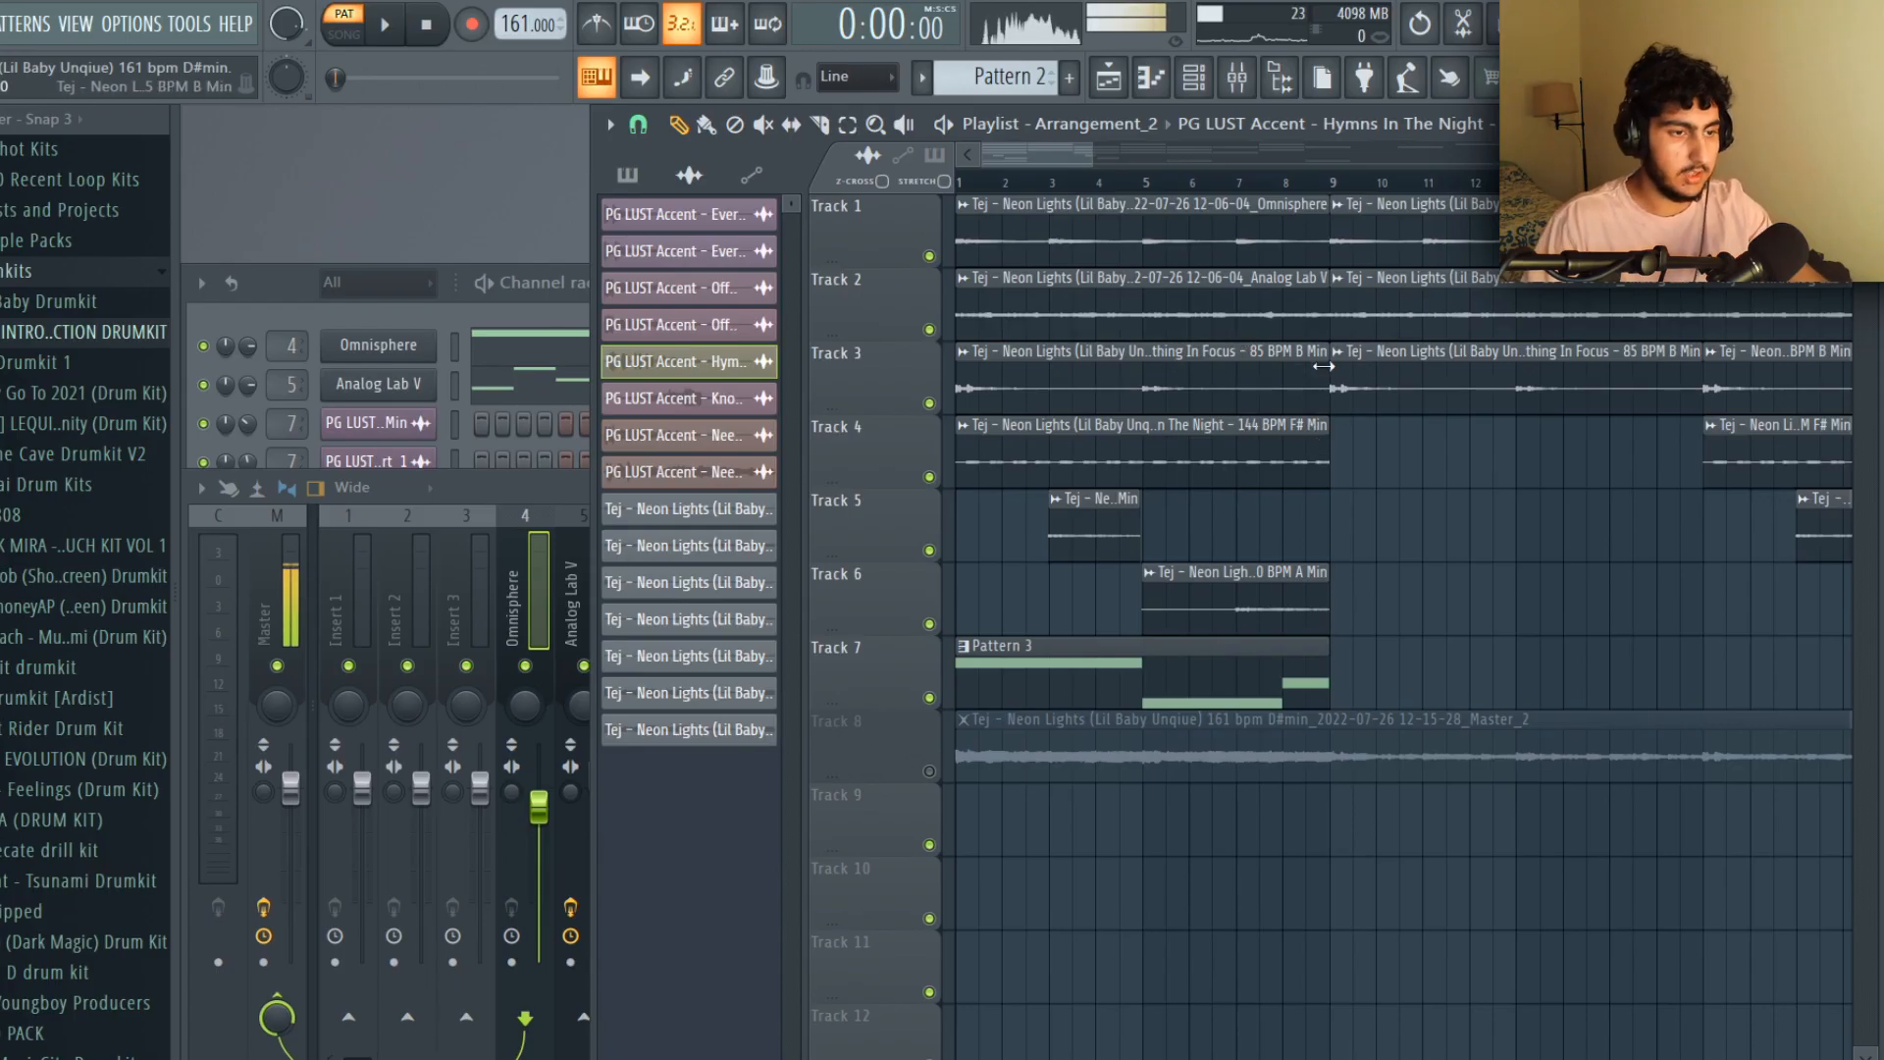
scroll(1324, 366, "down", 5)
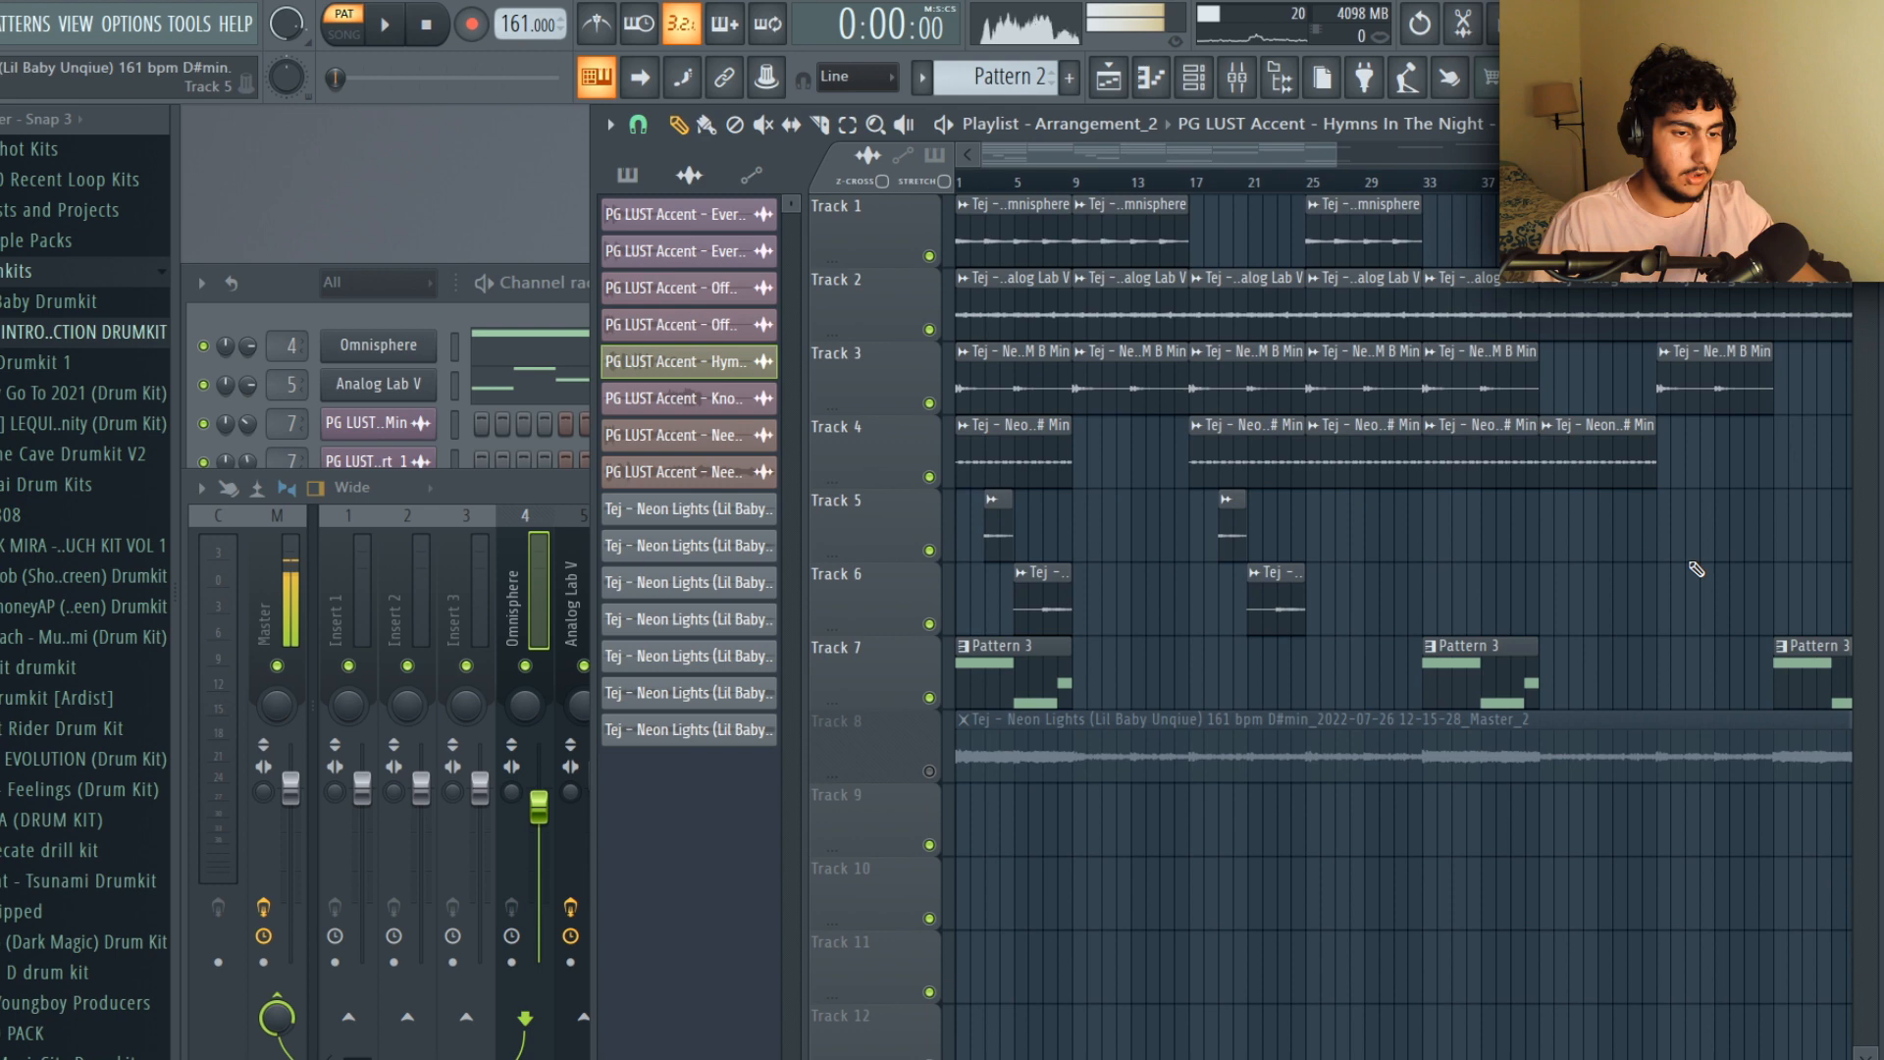
Examine the opening bars of Arrangement_2 and the Pattern 3 notes in the Omnisphere #2 piano roll.
scroll(1159, 502, "up", 5)
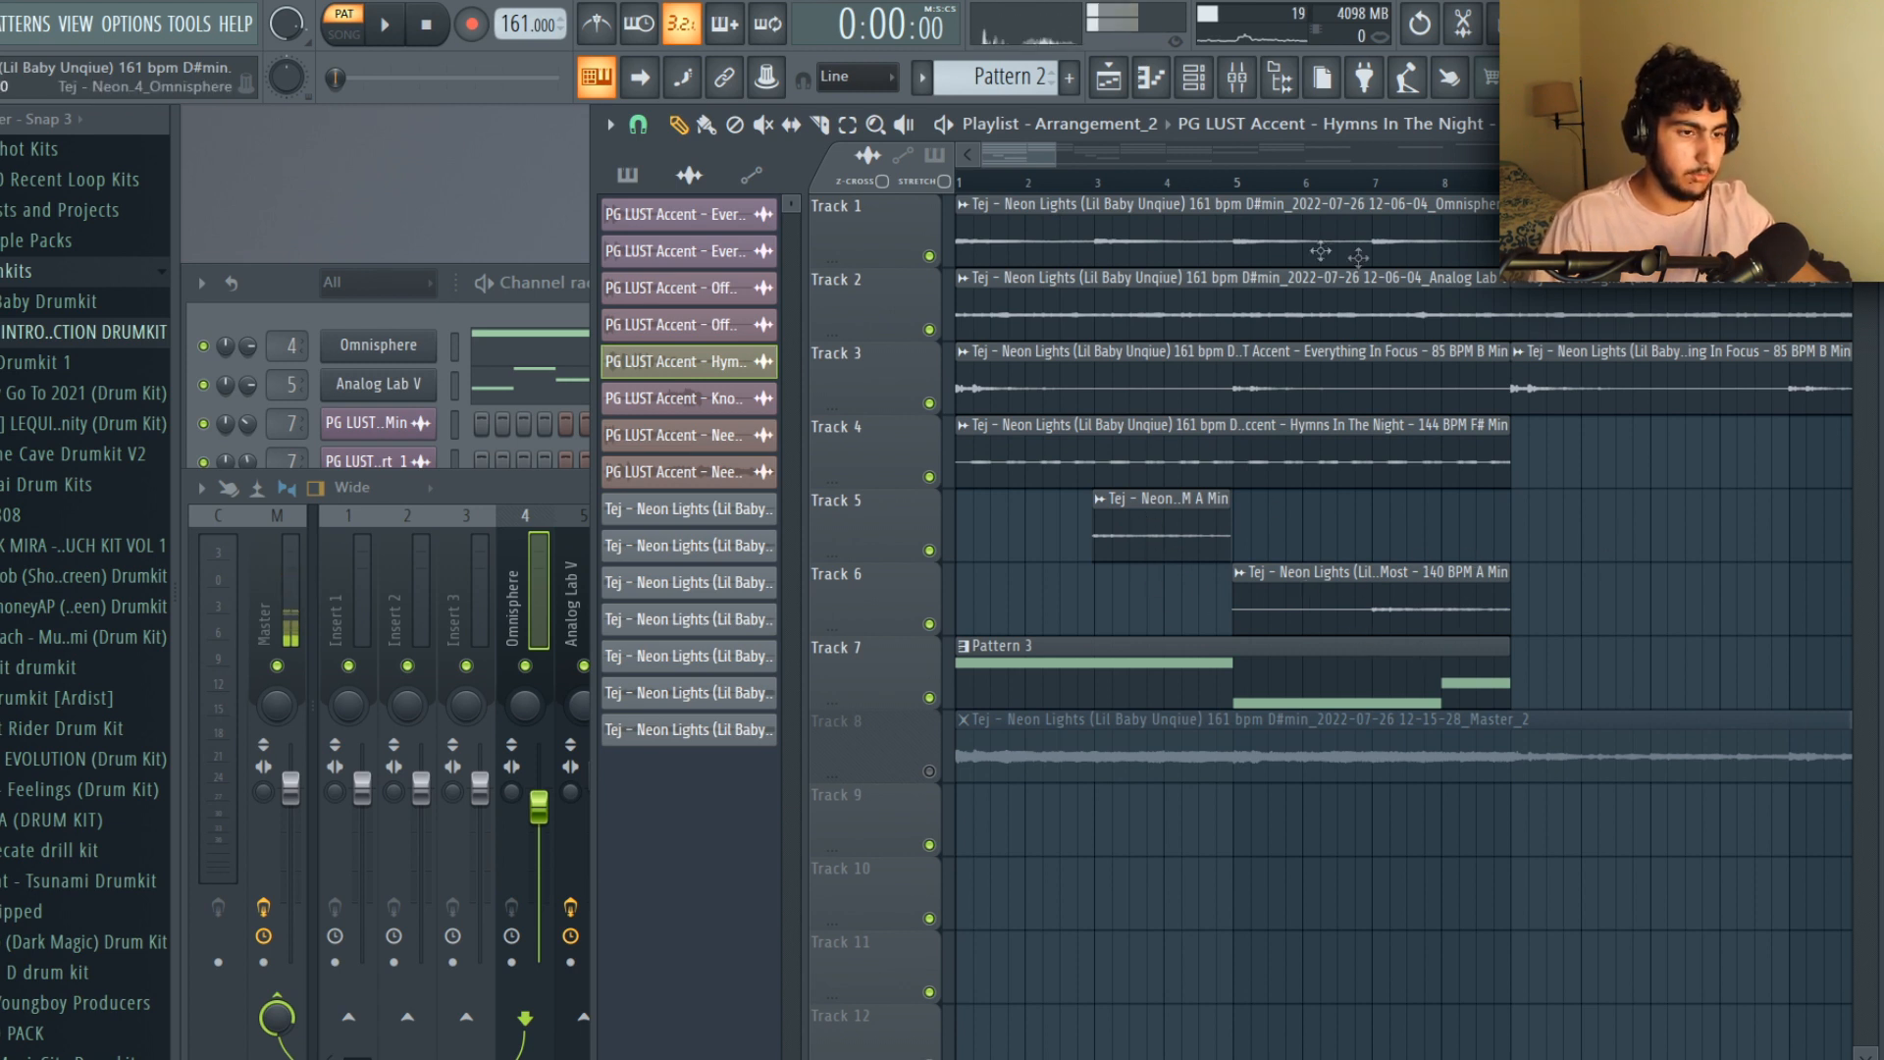
key("ctrl+a")
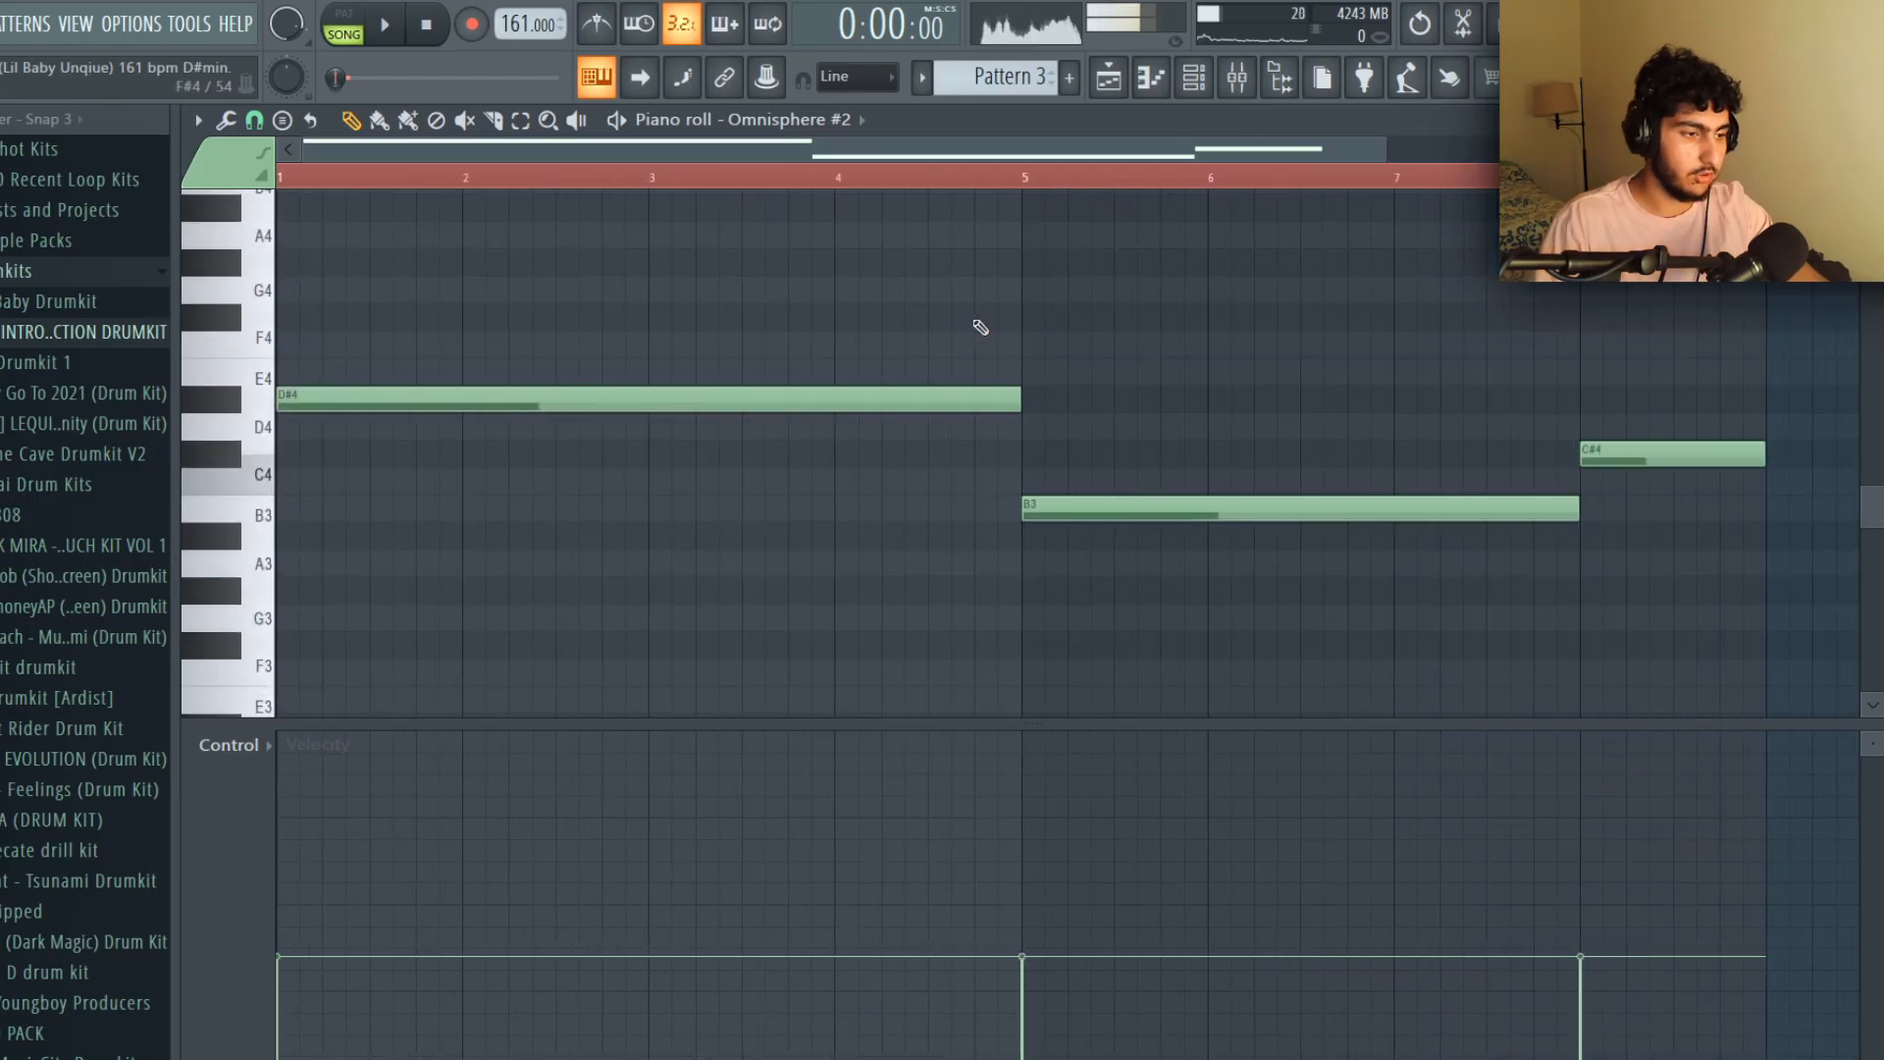
scroll(1021, 316, "down", 3)
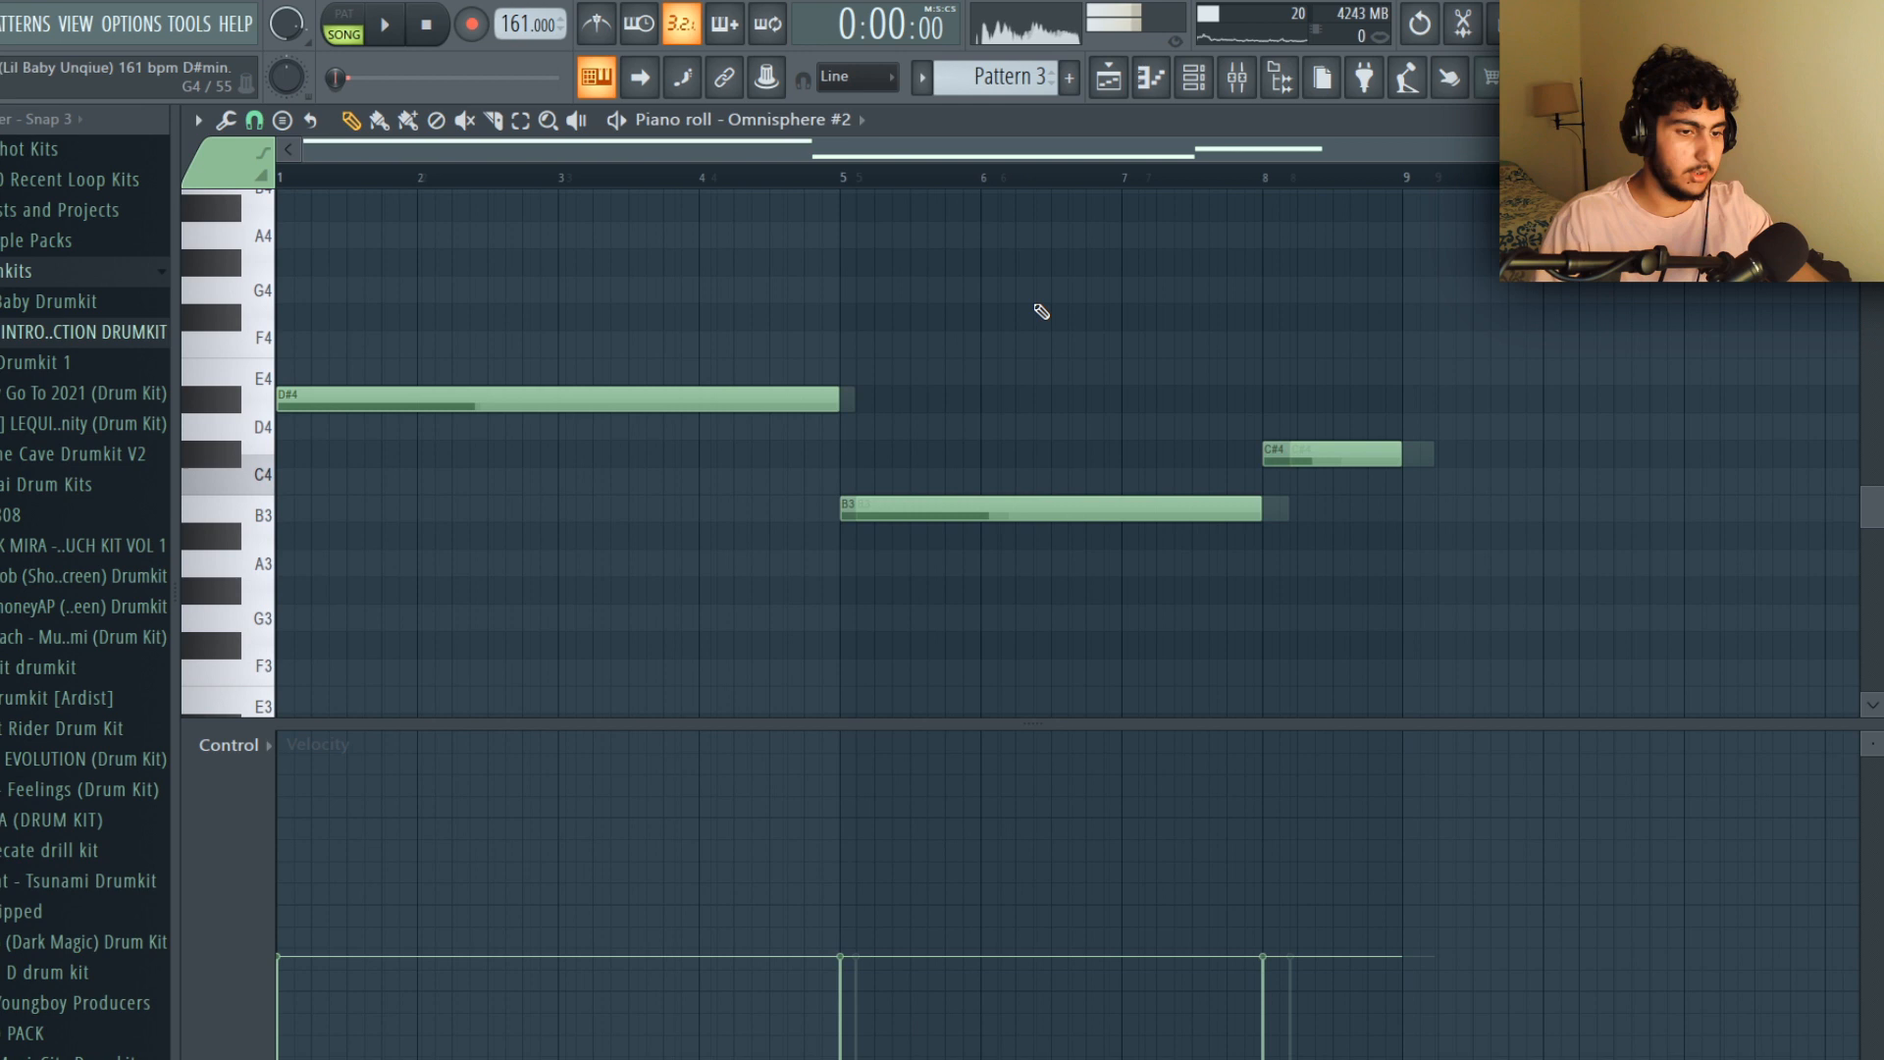
scroll(701, 220, "up", 2)
scroll(928, 312, "down", 1)
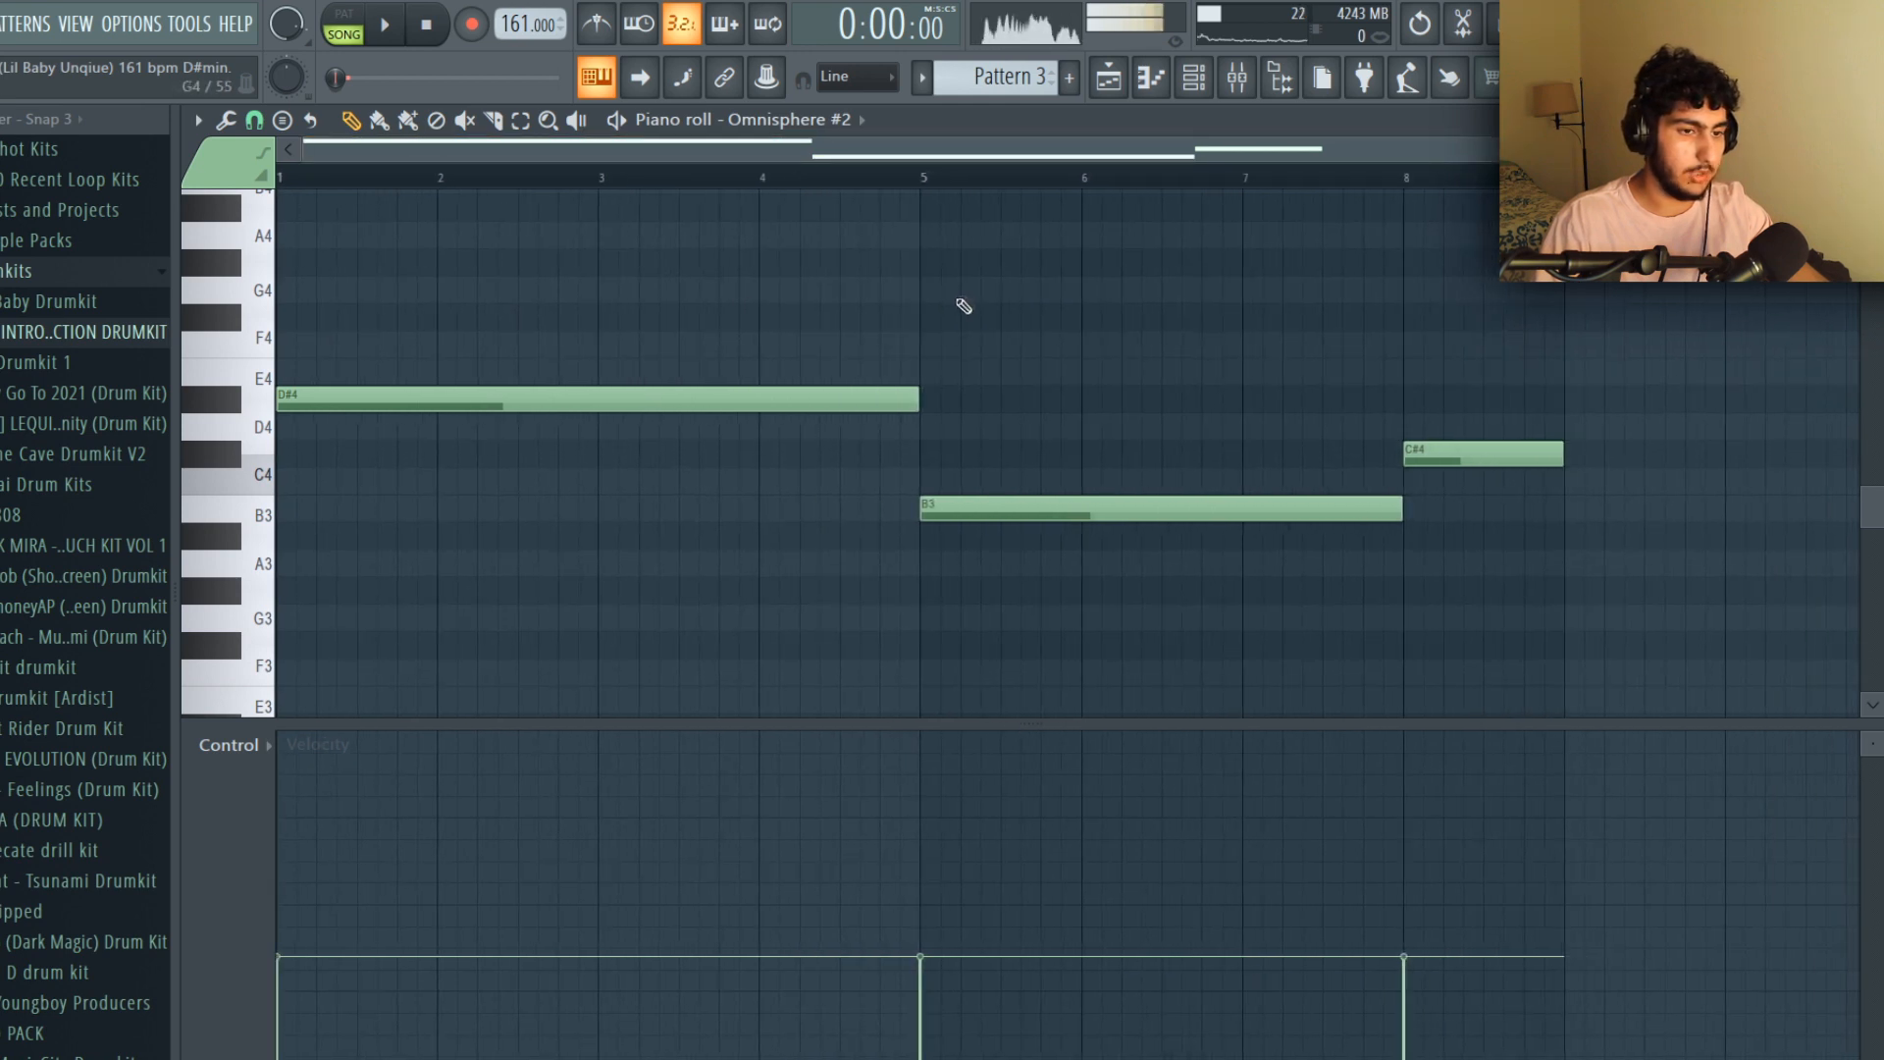
scroll(748, 172, "up", 1)
left_click_drag(797, 155, 755, 154)
left_click_drag(1596, 506, 1649, 400)
left_click(1613, 339)
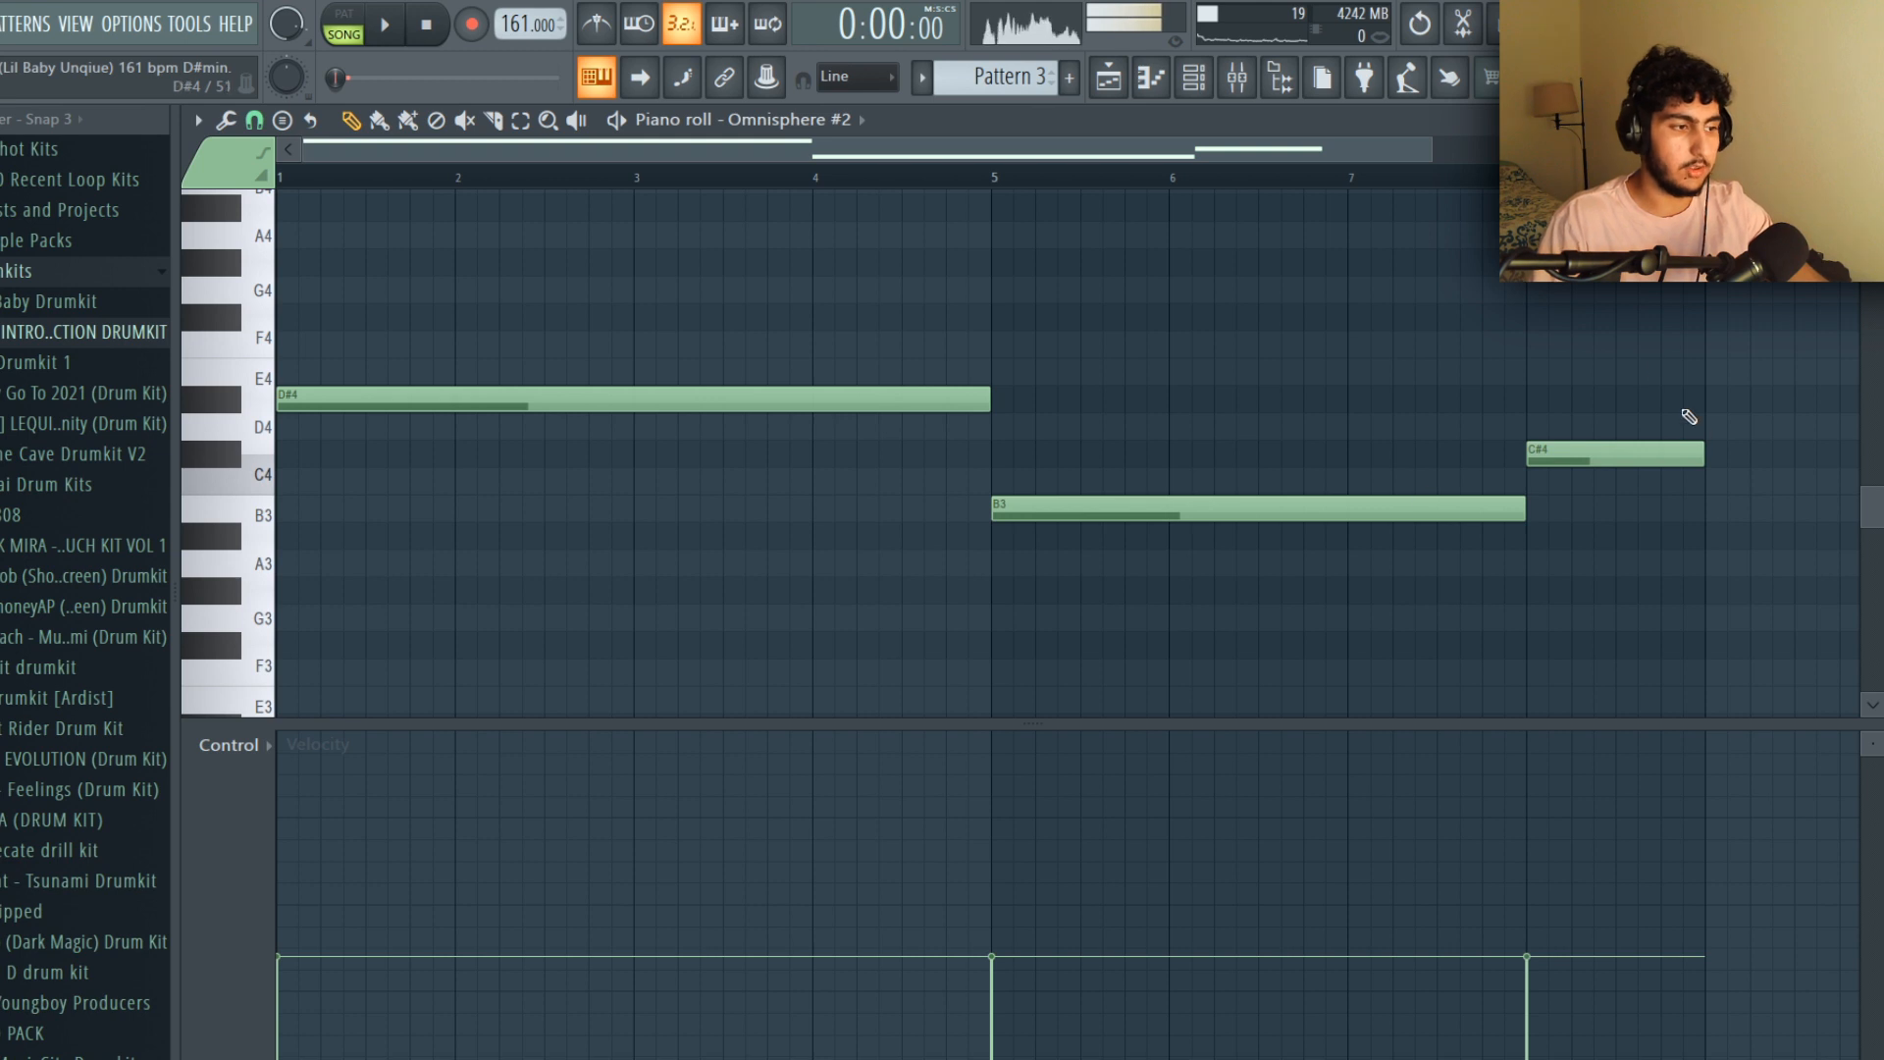
scroll(1671, 546, "down", 1)
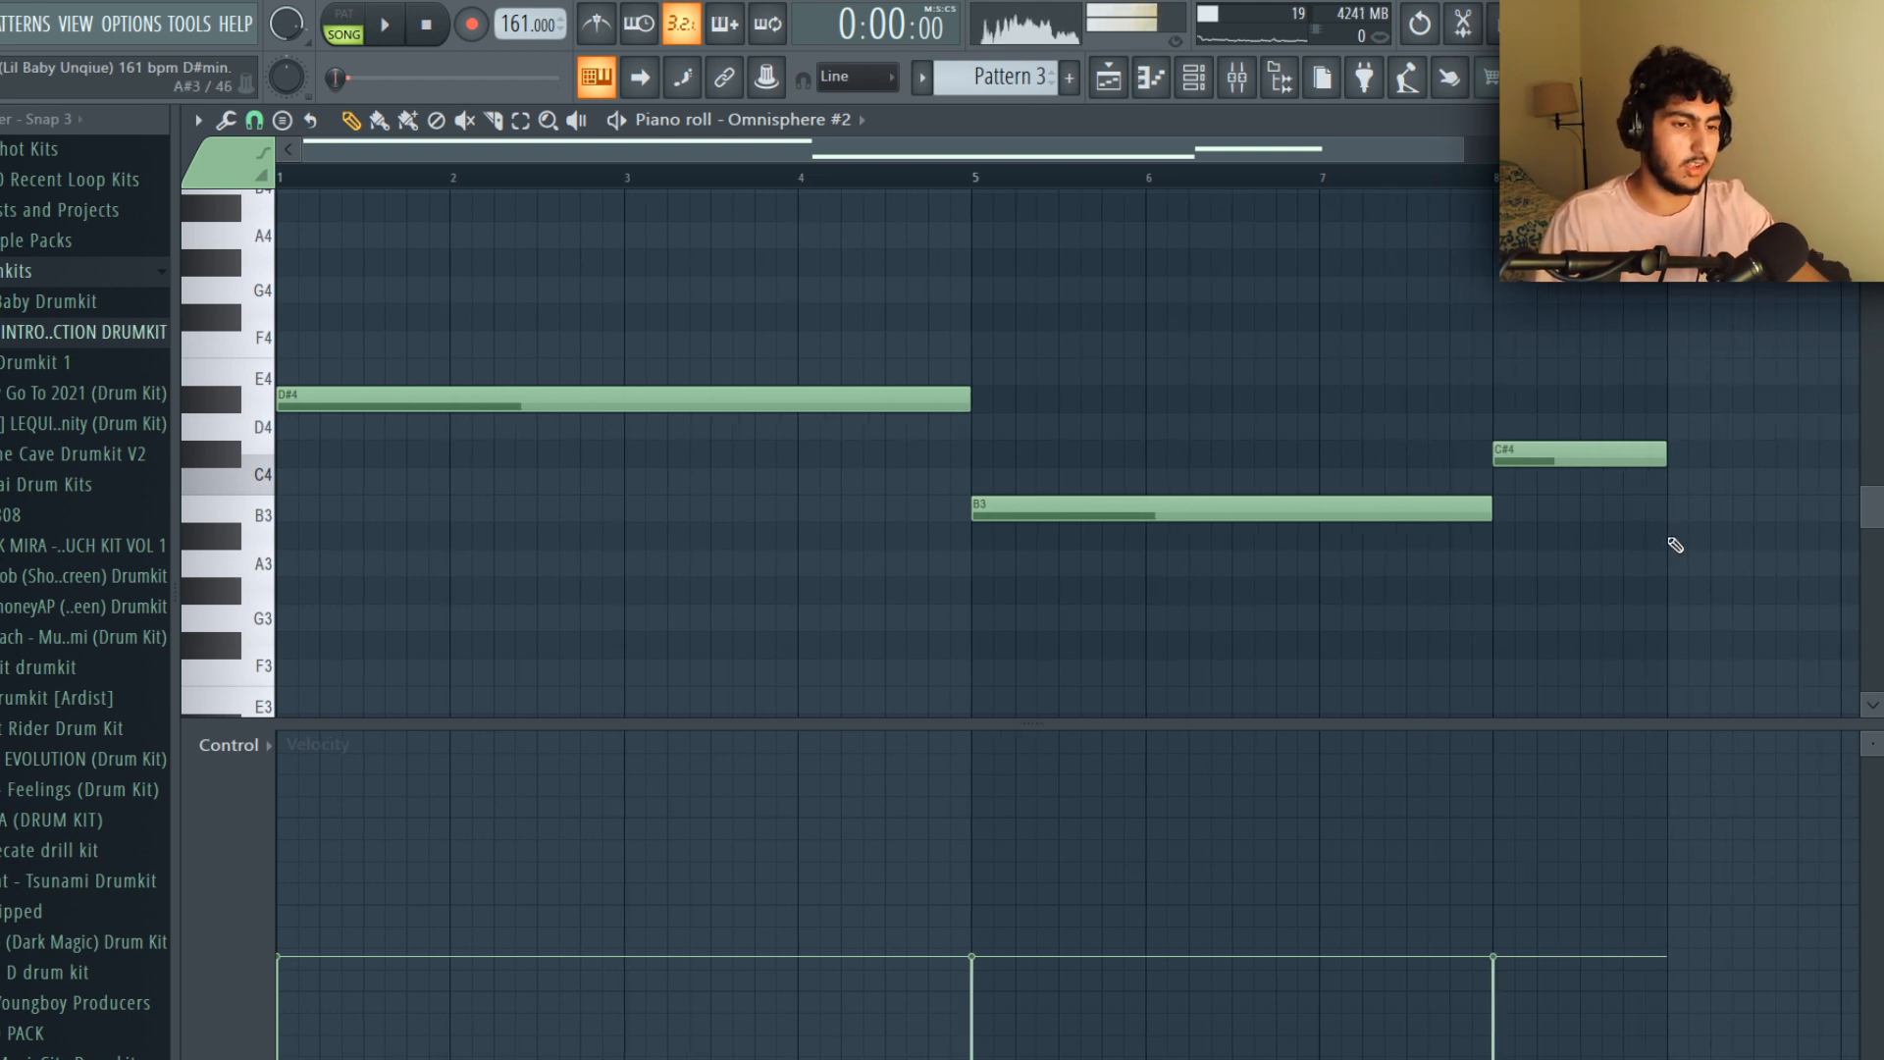
key("space")
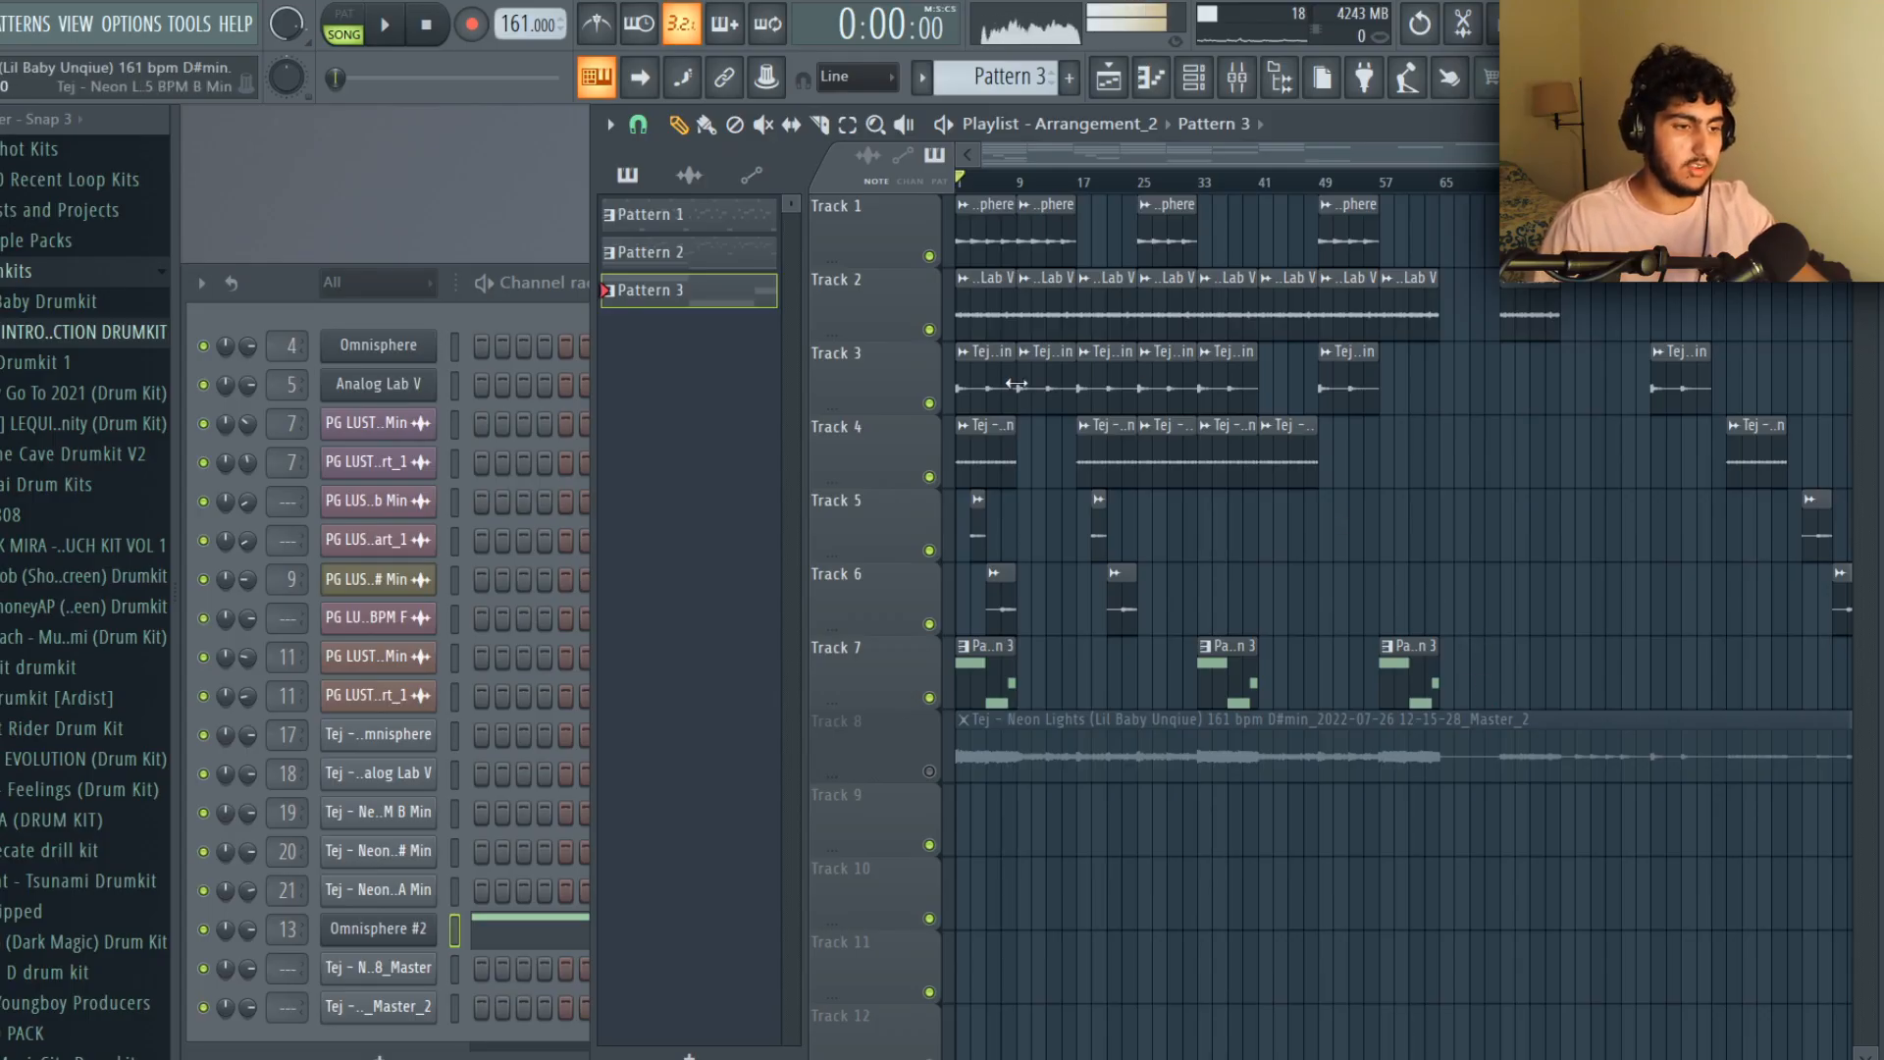
Look over the full length of Arrangement_2, including the separate stem clips placed one after another at its end.
scroll(1527, 600, "down", 1)
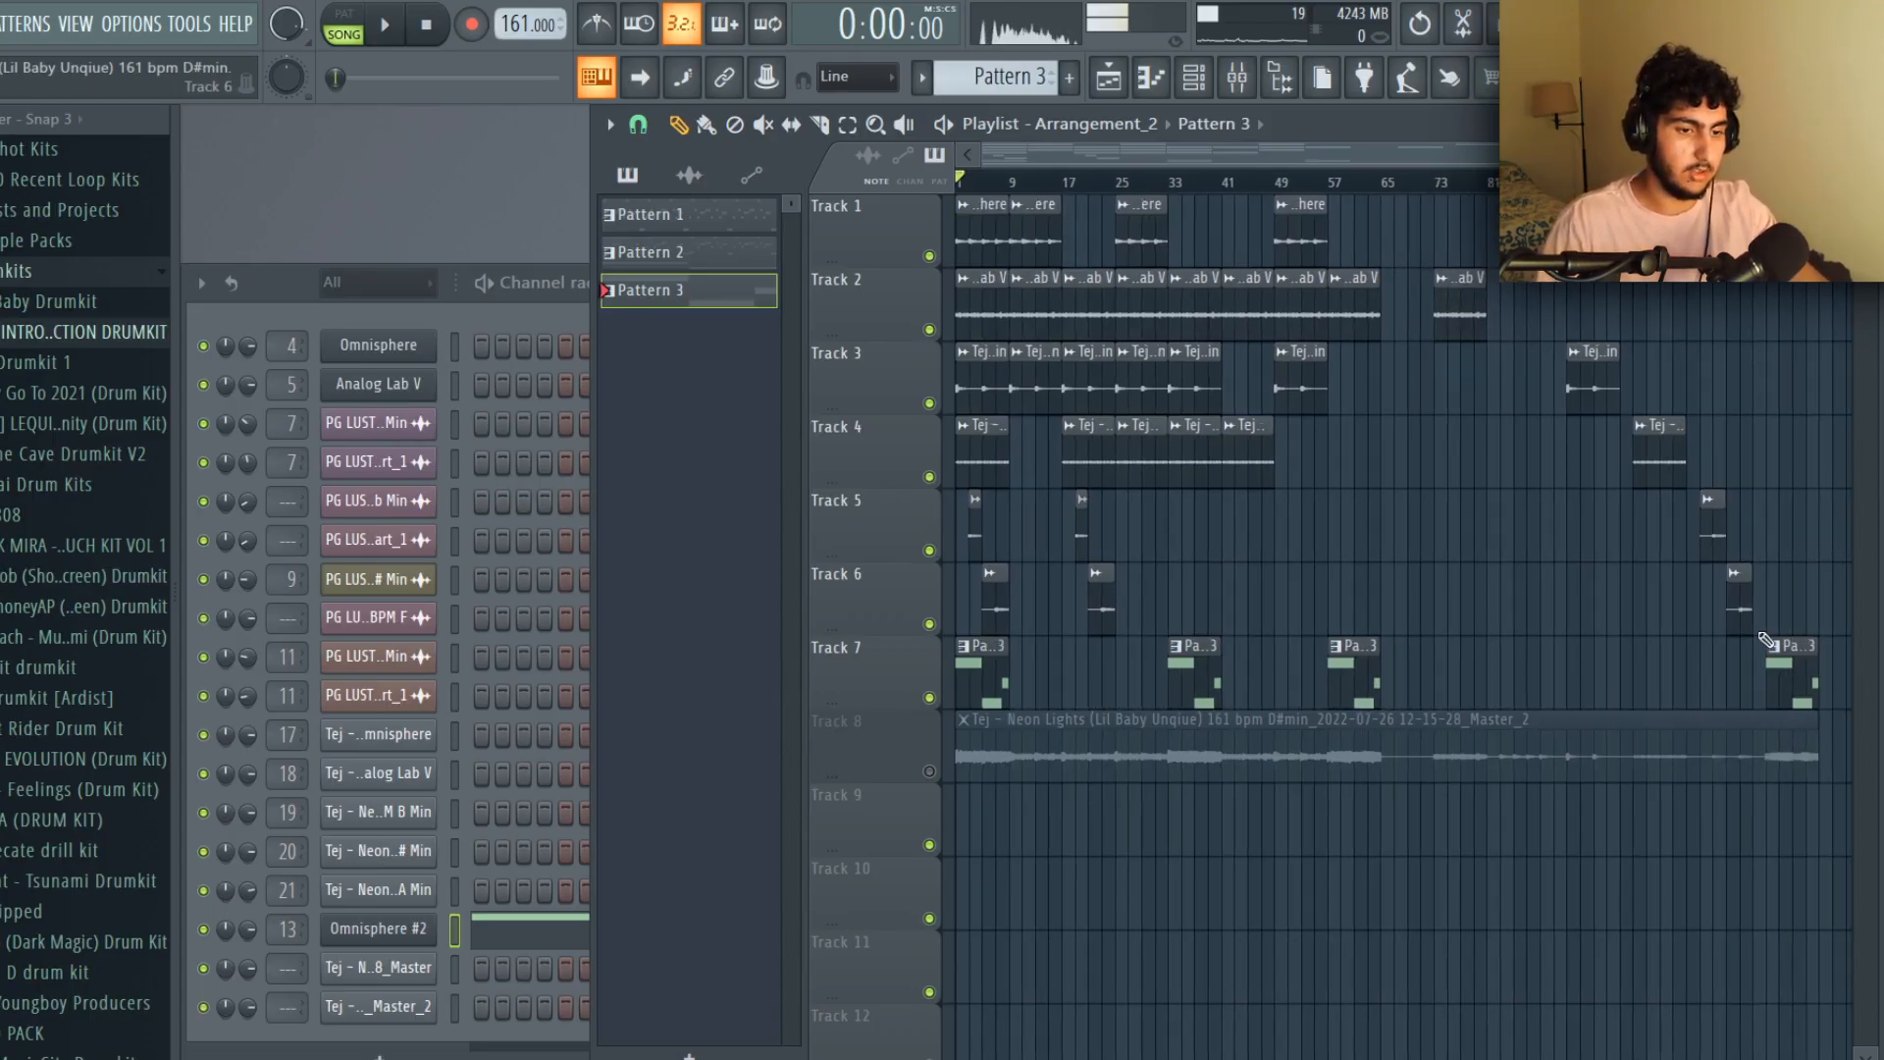
left_click_drag(1851, 687, 1534, 299)
right_click(1450, 530)
scroll(1747, 647, "down", 1)
left_click_drag(1808, 686, 753, 208)
right_click(1408, 583)
Arm only the Master mixer track for recording and set its mixer-track rendering mode to Full song.
key("F9")
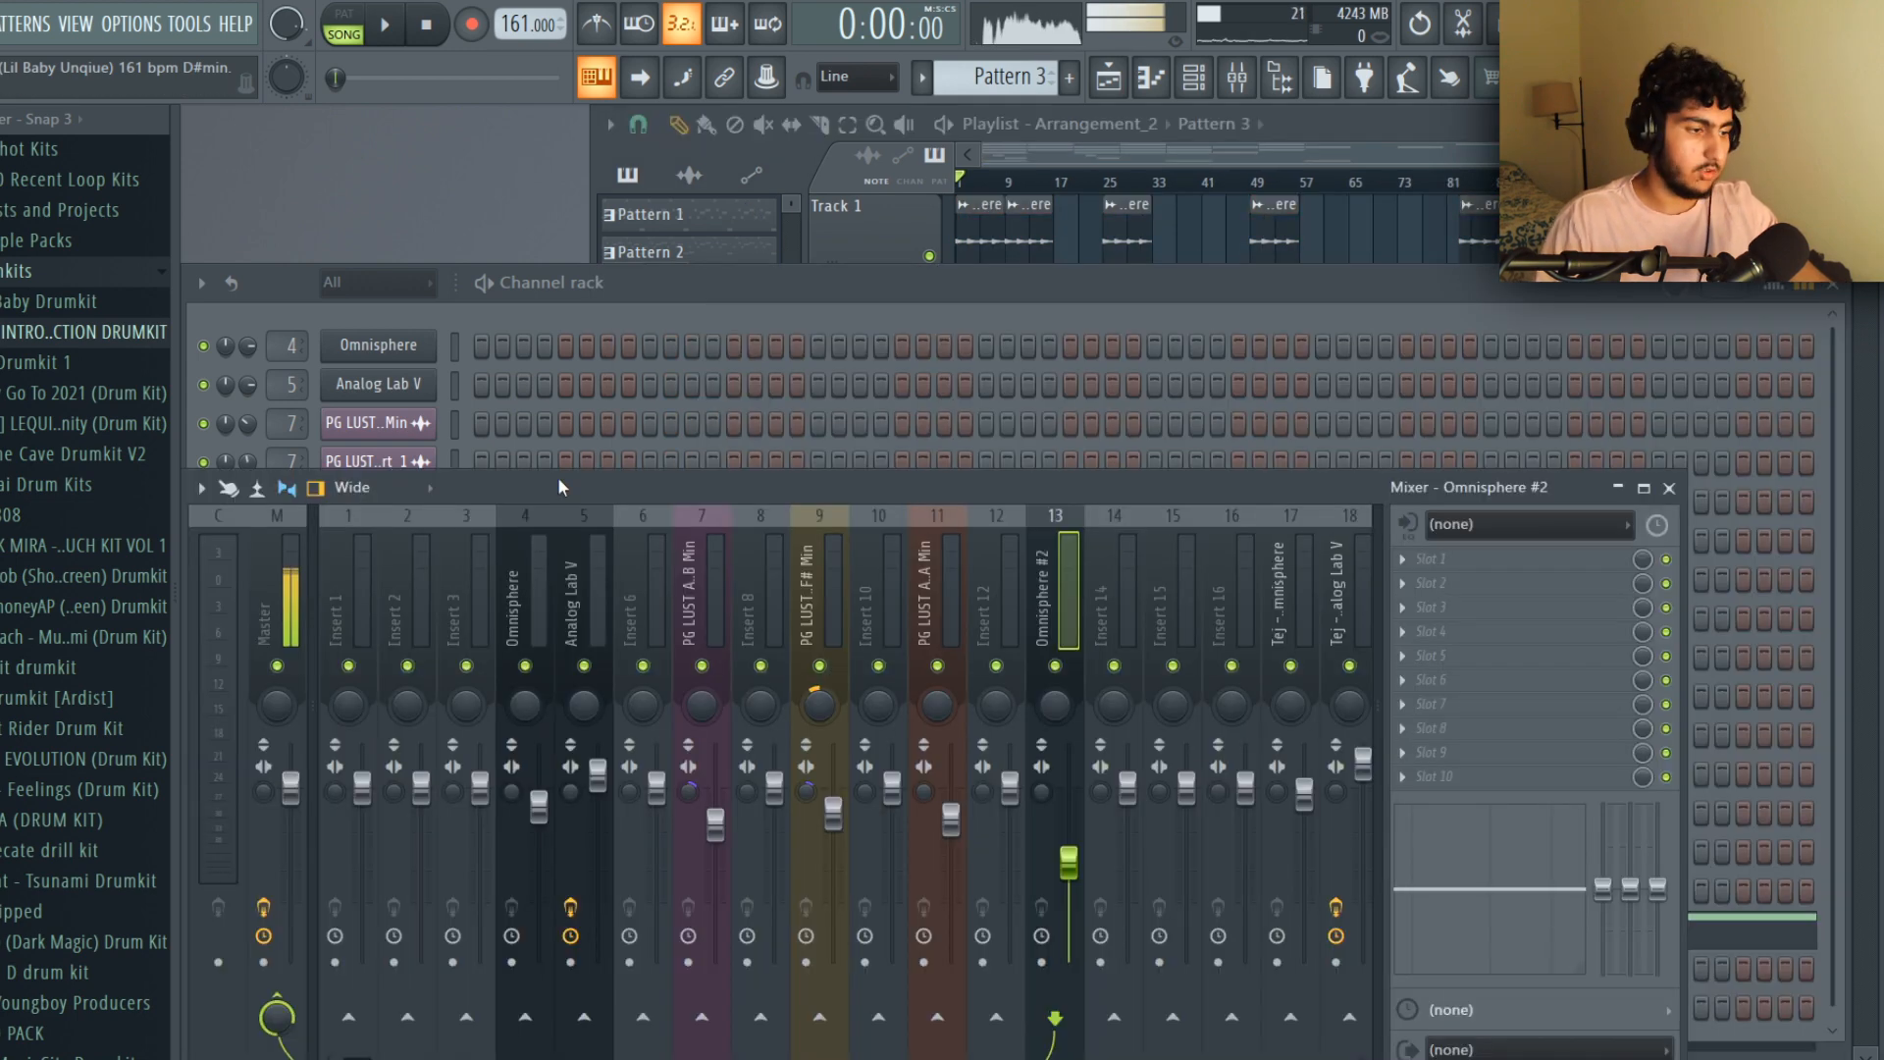
left_click(283, 600)
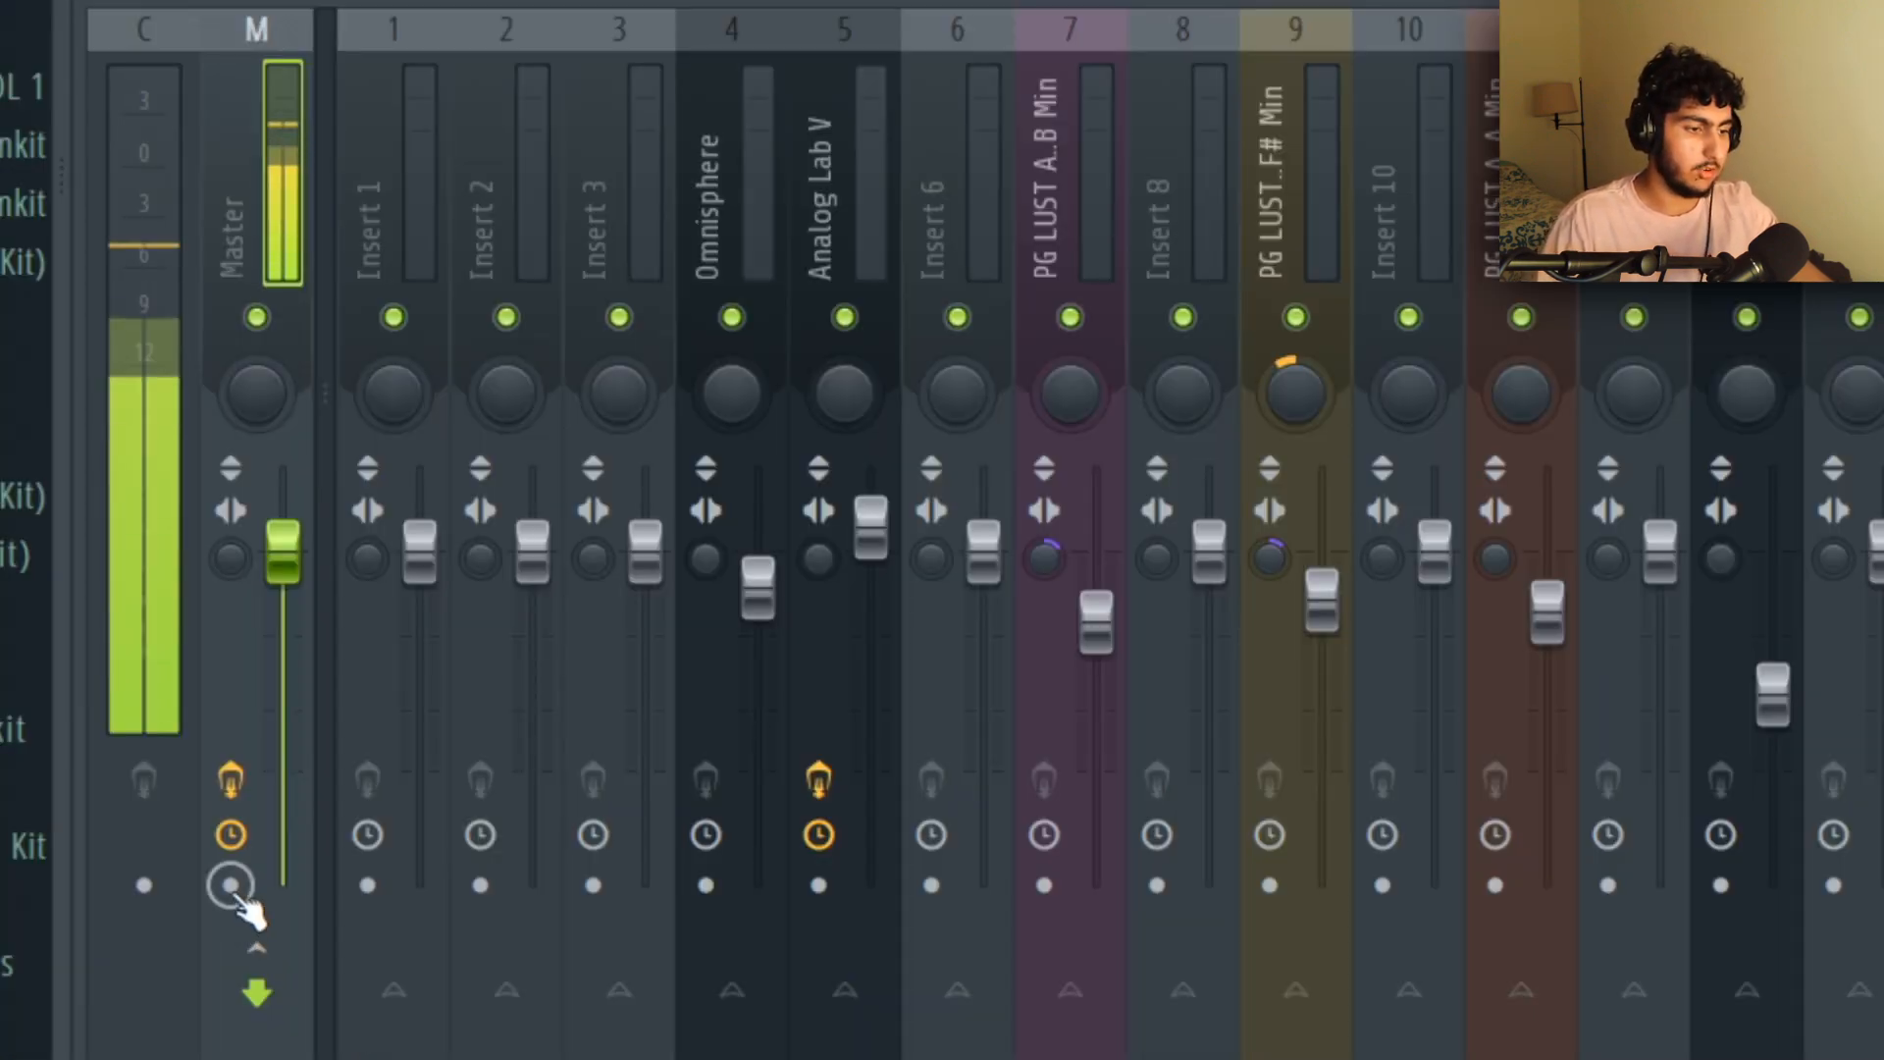
left_click(233, 887)
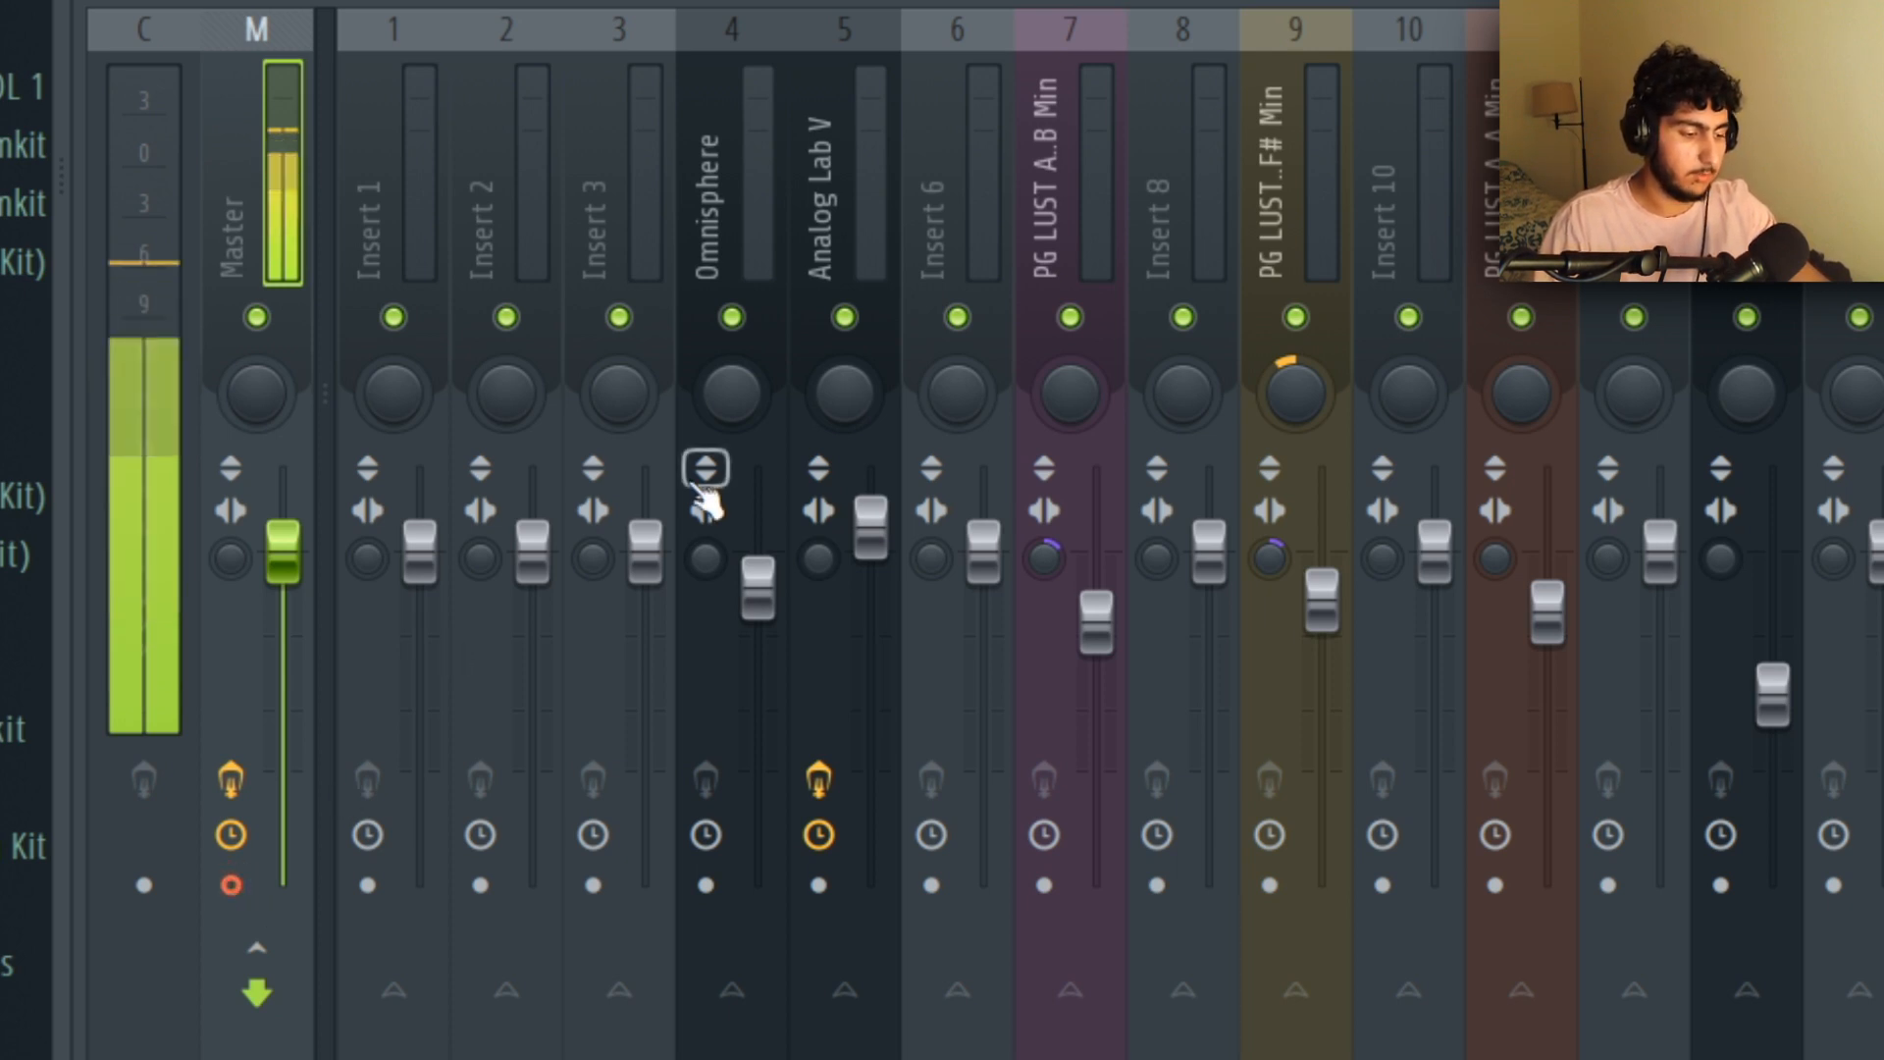
left_click(699, 205)
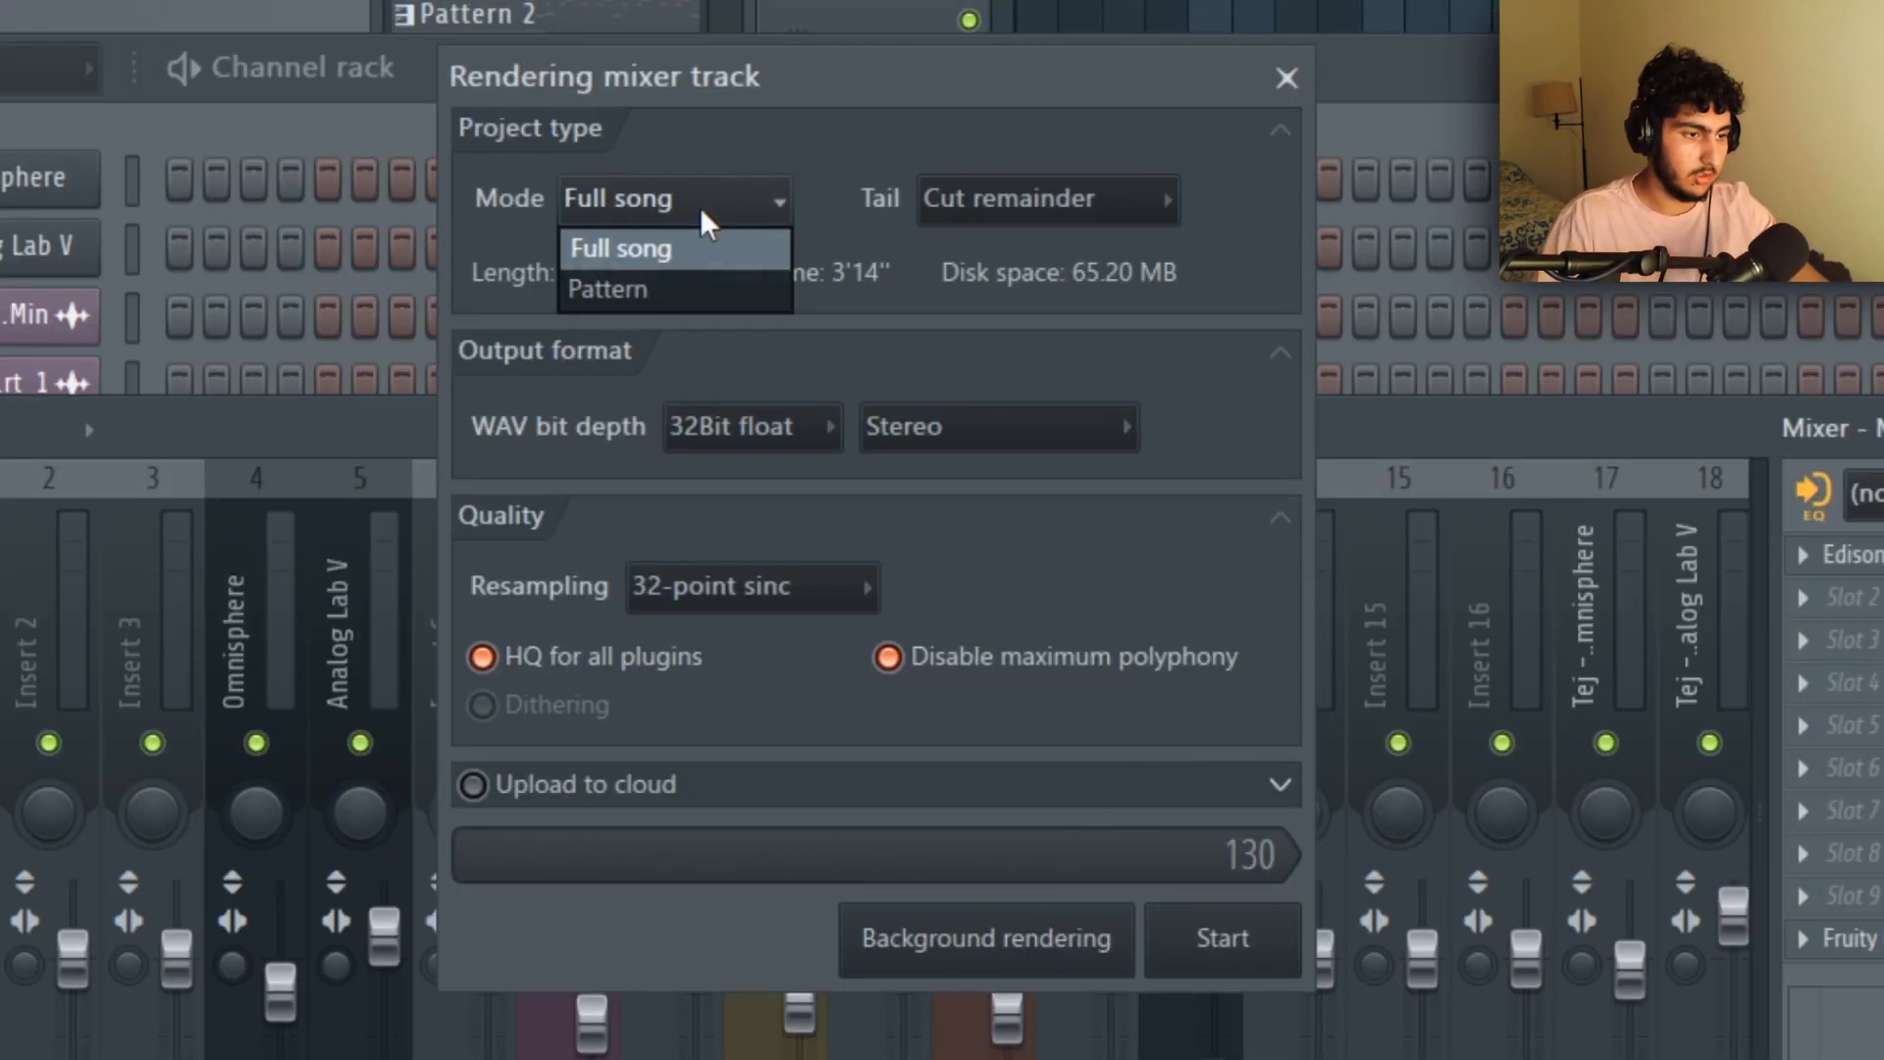
left_click(702, 241)
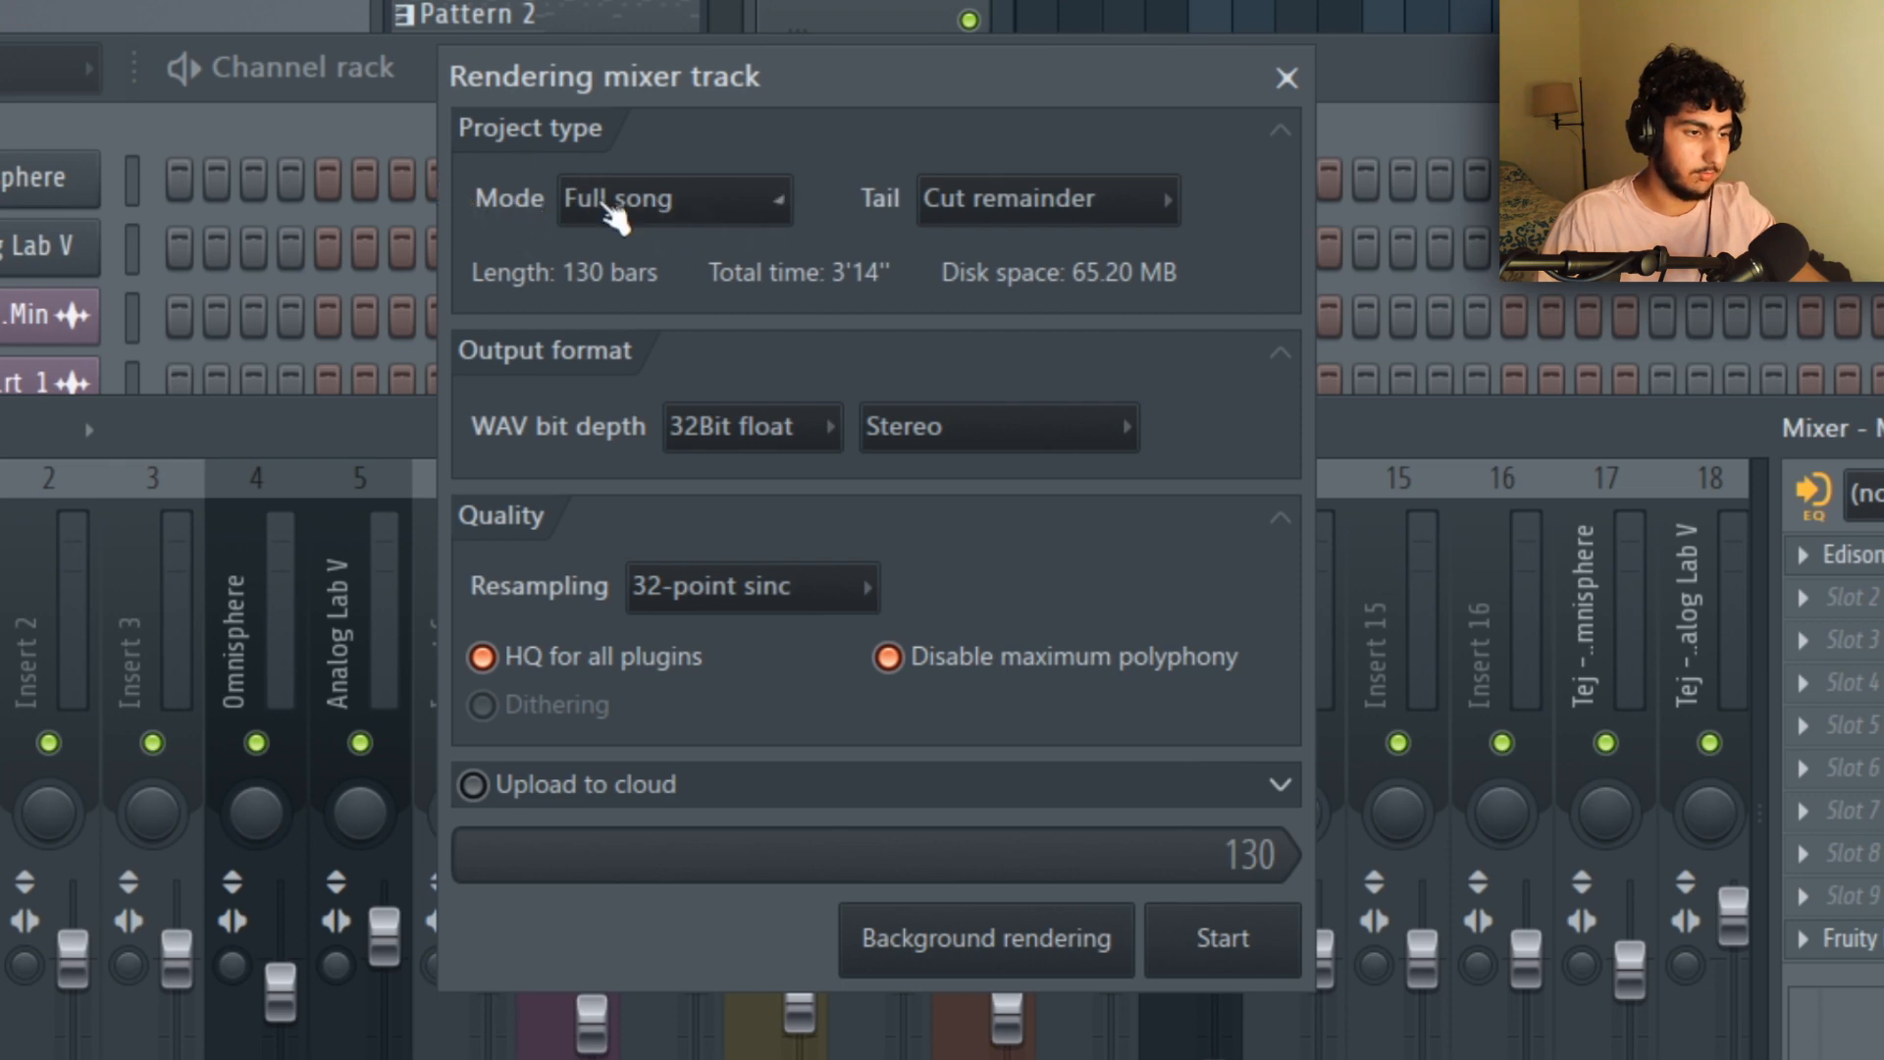